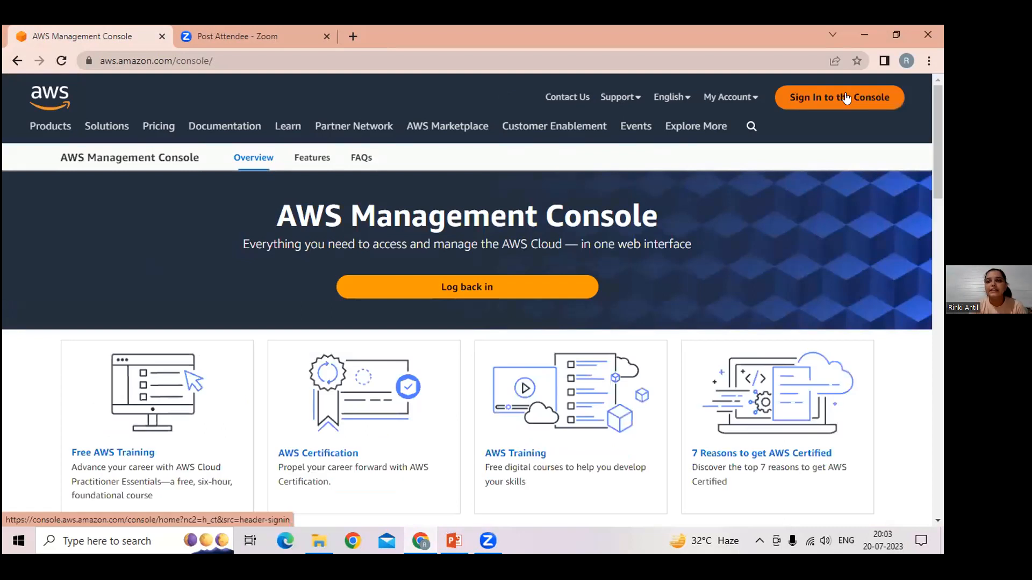
Step: Sign in to the AWS console as the root user, entering the account password
click(845, 99)
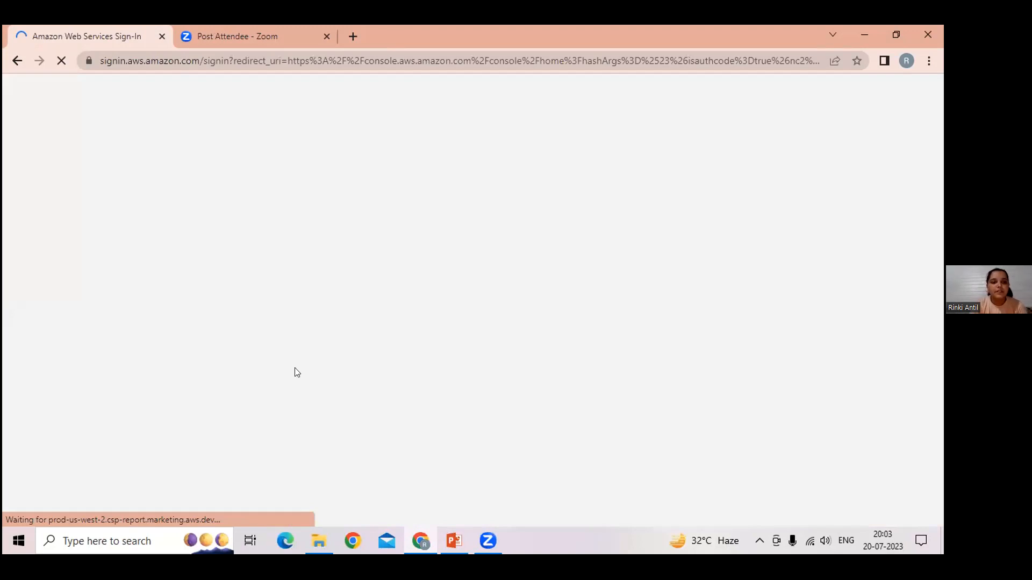
click(288, 351)
click(290, 382)
click(289, 383)
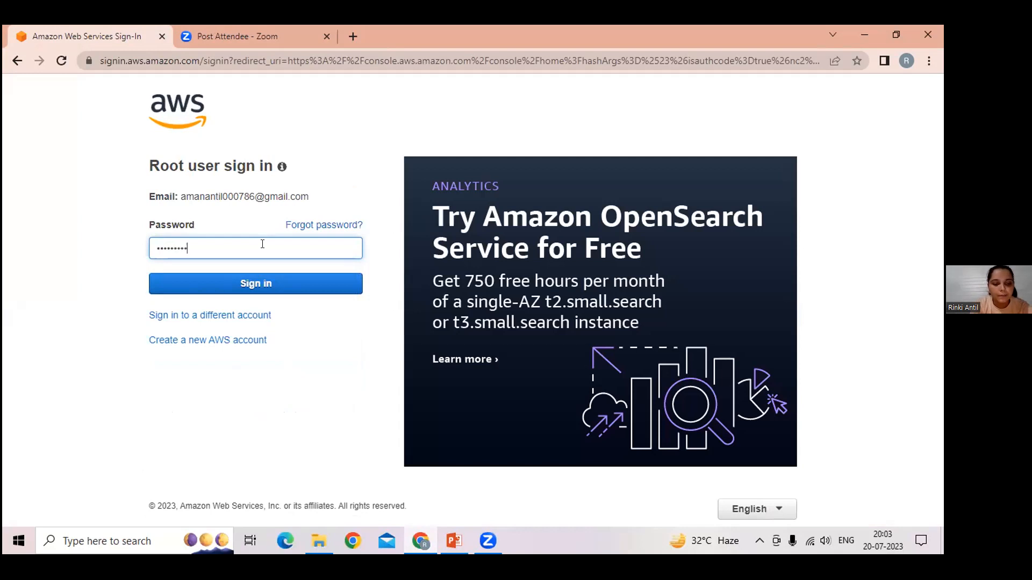
click(273, 285)
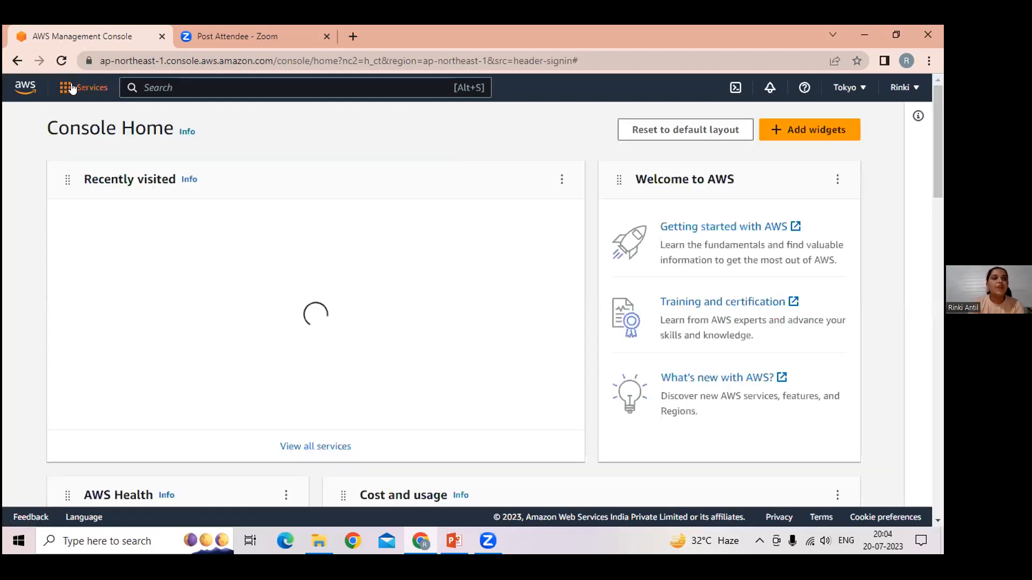
Step: Open the EC2 service from the Compute category of all AWS services
click(72, 88)
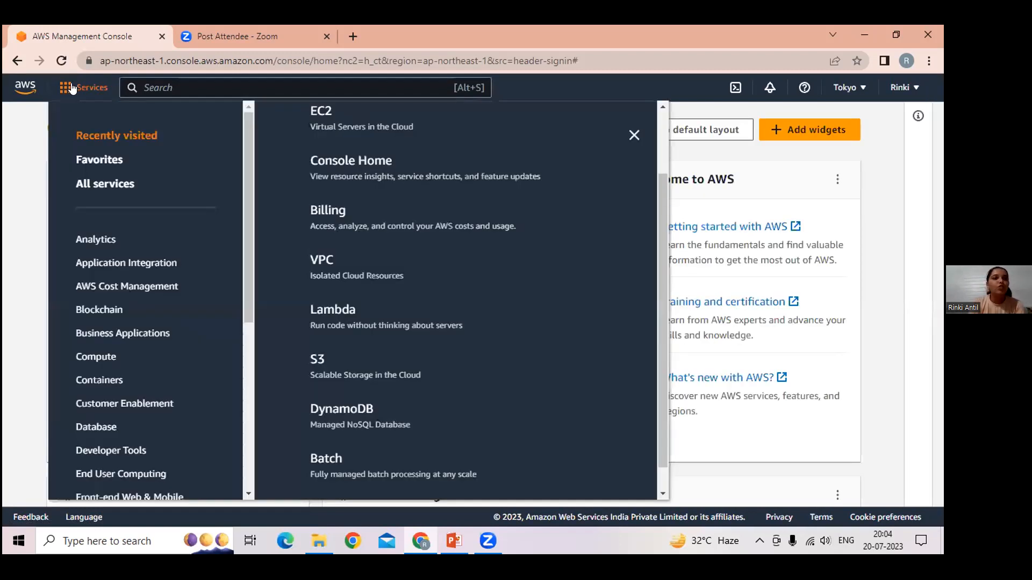
click(107, 185)
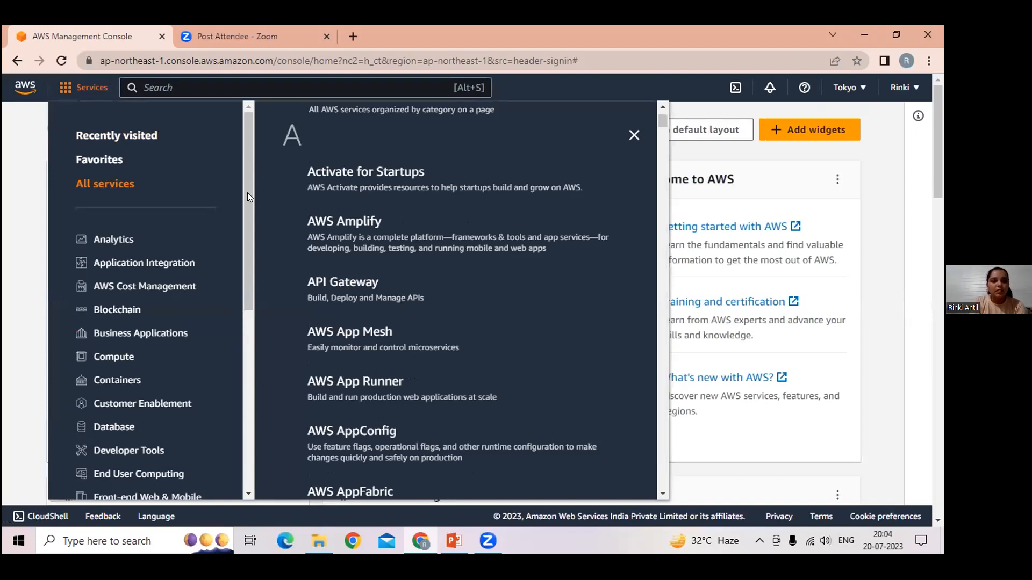
click(126, 359)
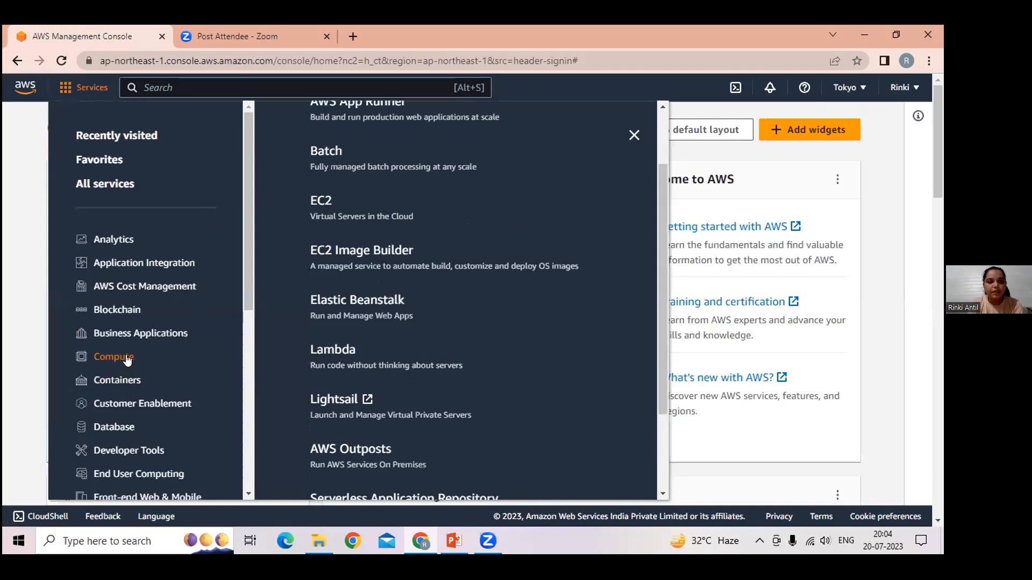
click(322, 210)
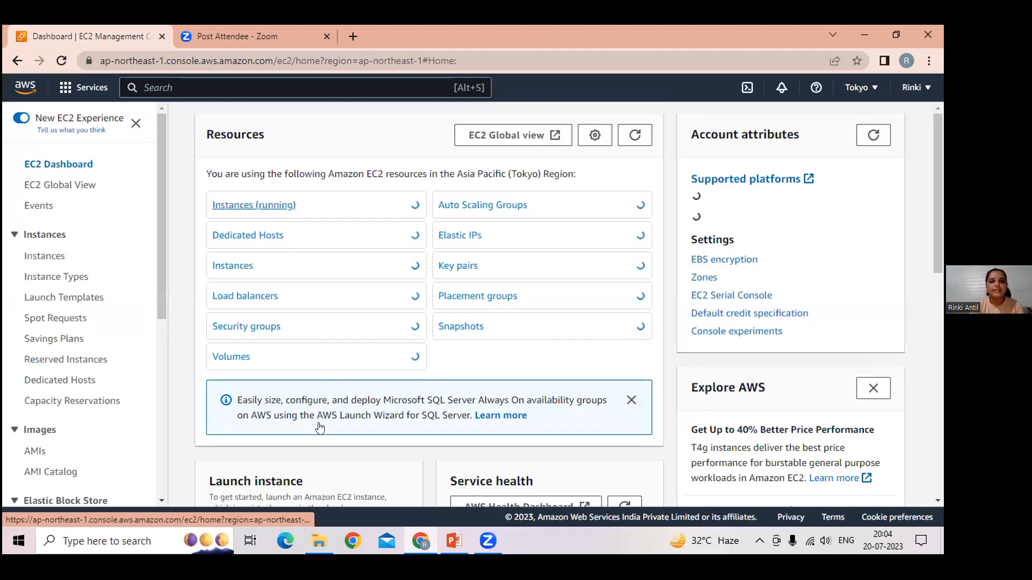
Step: Start launching a new EC2 instance and name it "server"
scroll(394, 443, down, 5)
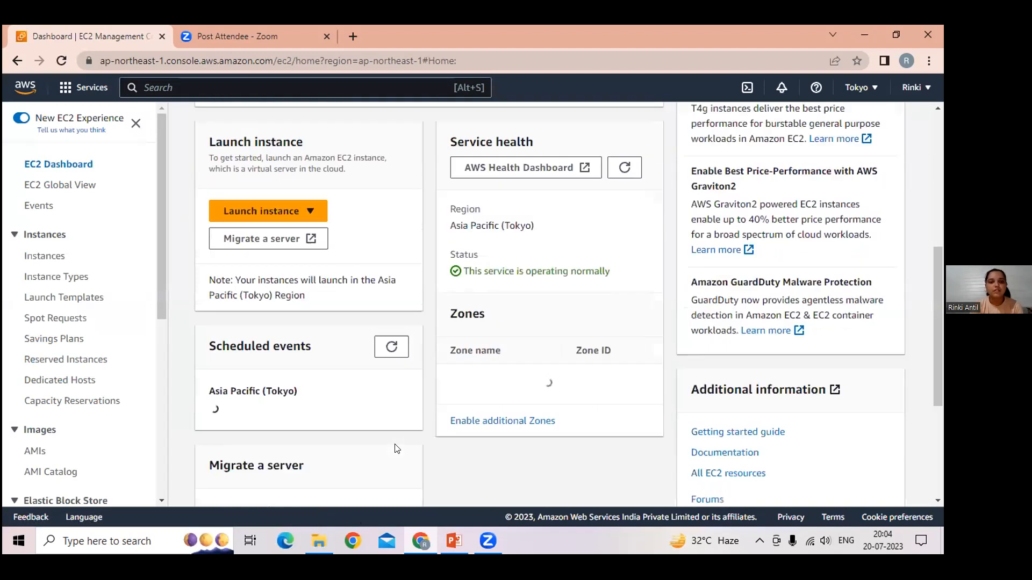
scroll(269, 239, up, 1)
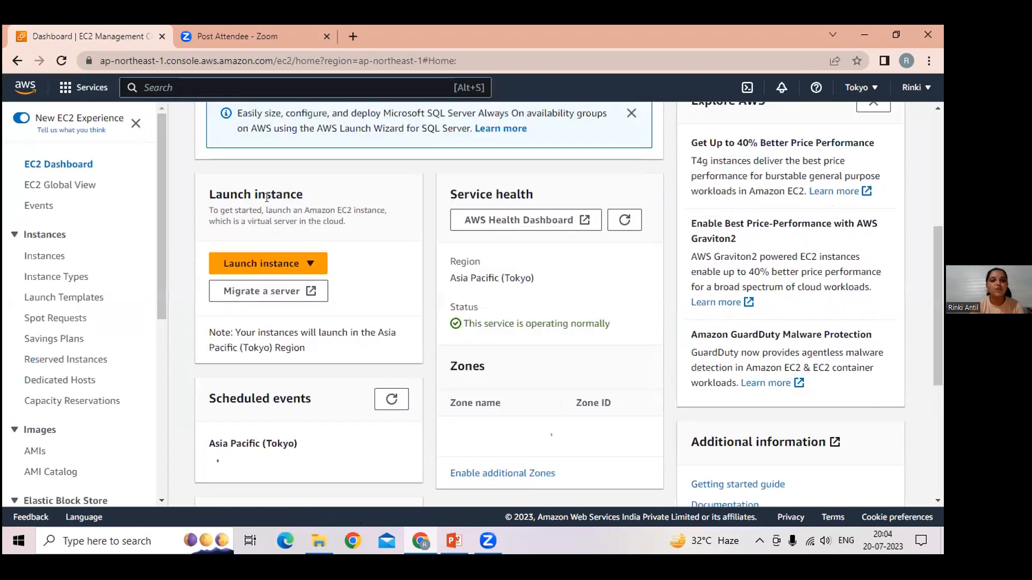
click(271, 270)
click(271, 285)
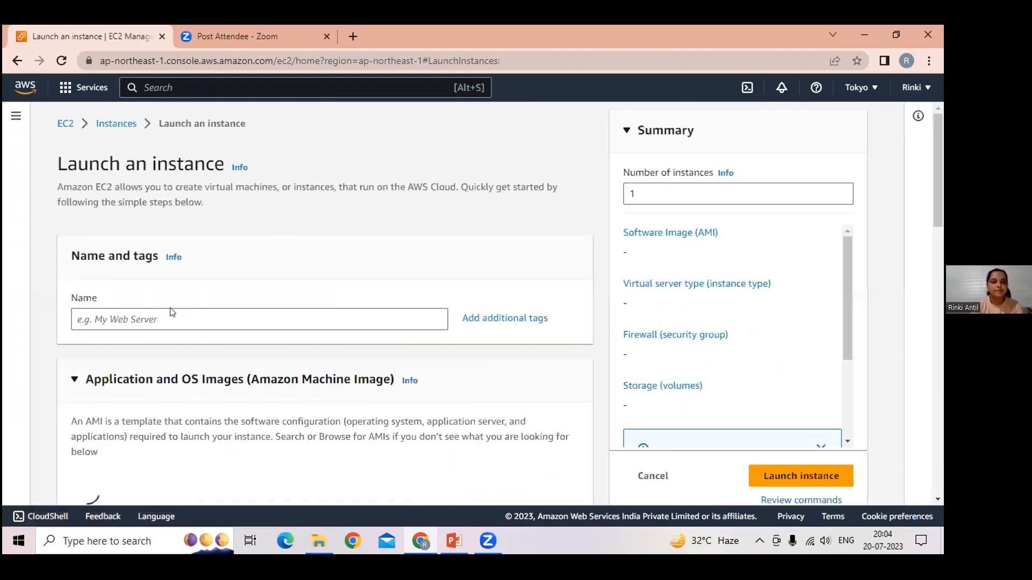
click(165, 312)
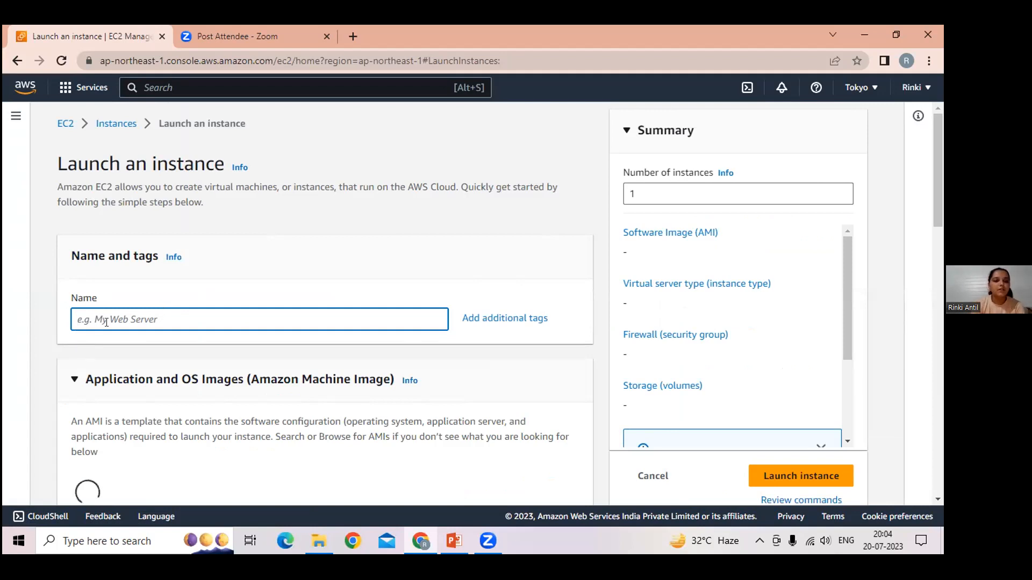
text(server)
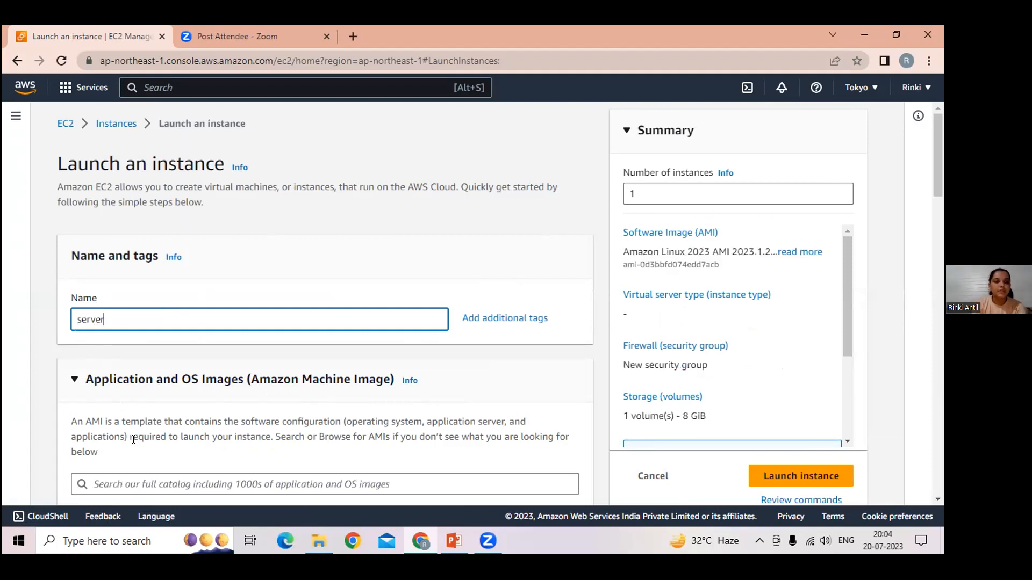
Step: Create a key pair named "linux" for the instance, with the private key file in .ppk format
scroll(134, 440, down, 2)
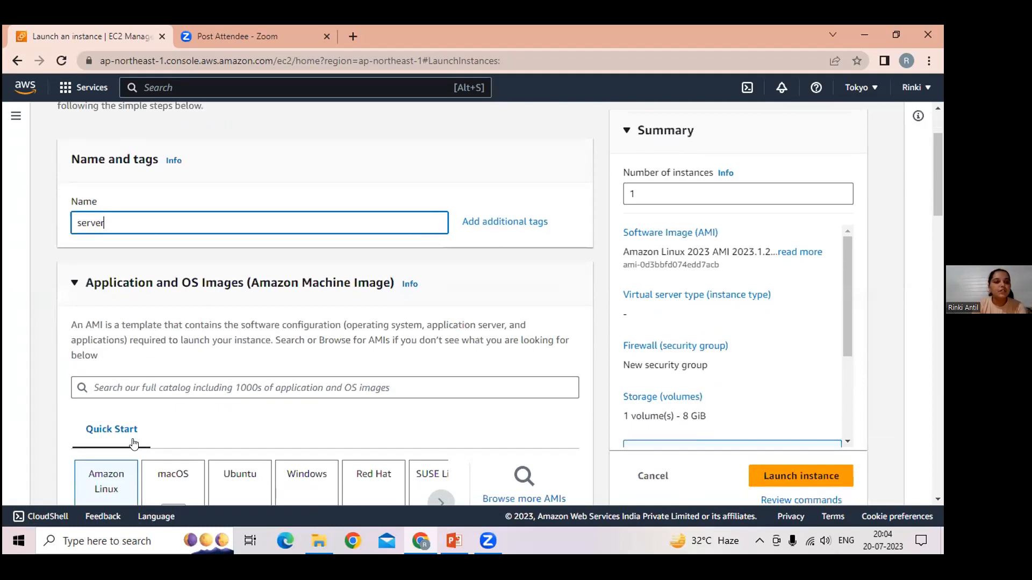
scroll(135, 443, down, 2)
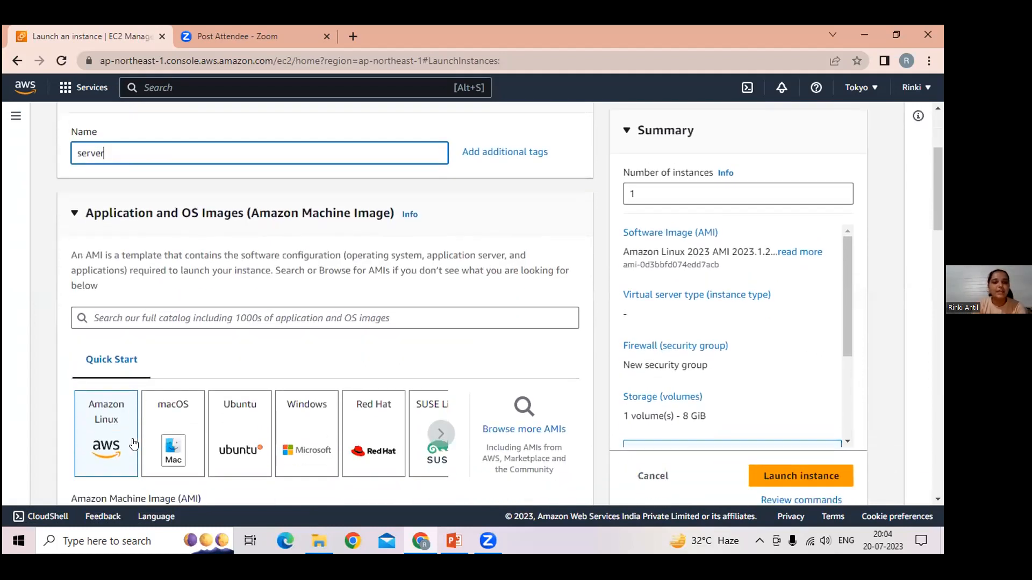
scroll(133, 444, down, 2)
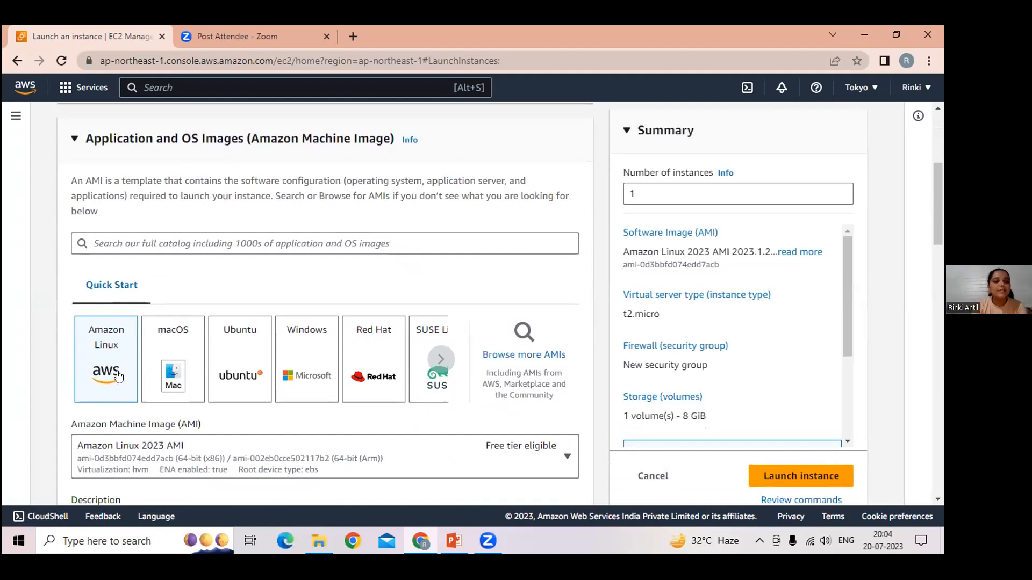
scroll(131, 399, down, 1)
scroll(131, 399, down, 7)
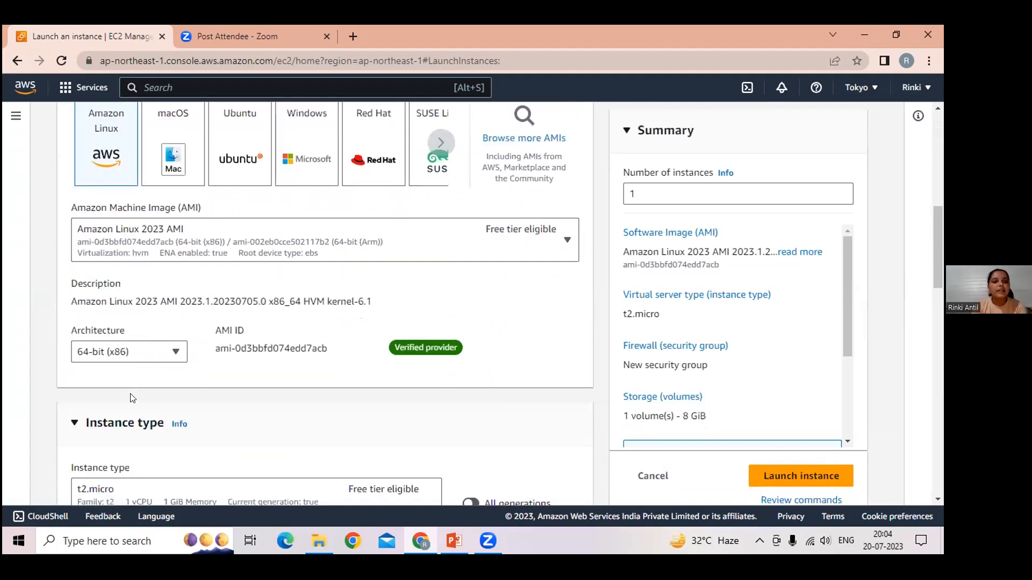
scroll(132, 397, down, 2)
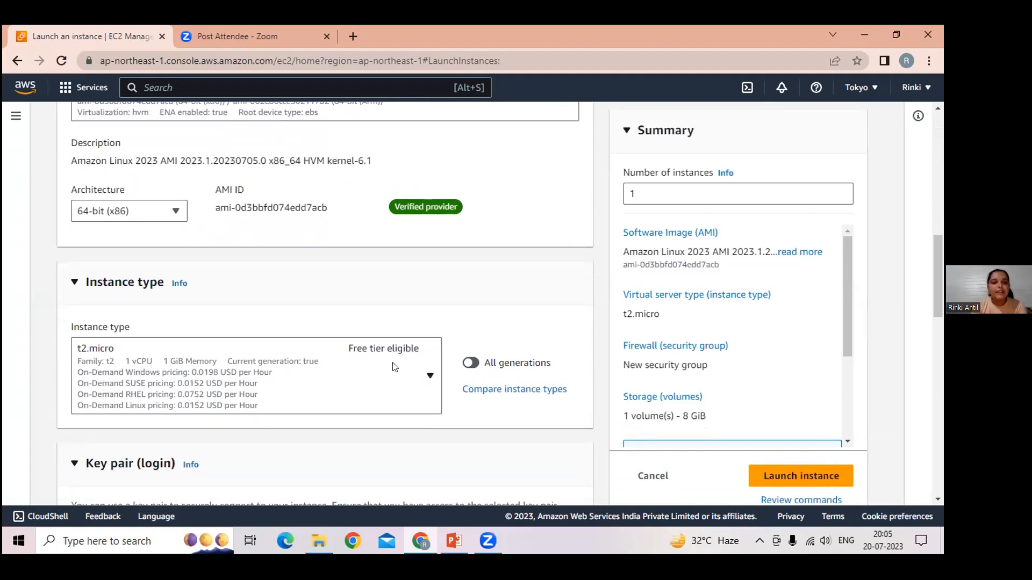
scroll(395, 367, down, 3)
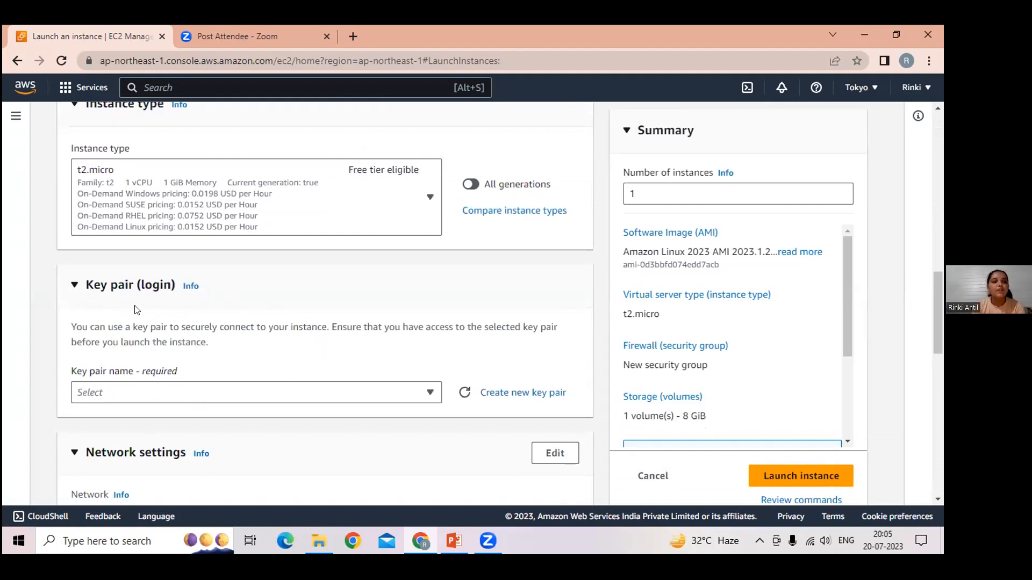
click(519, 396)
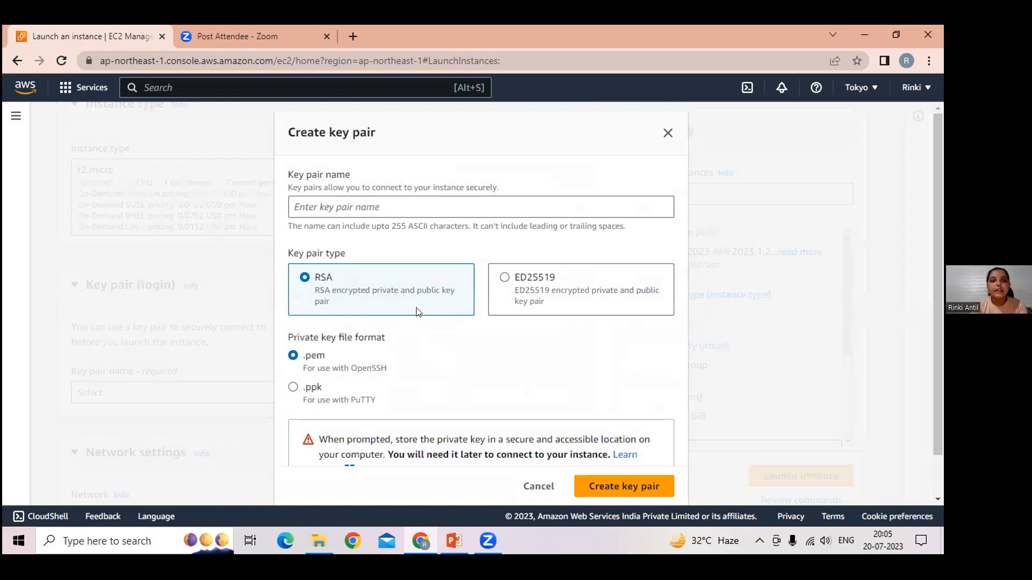
click(411, 206)
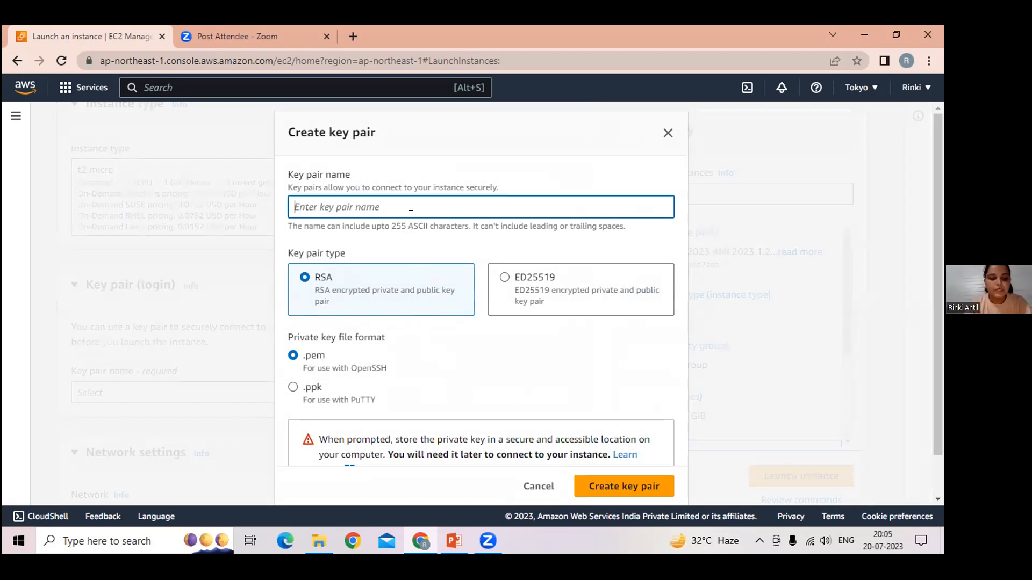
text(linux)
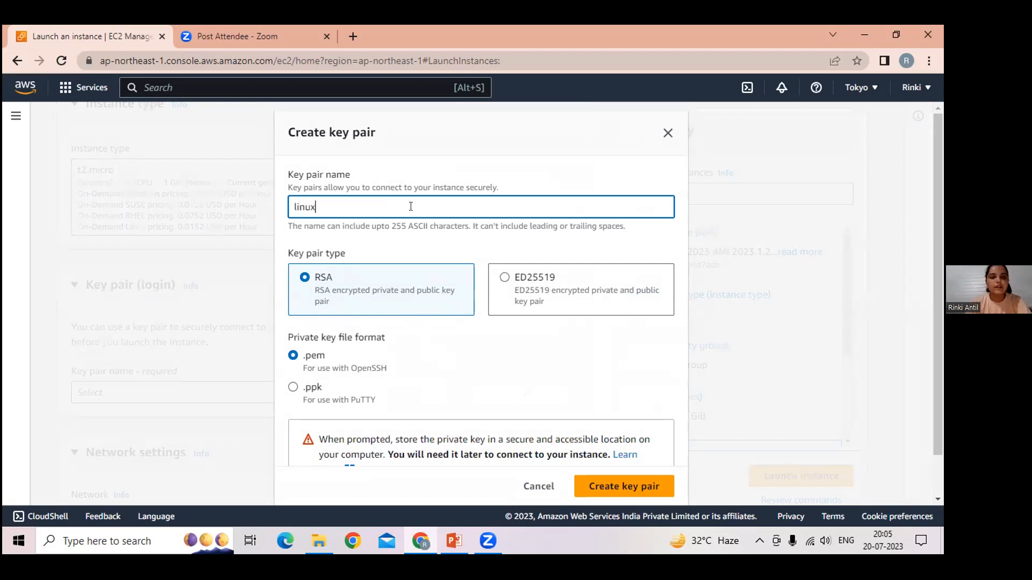
click(293, 388)
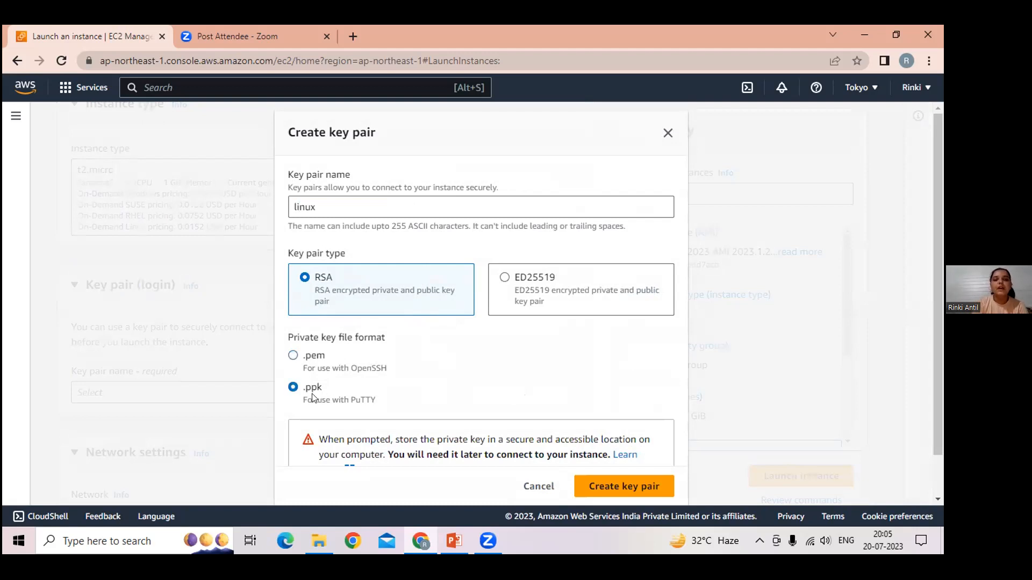
click(591, 487)
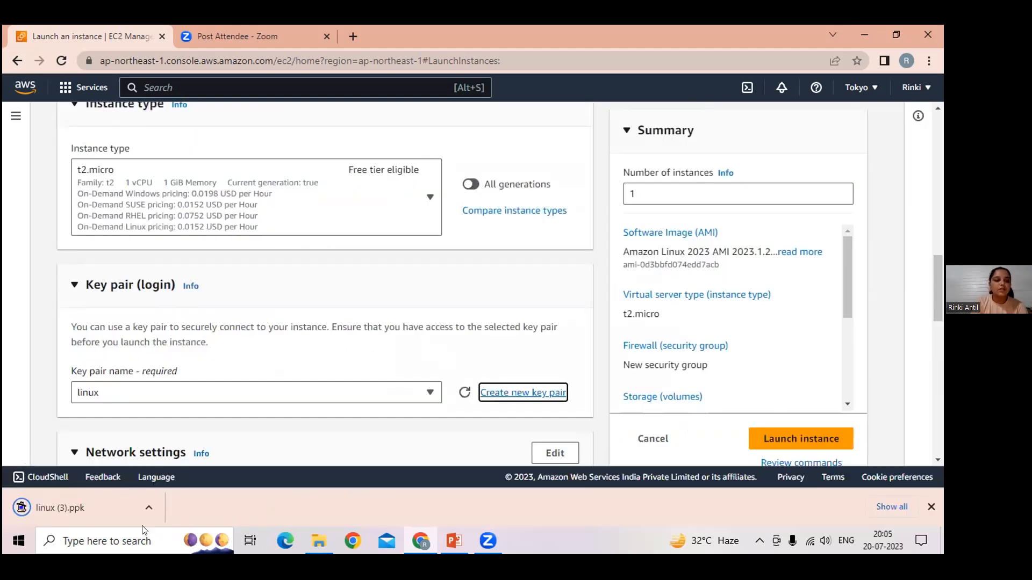
Step: Allow HTTPS and HTTP traffic from the internet in the new security group and launch the instance
scroll(253, 427, down, 3)
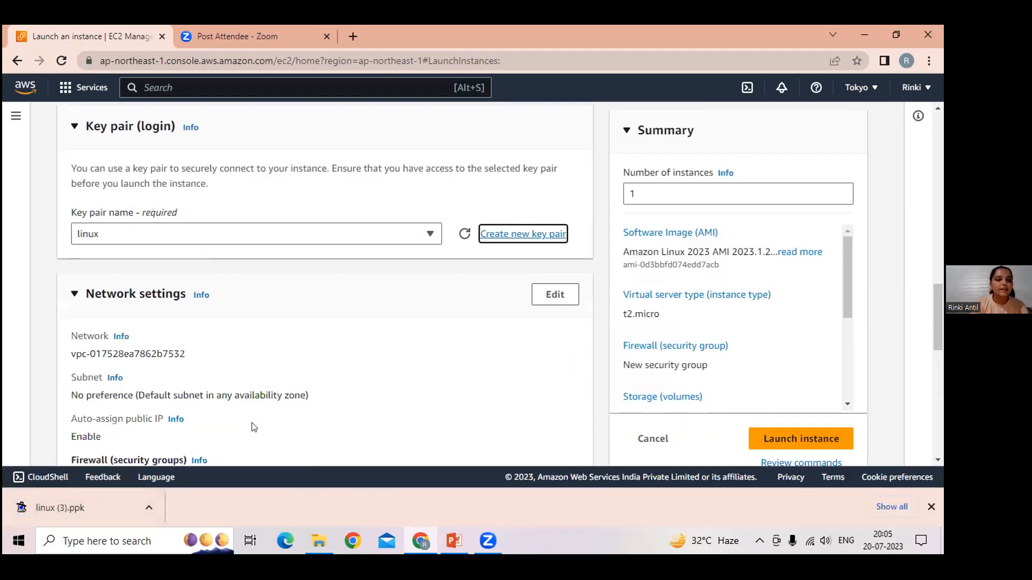
scroll(253, 427, down, 3)
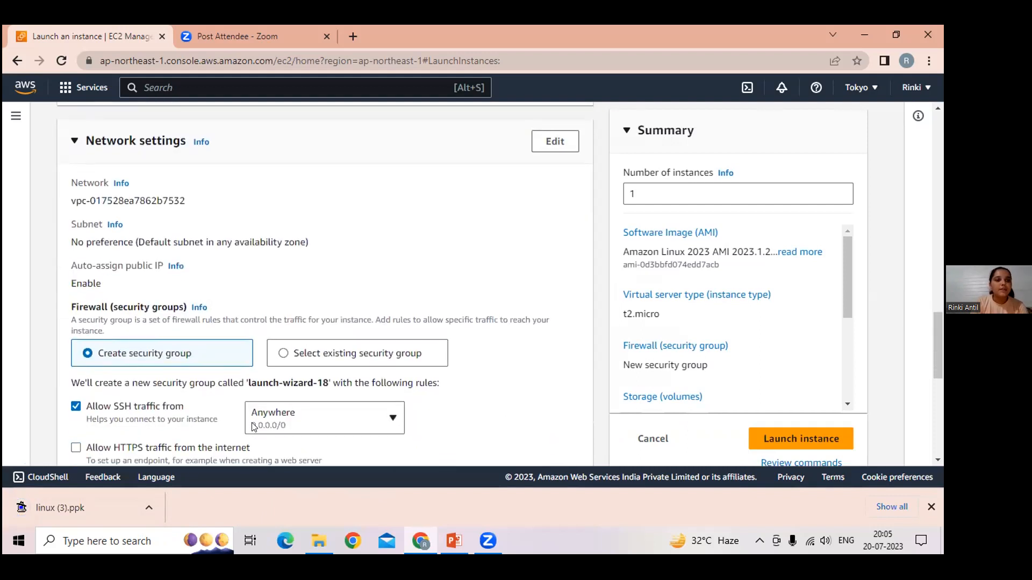
scroll(254, 426, down, 2)
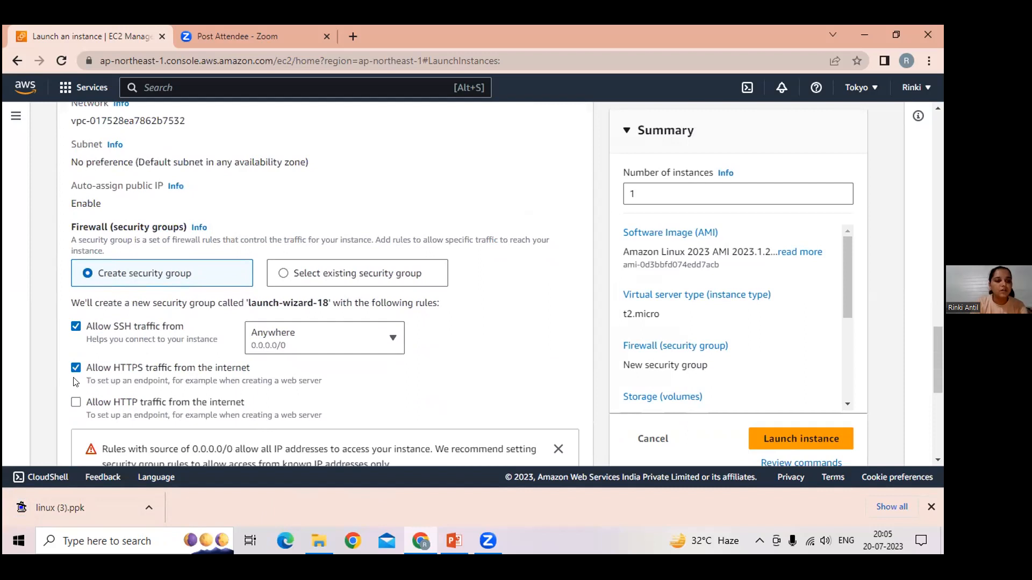
click(76, 404)
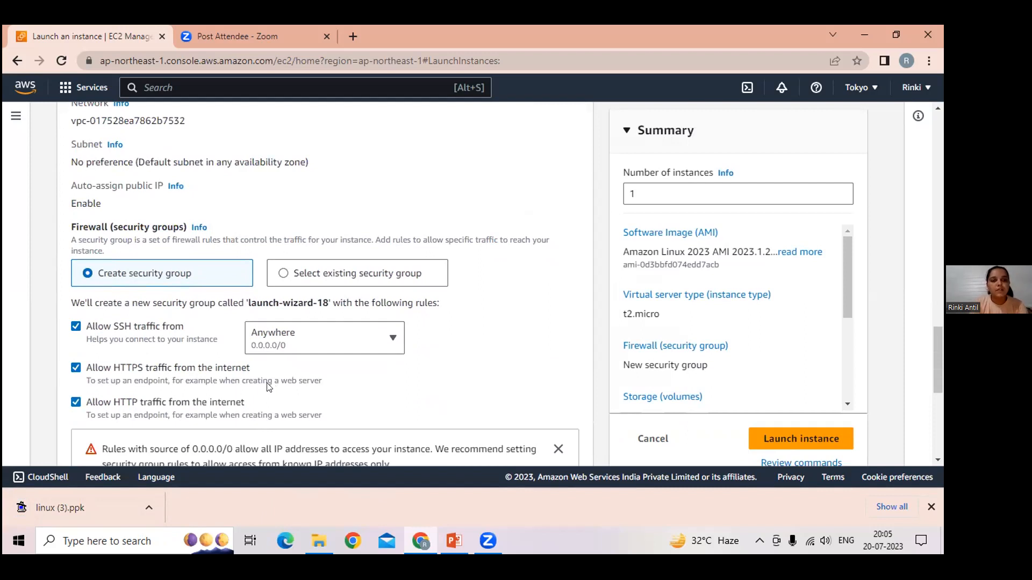
scroll(324, 394, down, 6)
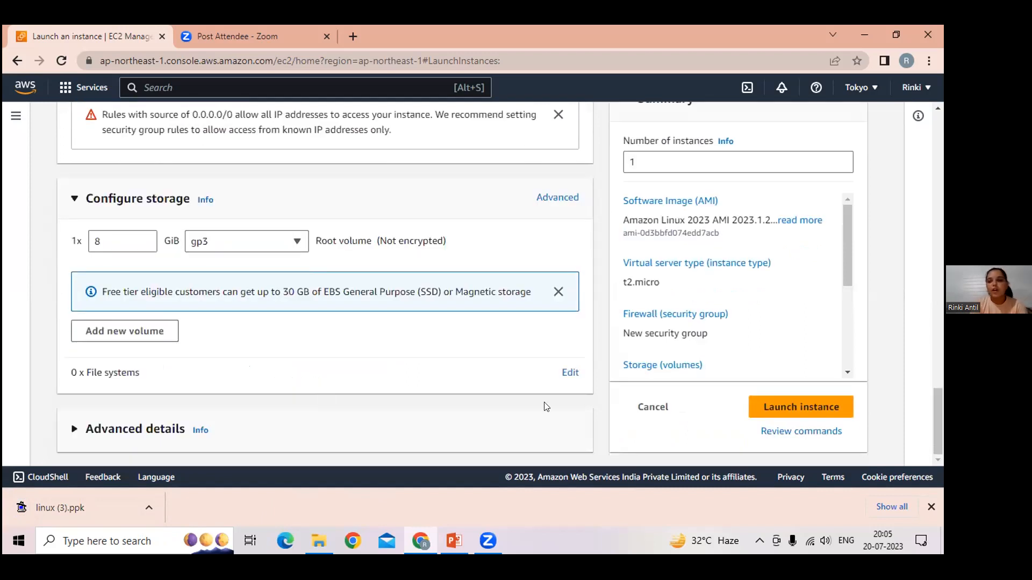
click(825, 412)
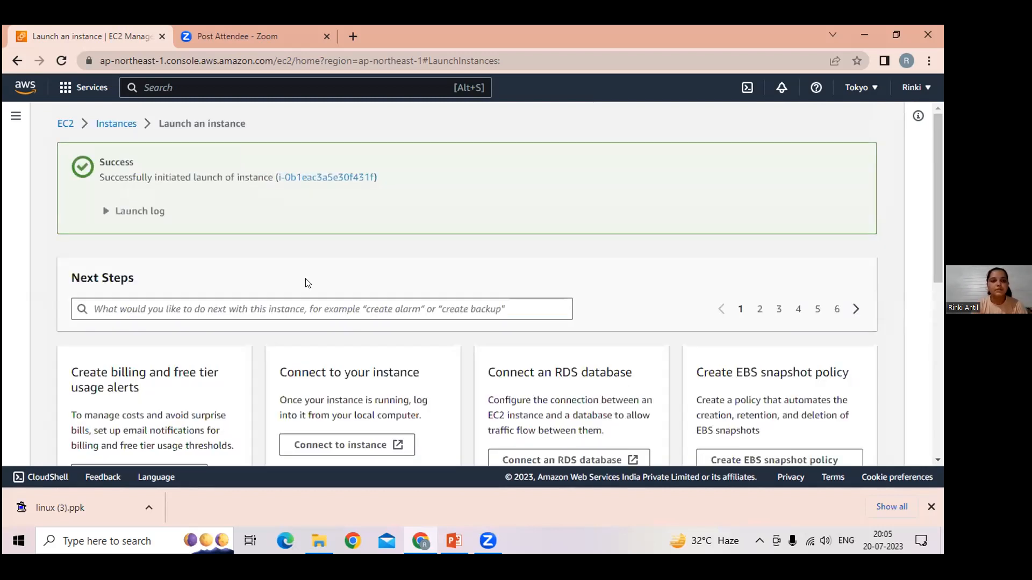
Step: Open the EC2 instances list, refreshing it to update the instance state, and select the "server" instance
click(107, 125)
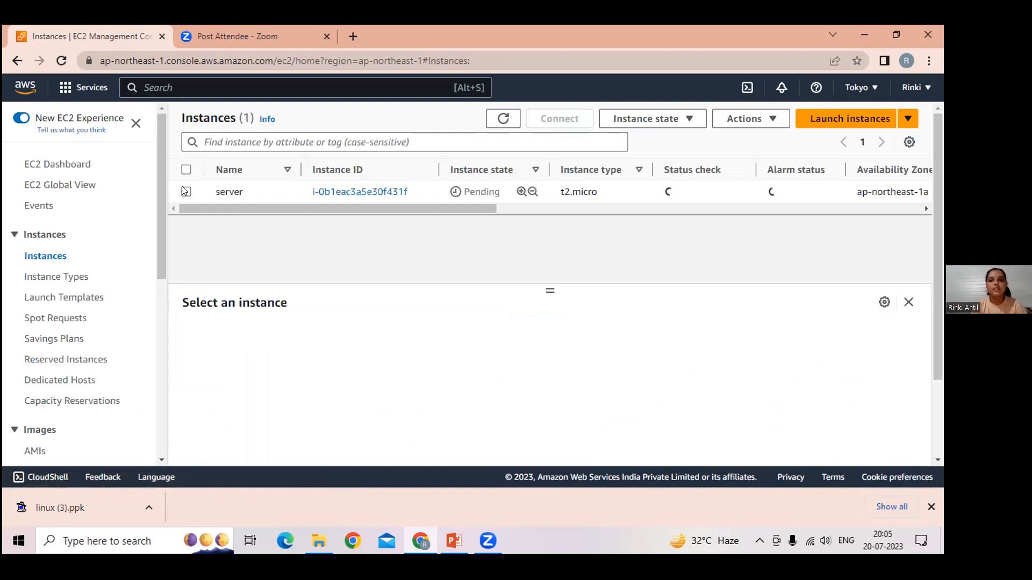
click(186, 191)
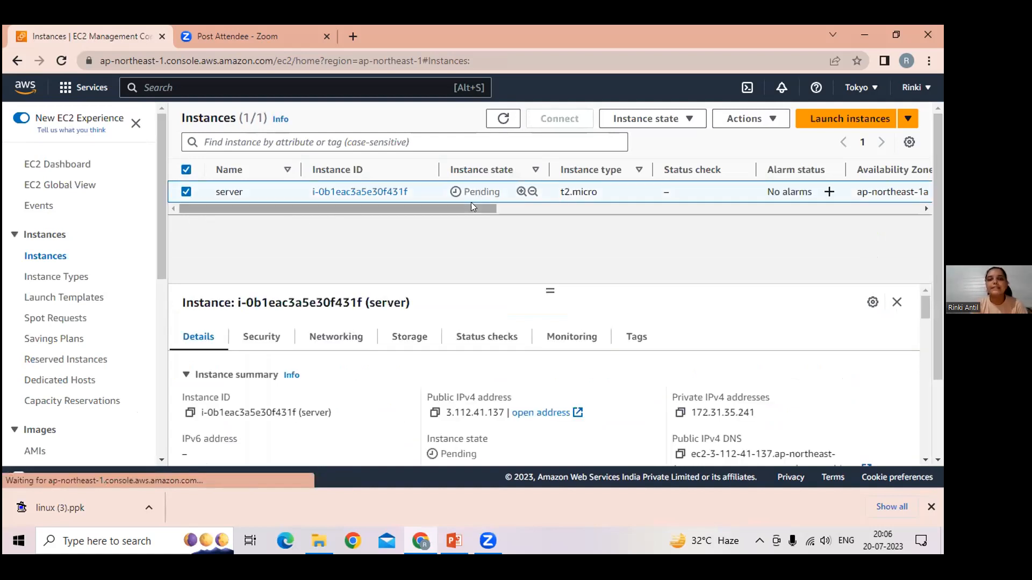
click(503, 120)
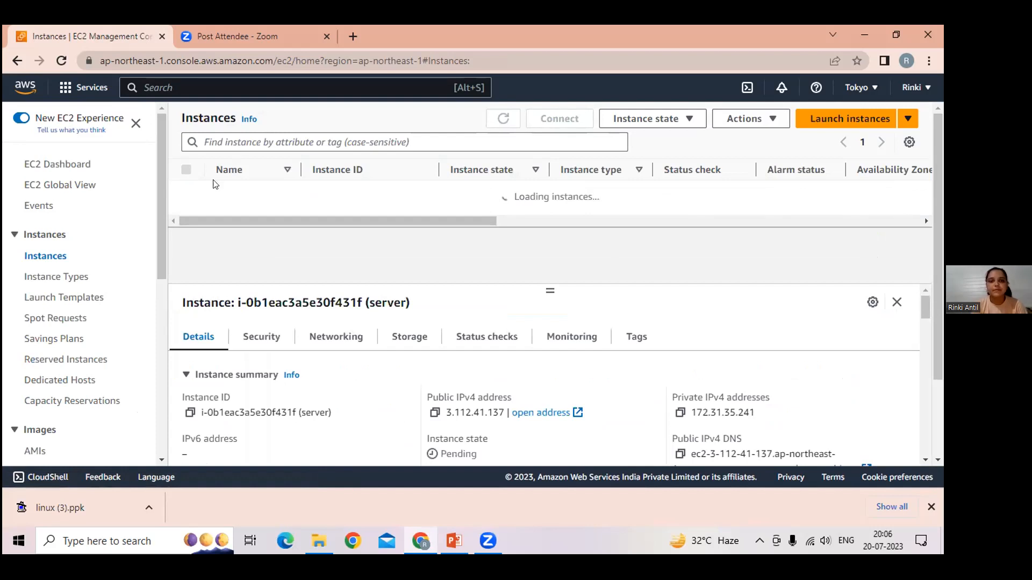
click(186, 193)
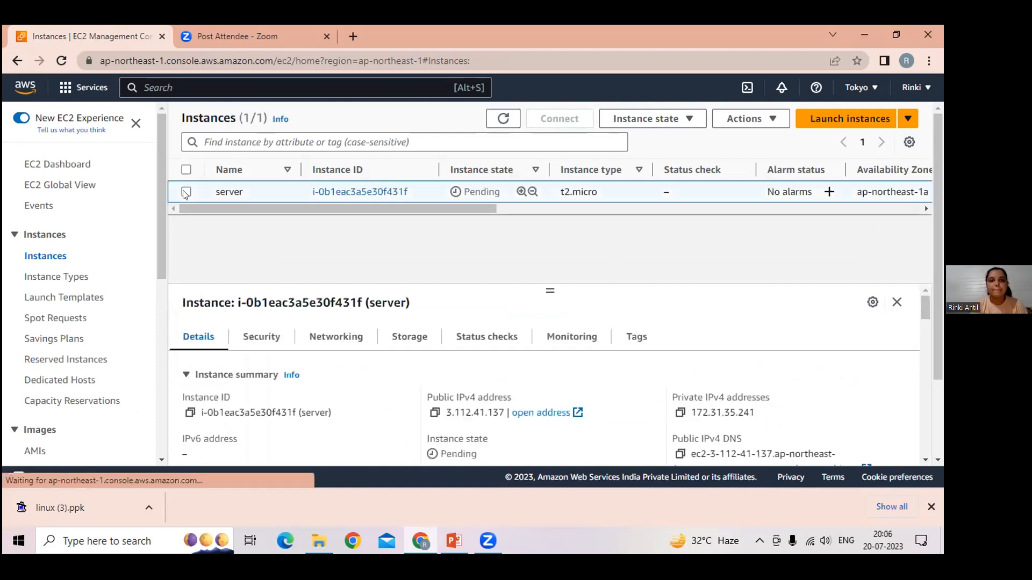
click(502, 122)
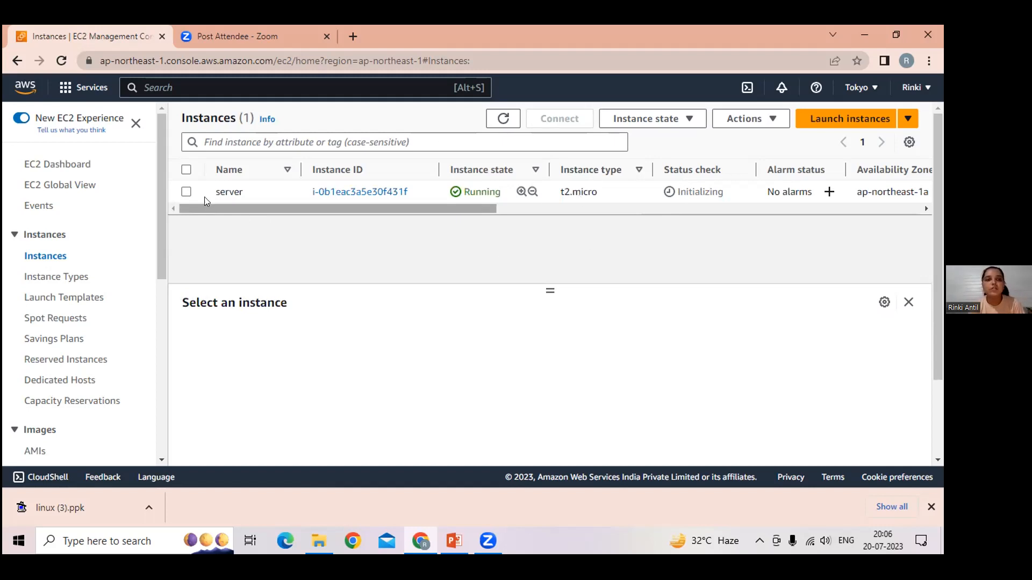
click(186, 191)
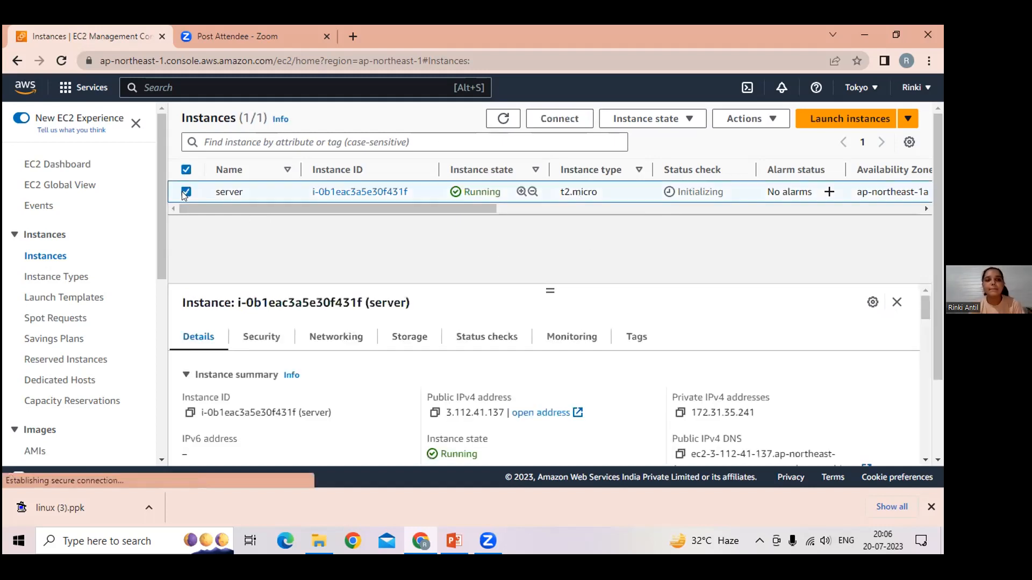
Step: Refresh the instances list repeatedly to check the status check of the "server" instance, reselecting it between refreshes
click(505, 118)
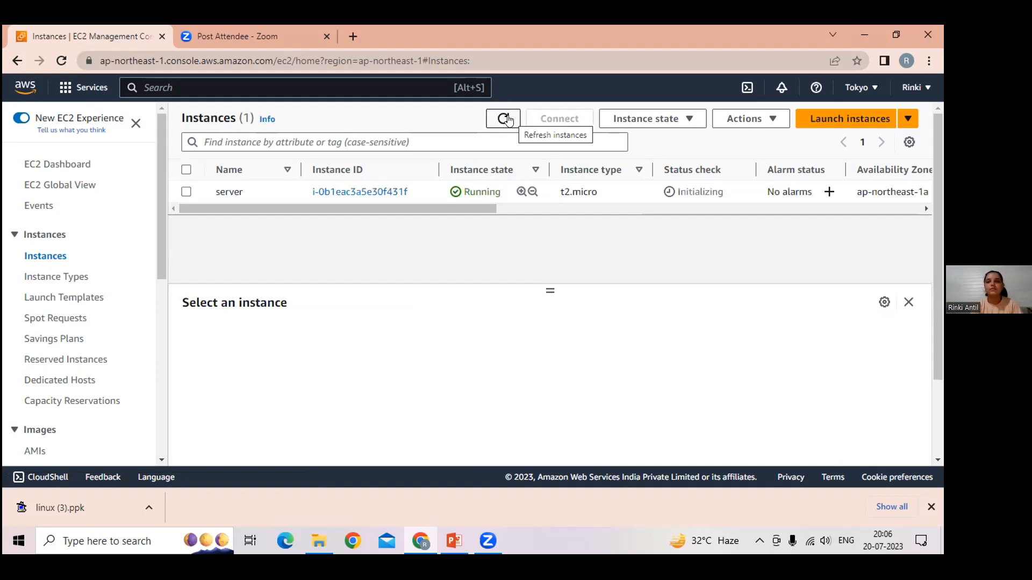
click(508, 120)
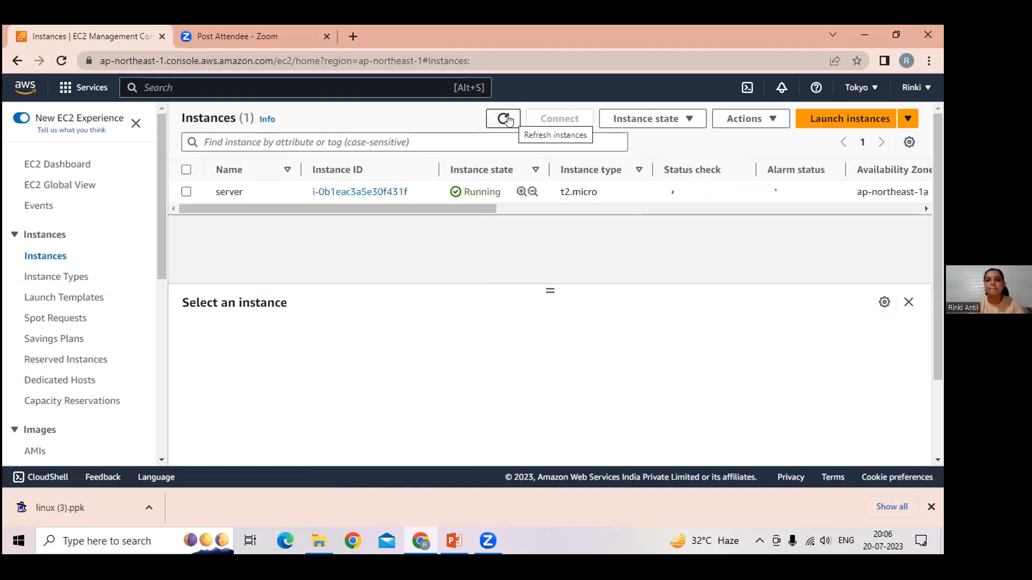
click(506, 118)
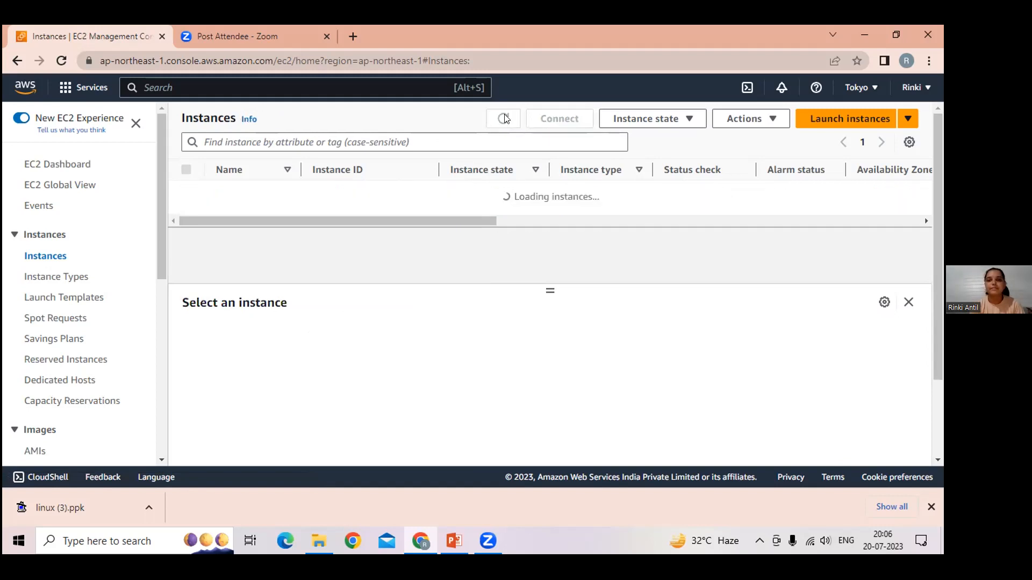
click(505, 119)
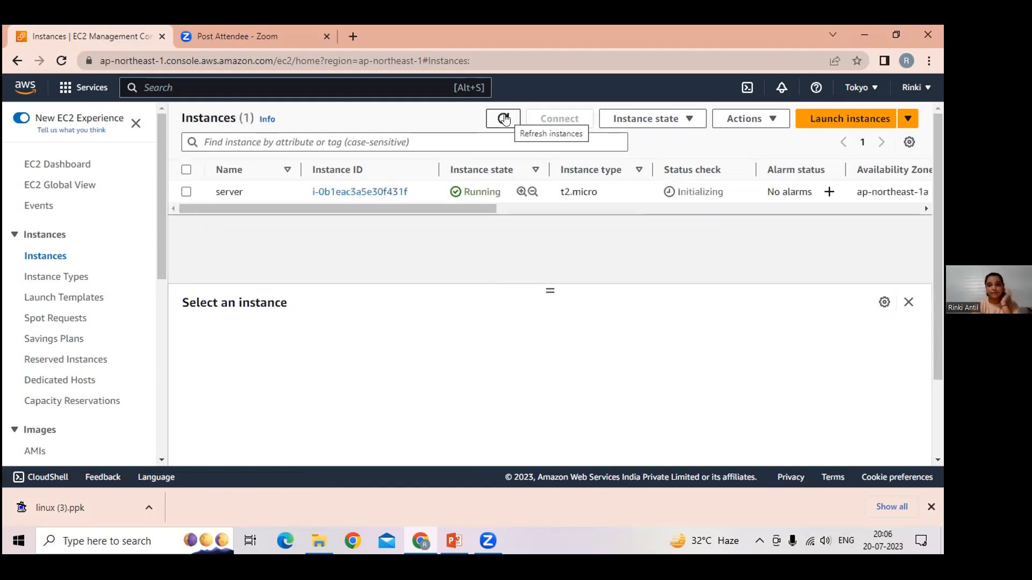
click(504, 119)
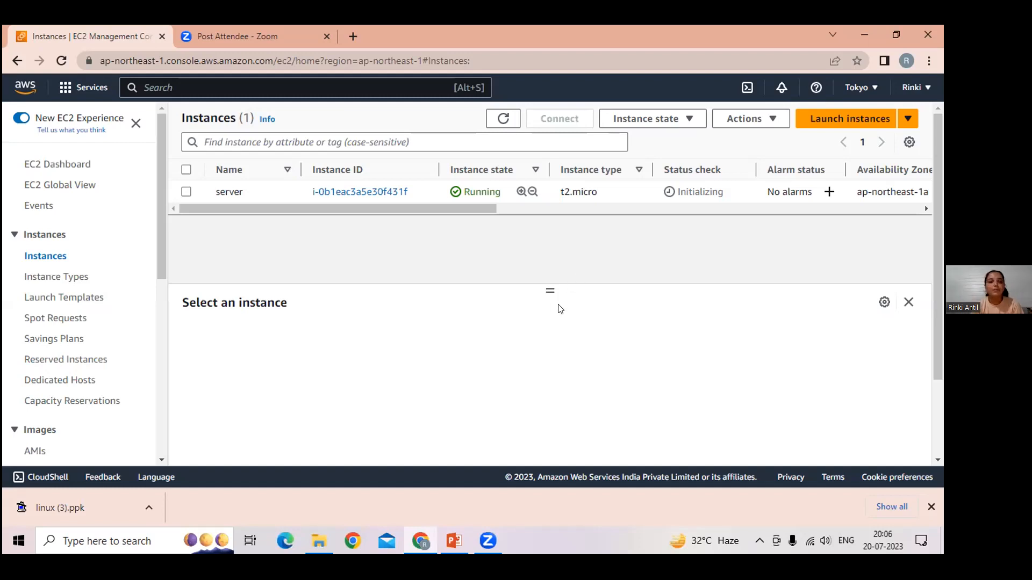
click(491, 123)
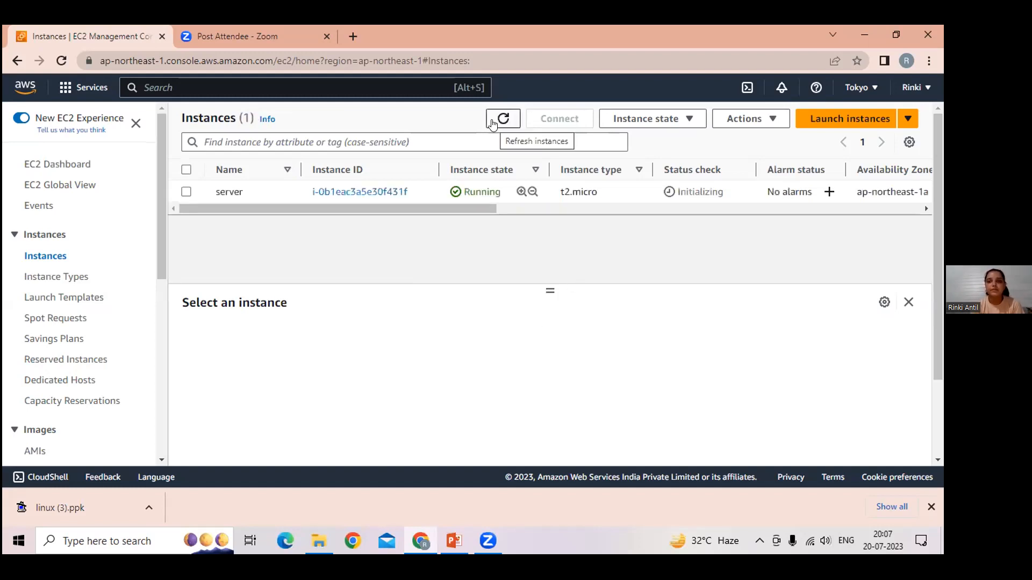
click(186, 192)
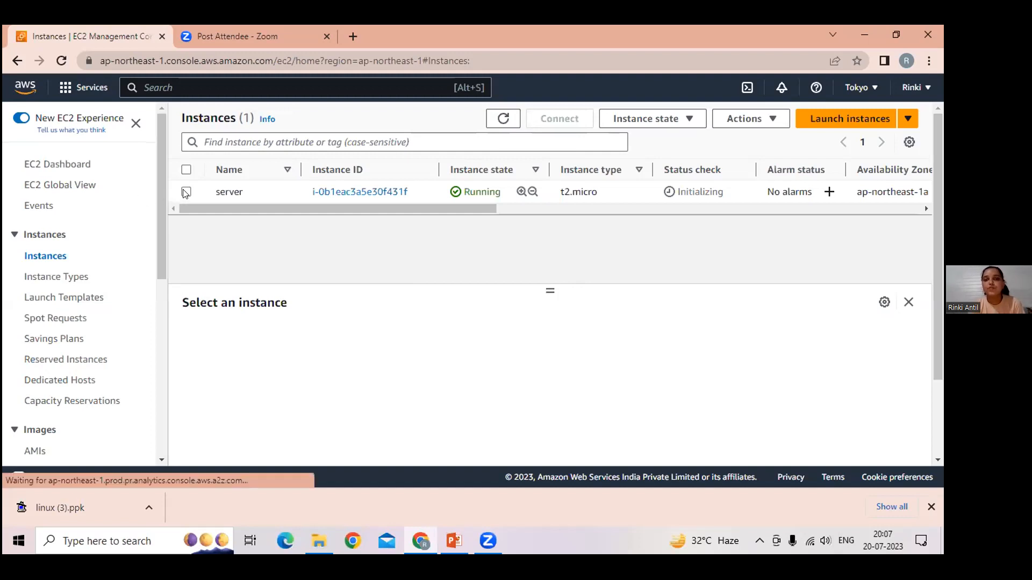
click(501, 121)
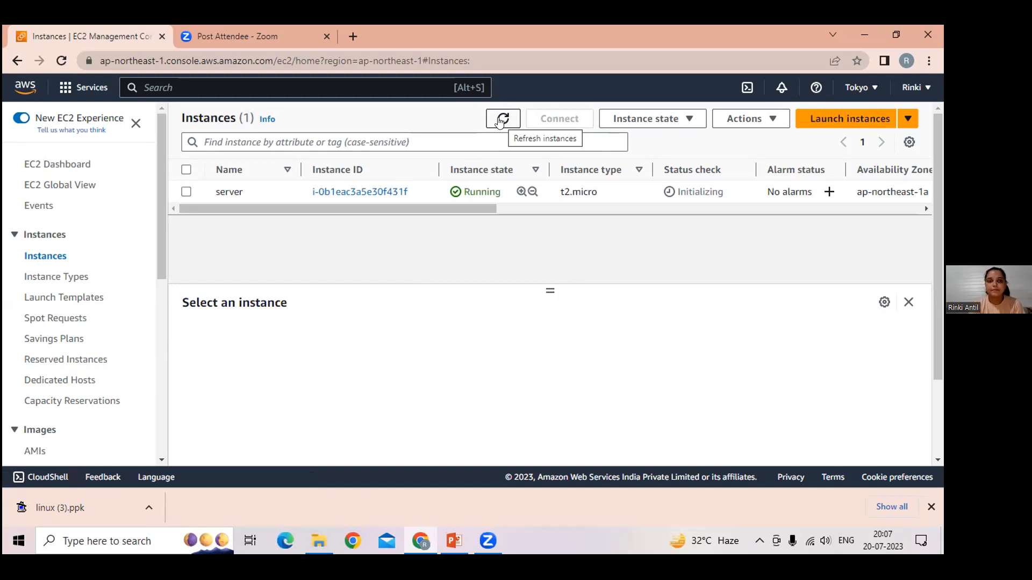
click(500, 122)
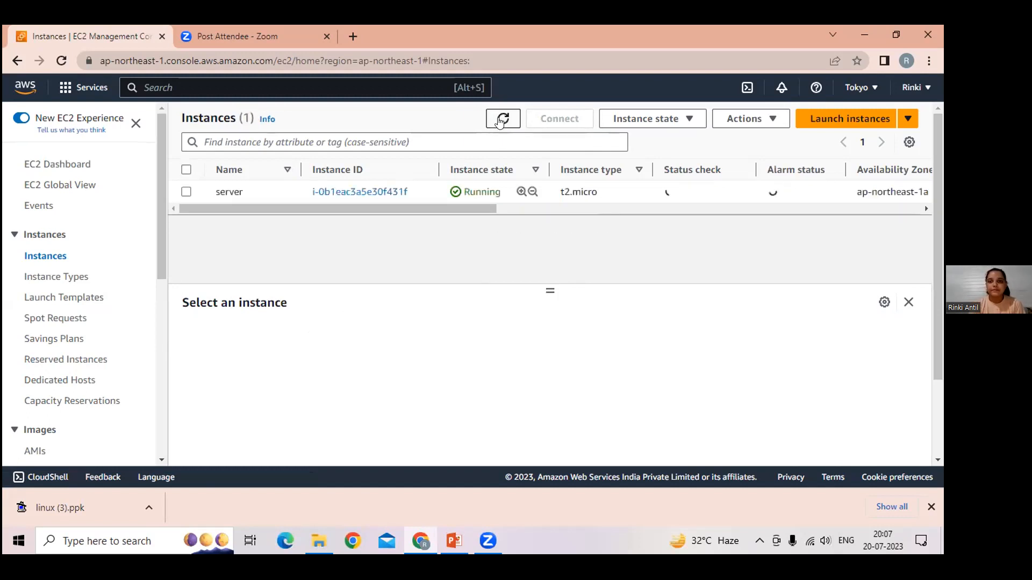
click(186, 192)
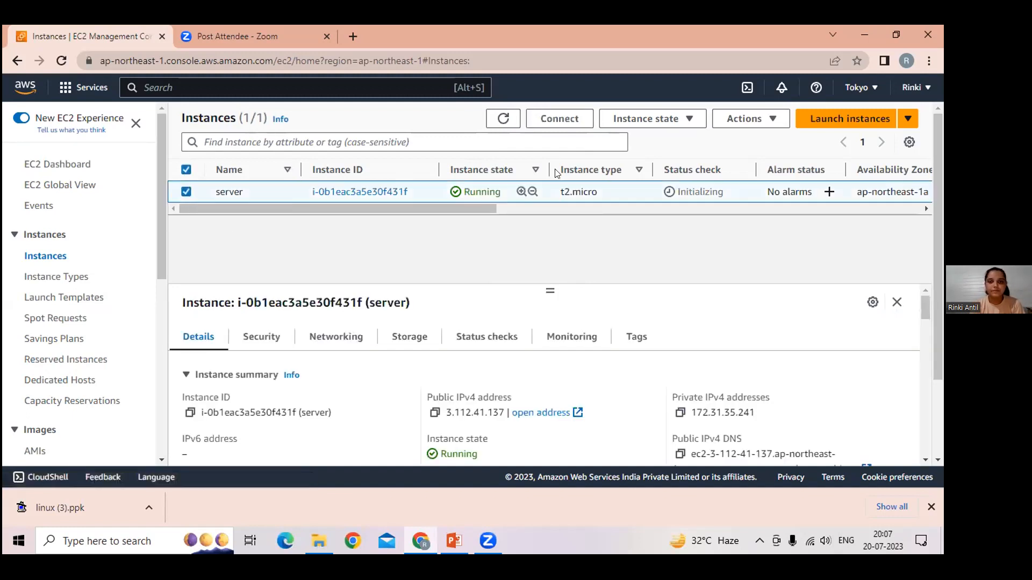
click(504, 119)
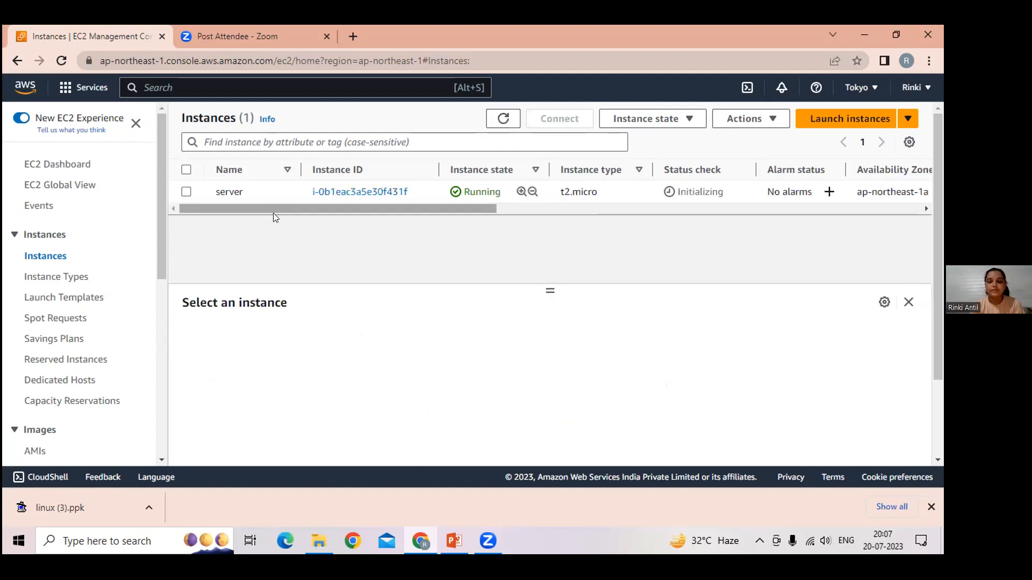
Step: Select the "server" instance and examine its instance summary, including the IP addresses, hostname type and VPC
click(186, 191)
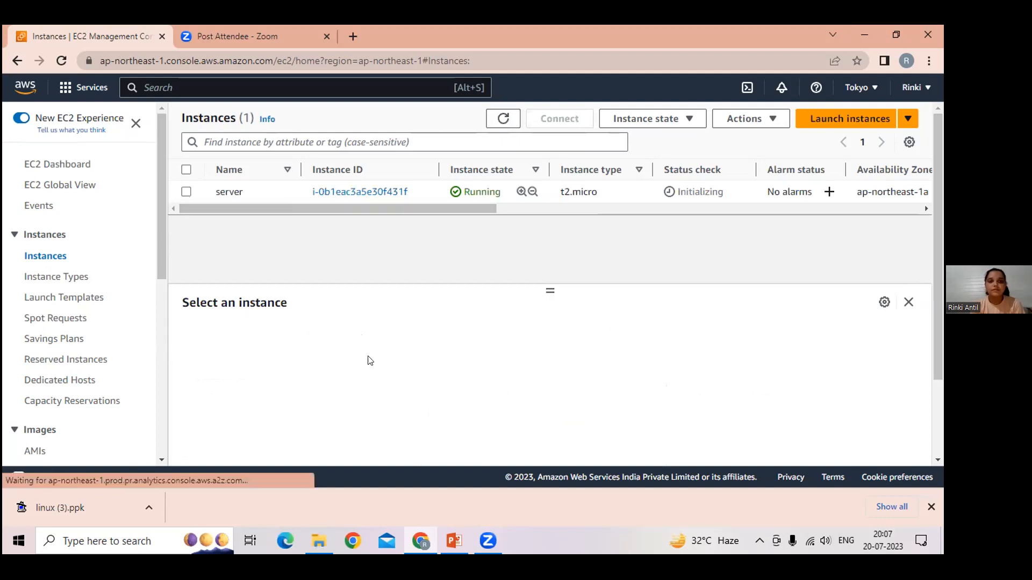
scroll(370, 360, down, 2)
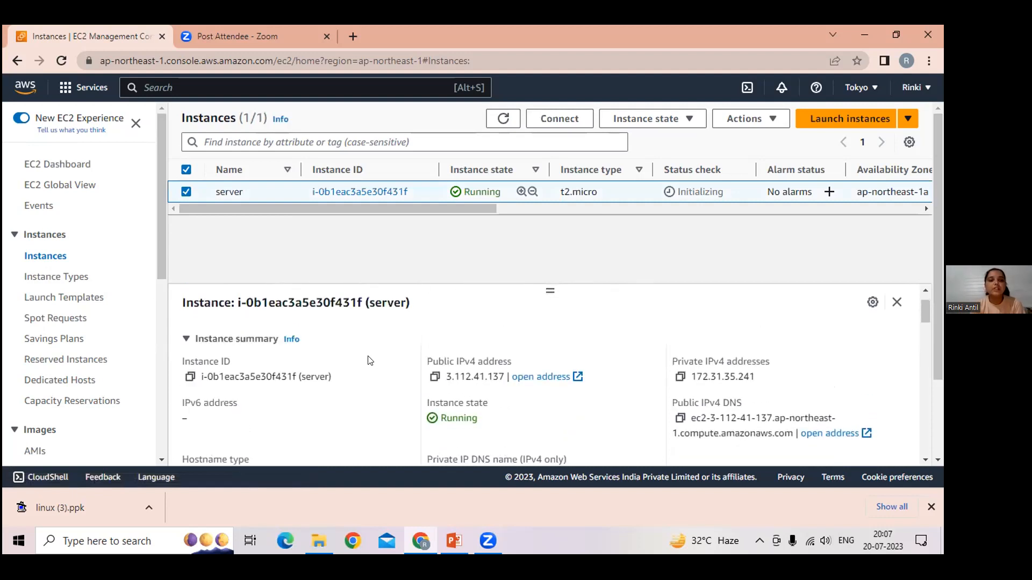
scroll(367, 361, down, 1)
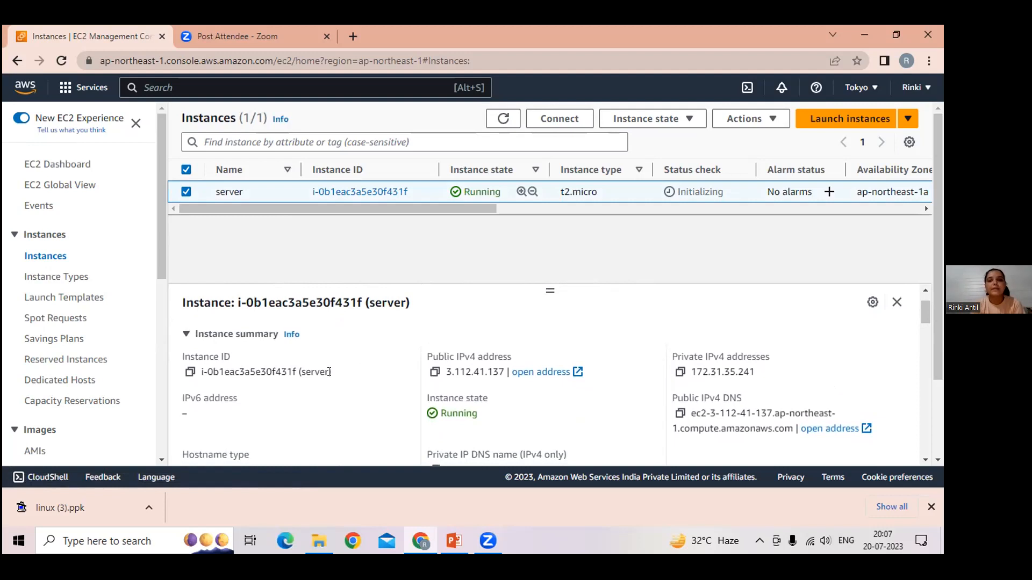
scroll(391, 419, down, 3)
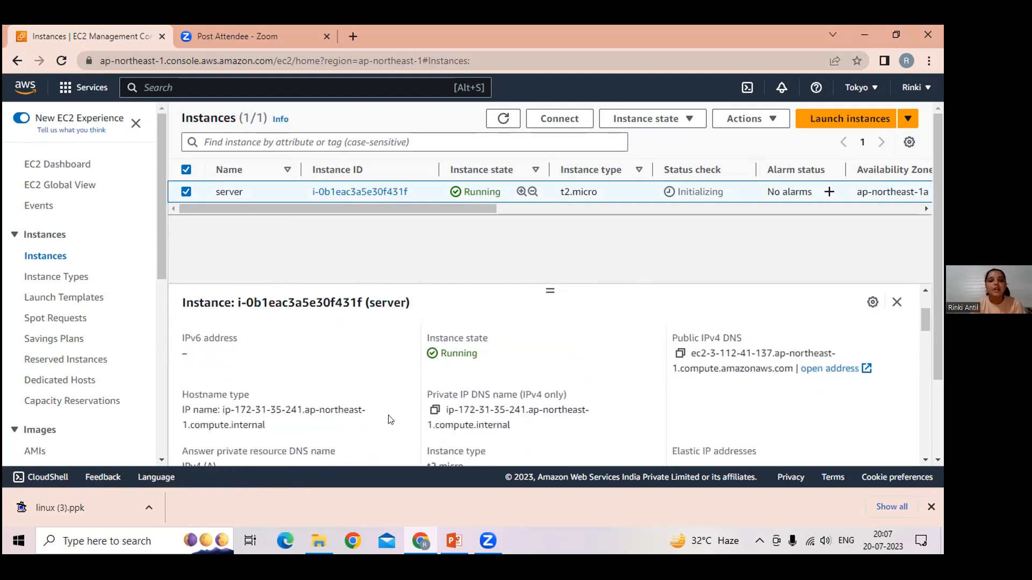
scroll(391, 420, down, 5)
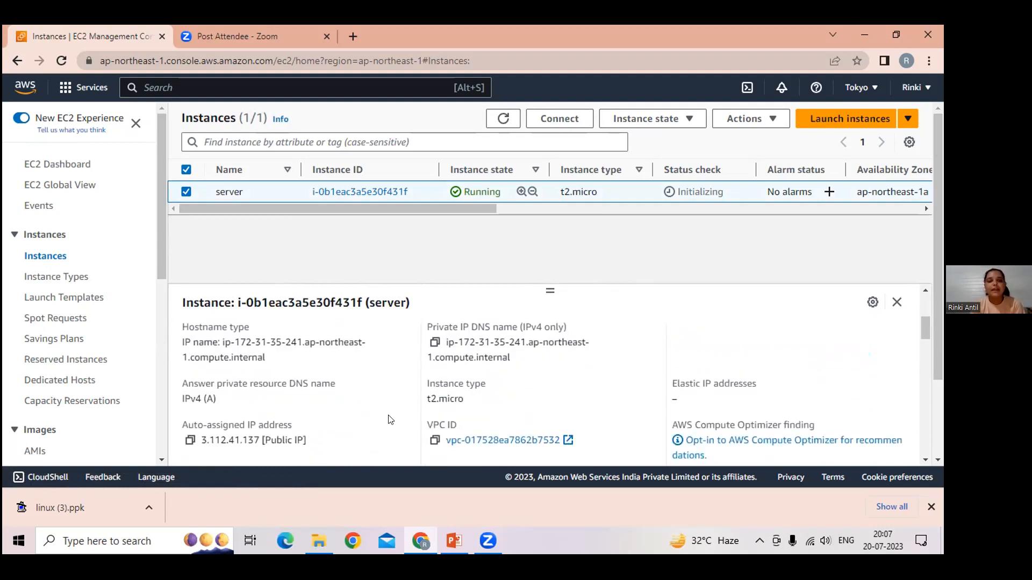
scroll(381, 417, up, 10)
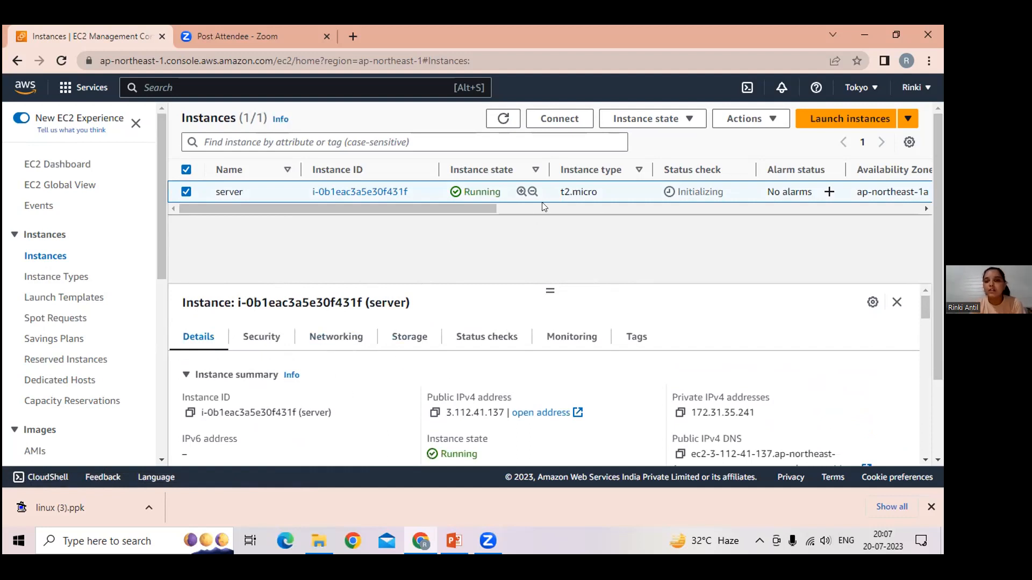
Step: Keep refreshing the instances list until the status checks finish, and select the "server" instance
click(509, 124)
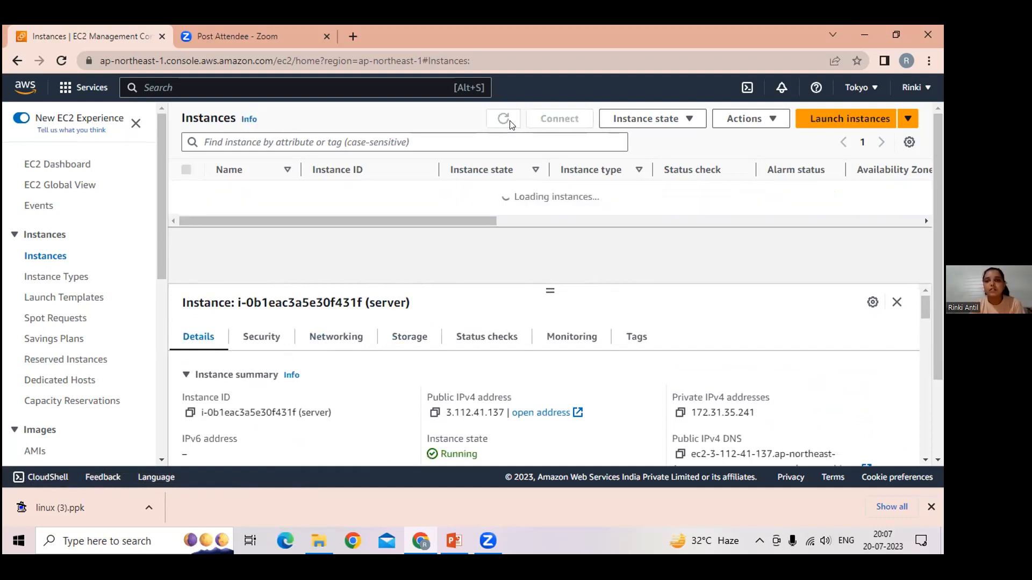
click(509, 124)
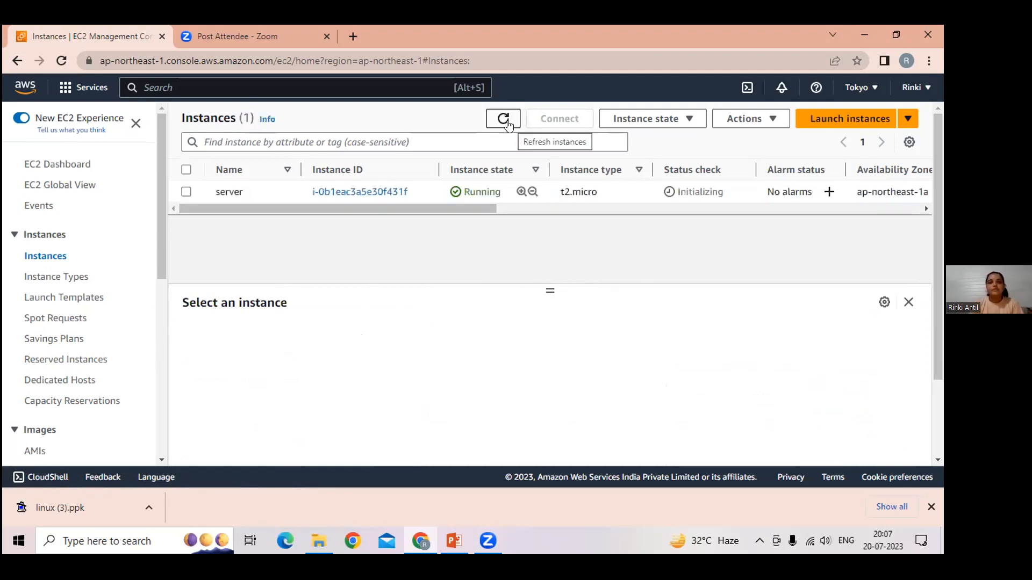
click(186, 192)
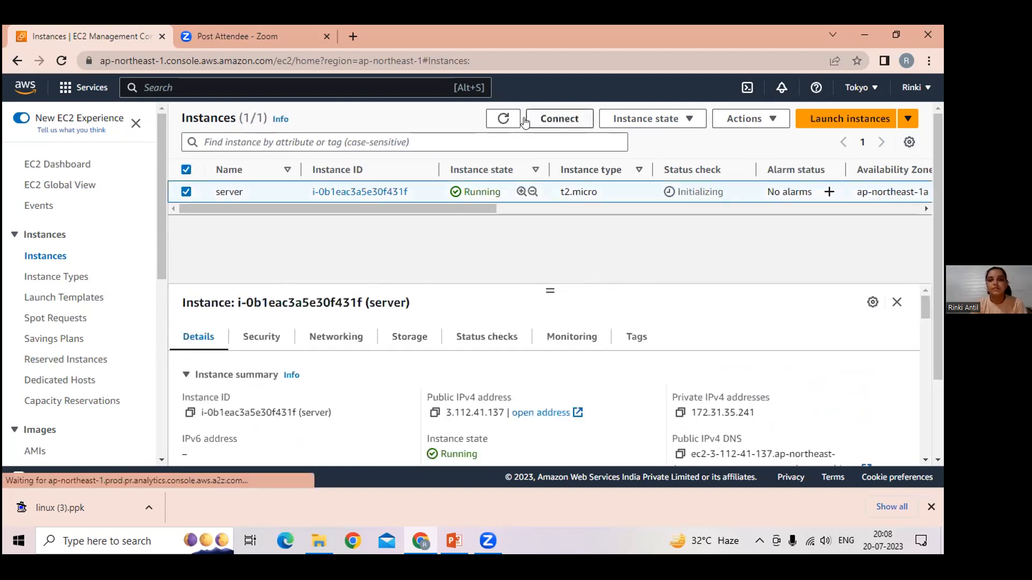
click(496, 119)
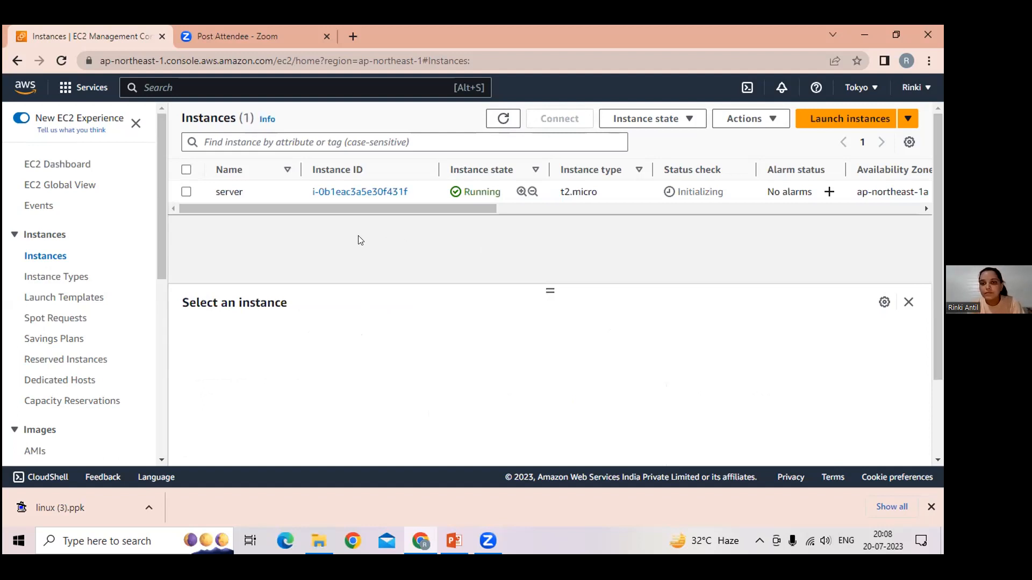
click(186, 193)
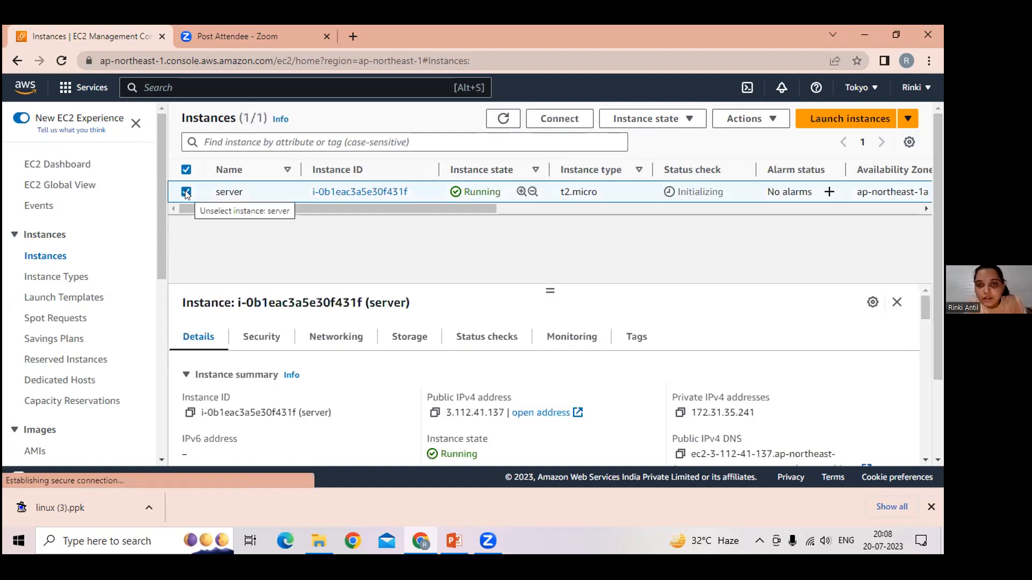
click(495, 120)
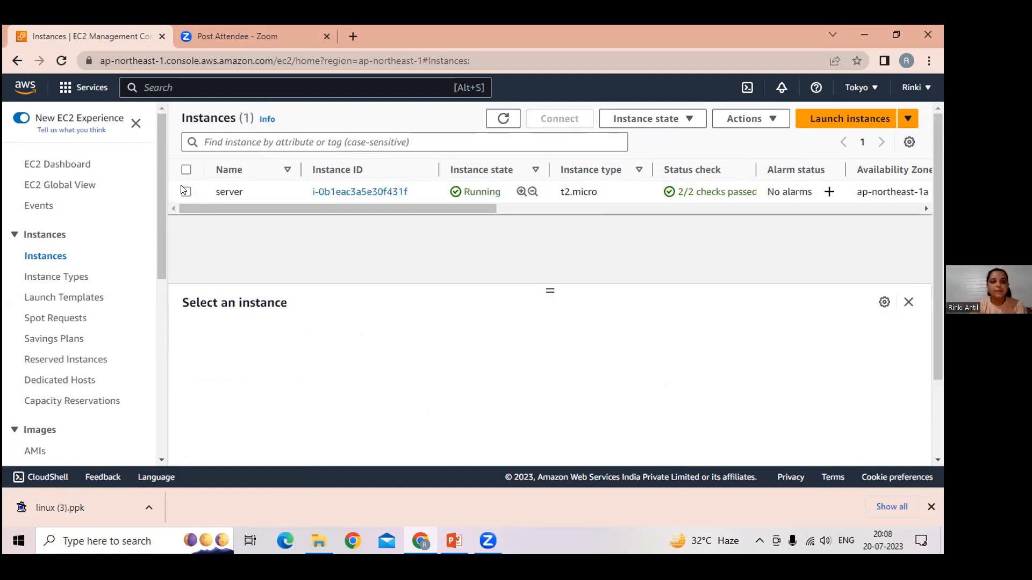
click(186, 192)
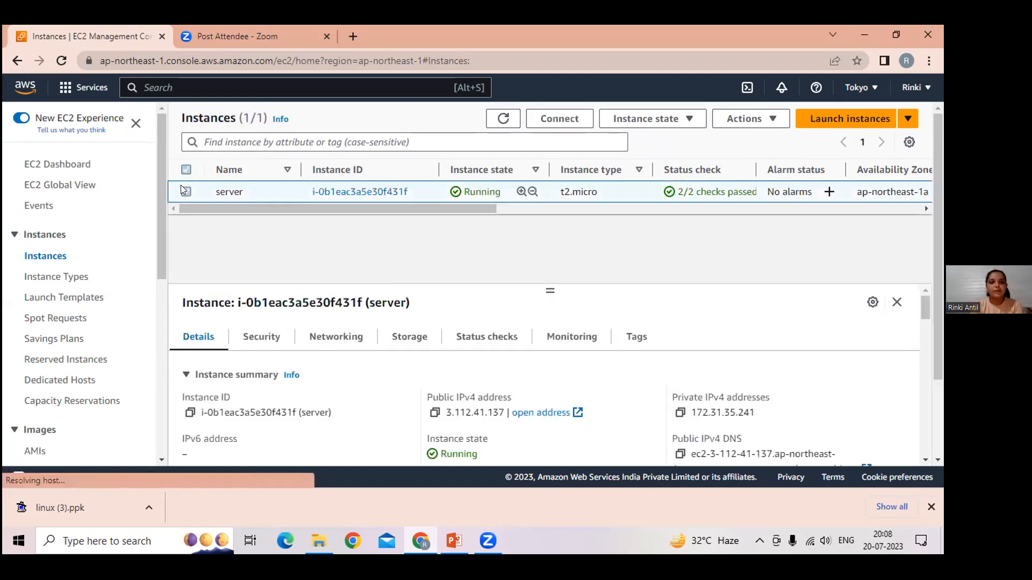
Step: Launch putty.exe and set its host name to the "server" instance's copied public IPv4 address, 3.112.41.137
click(431, 415)
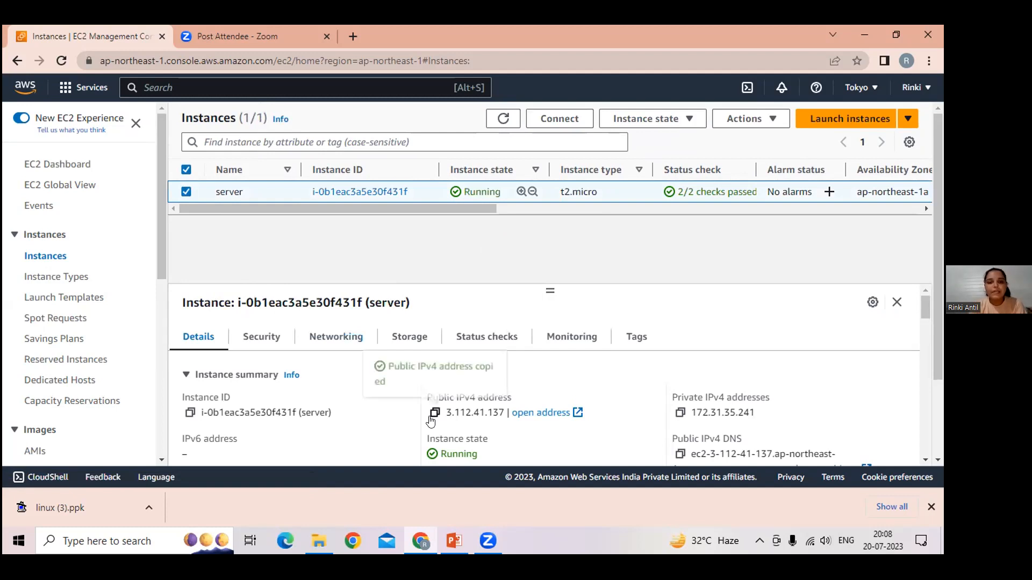
click(123, 540)
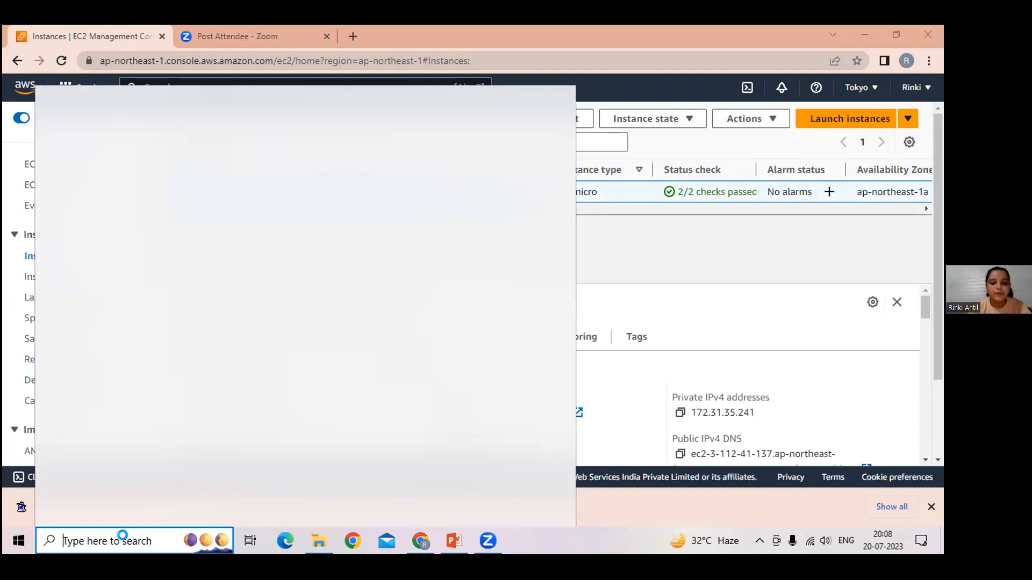
text(put)
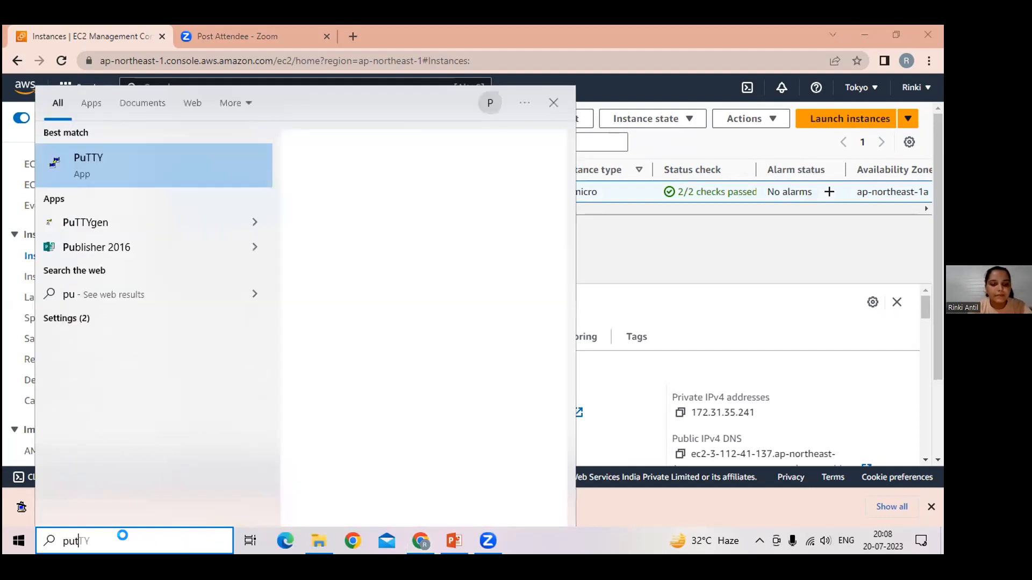
text(ty.)
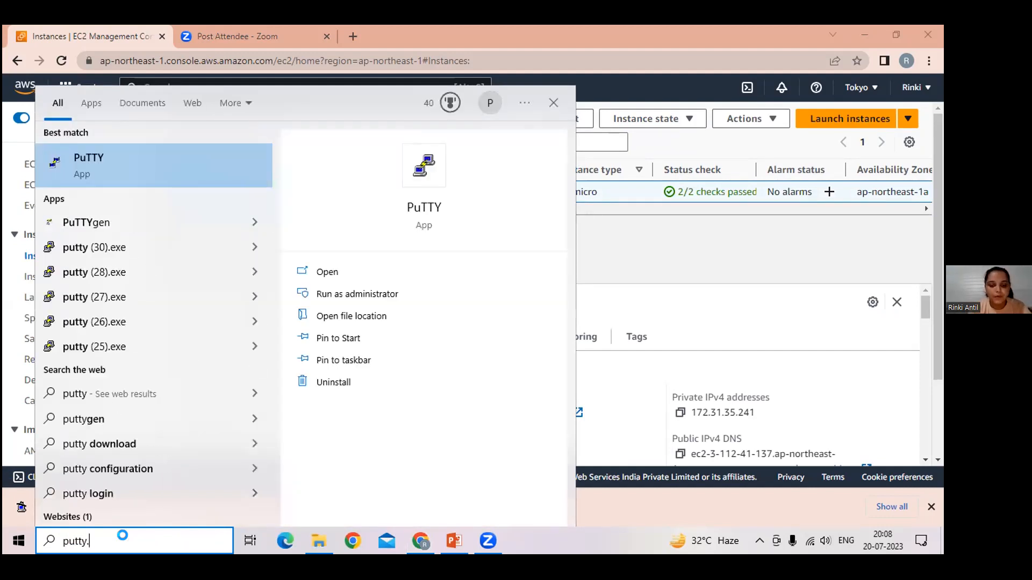
text(exe)
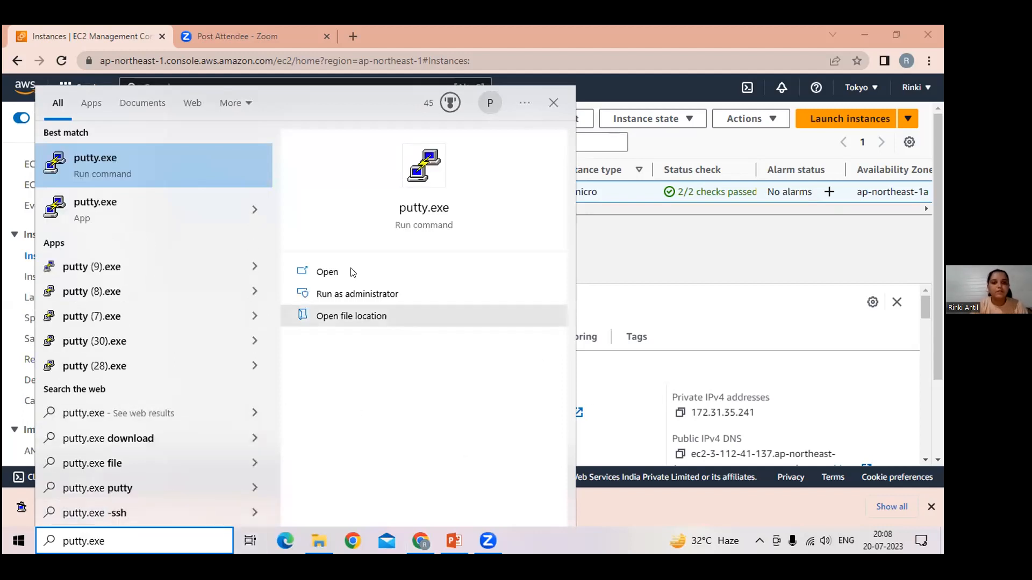
click(334, 271)
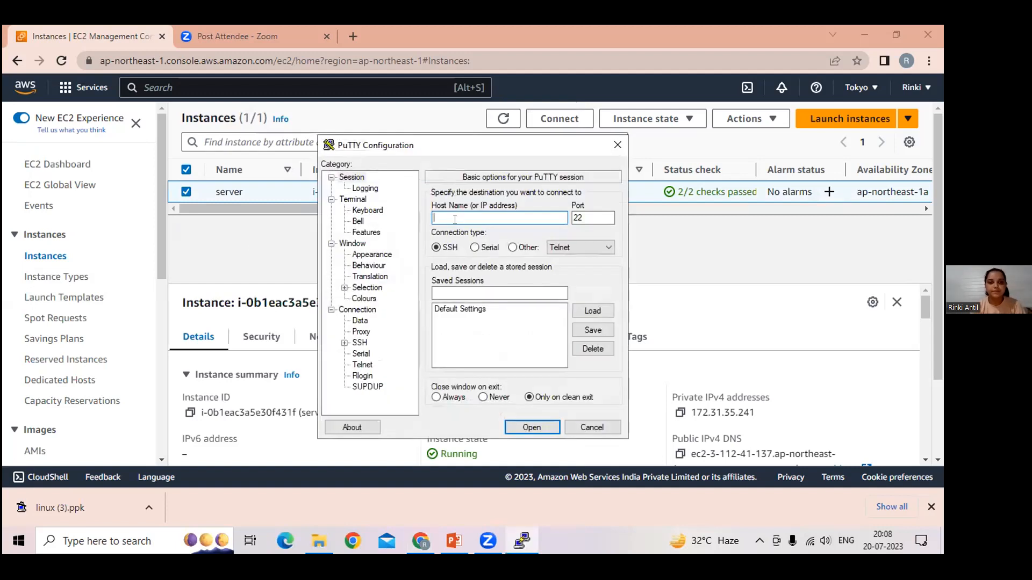
key(ctrl+v)
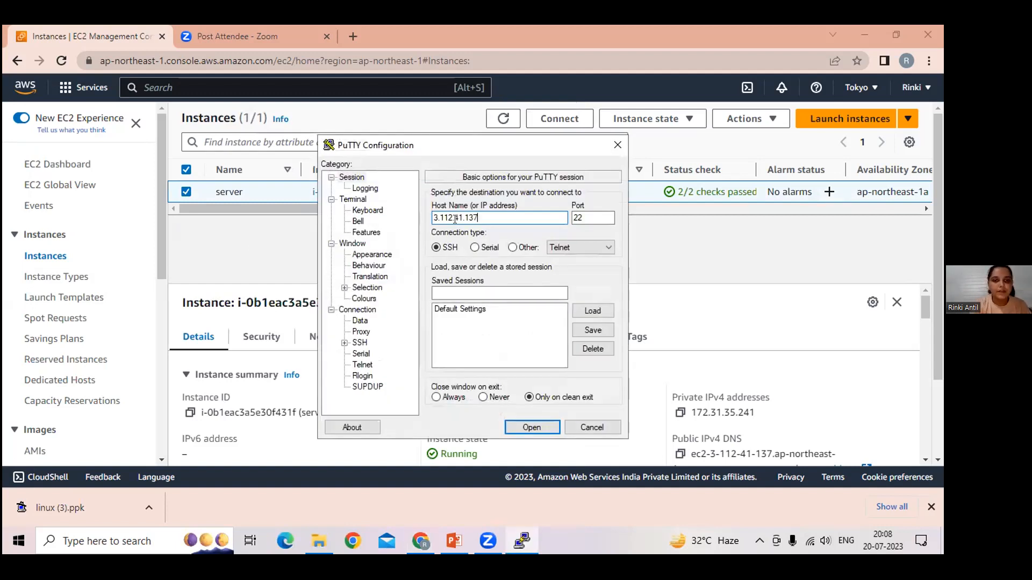
Step: Set the SSH authentication private key file to linux (3).ppk from the Downloads folder
click(345, 343)
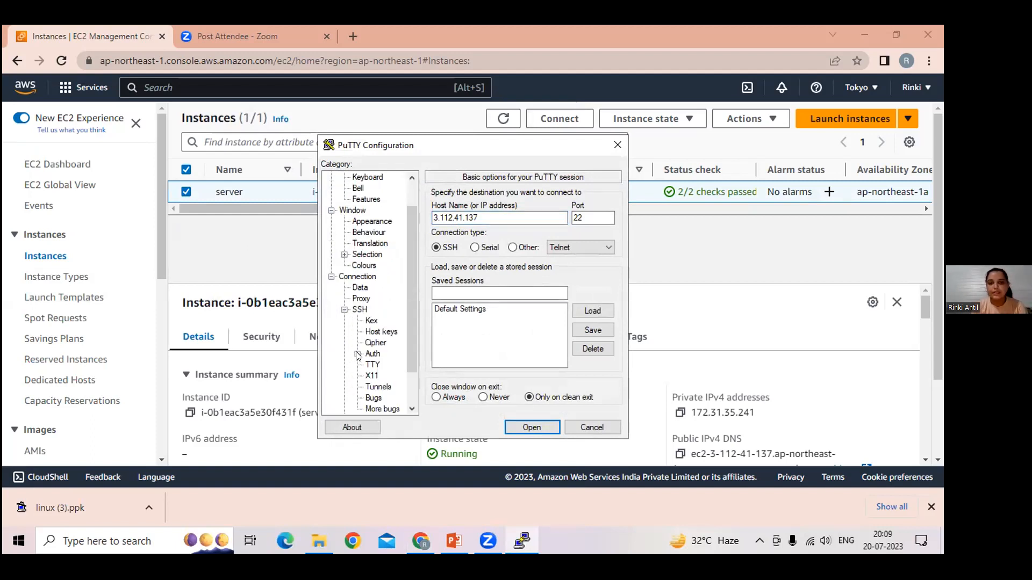
click(357, 355)
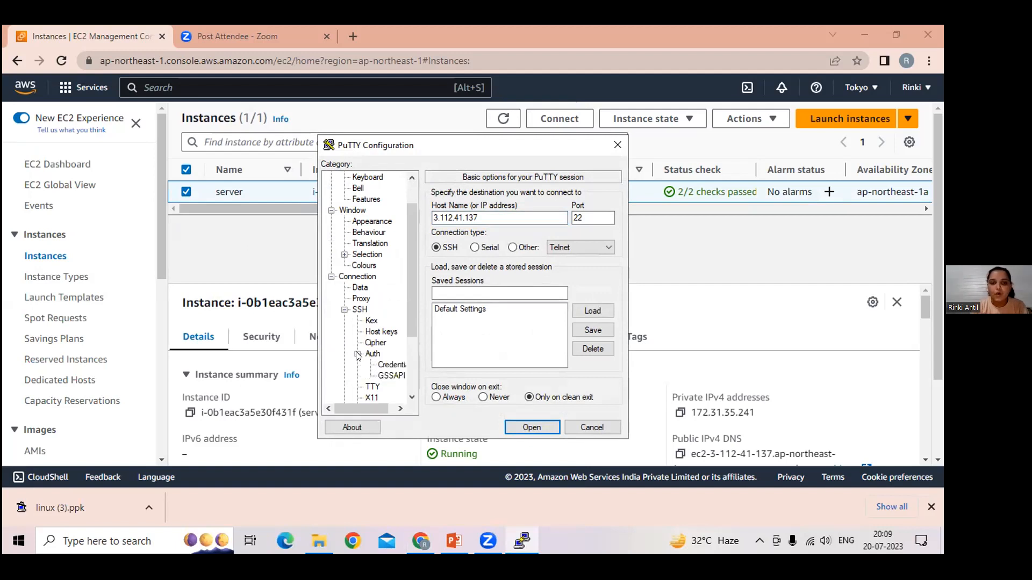
click(380, 364)
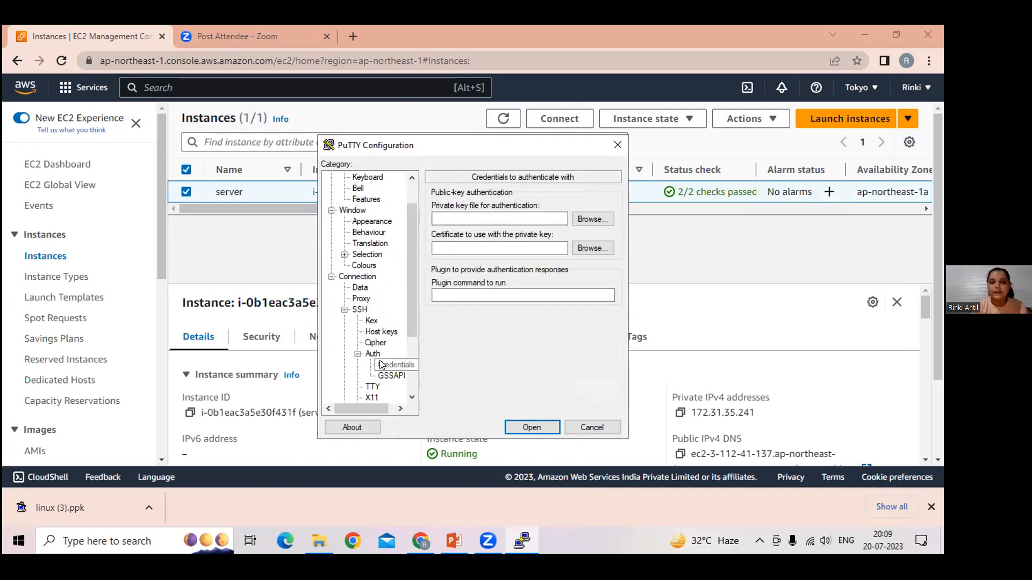
click(581, 217)
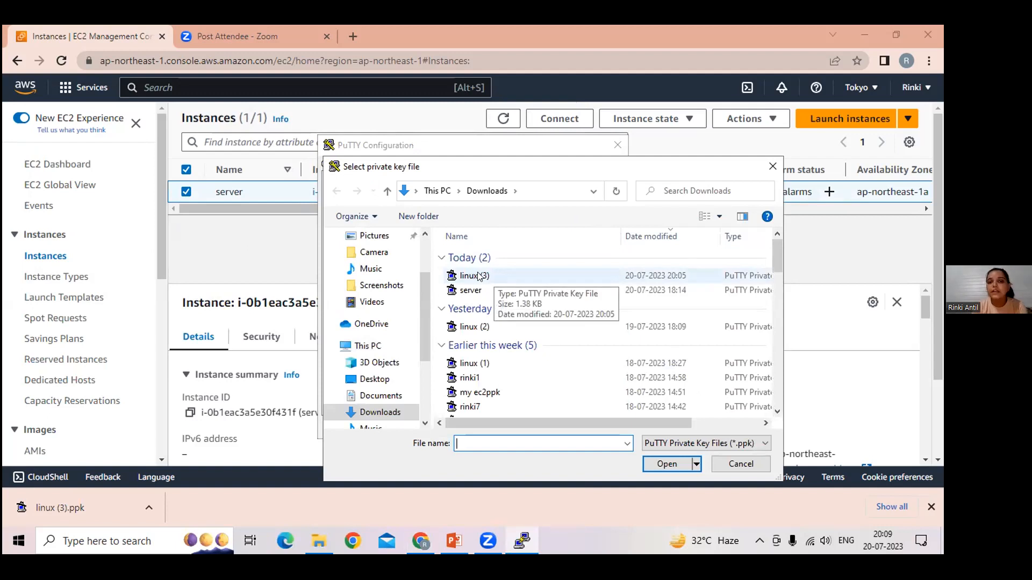
click(480, 277)
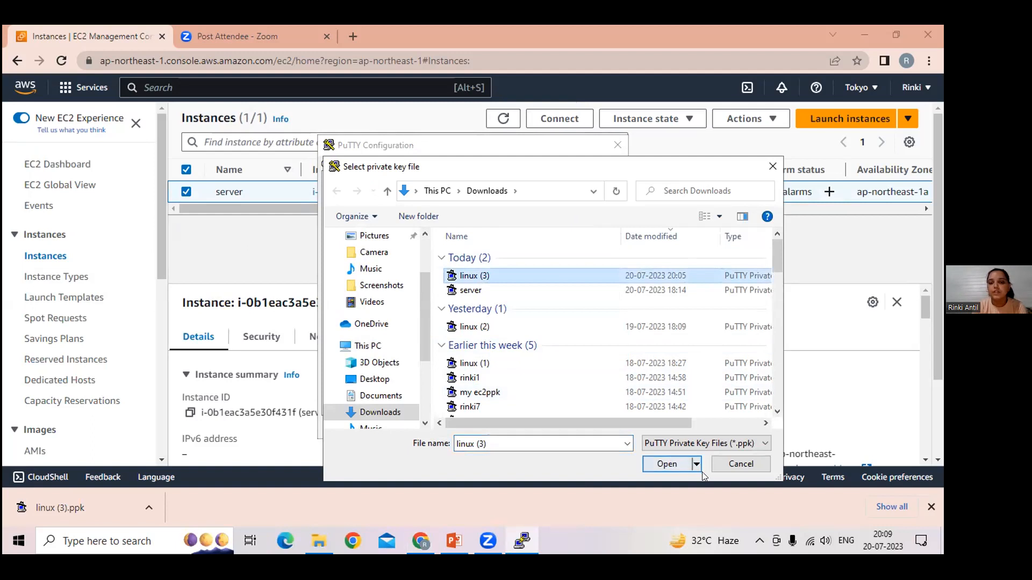
click(667, 463)
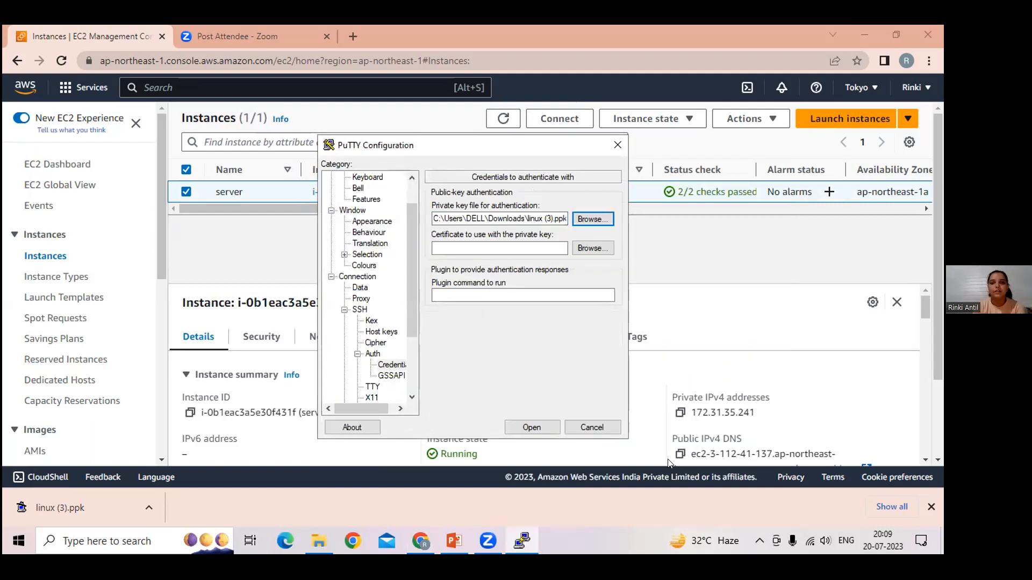
Step: Open the SSH session to 3.112.41.137, accept the server's host key and log in as ec2-user
click(542, 427)
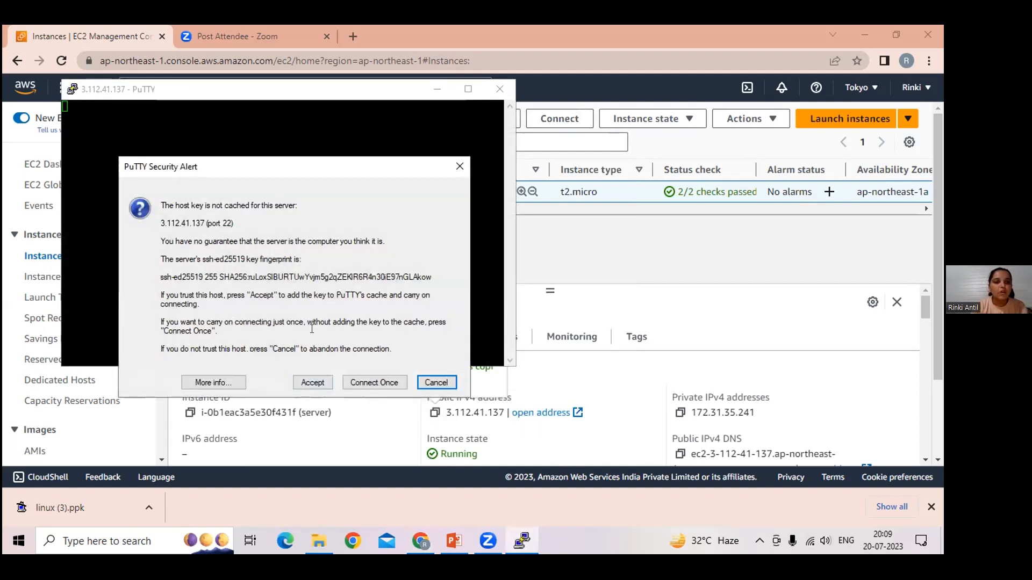
click(311, 382)
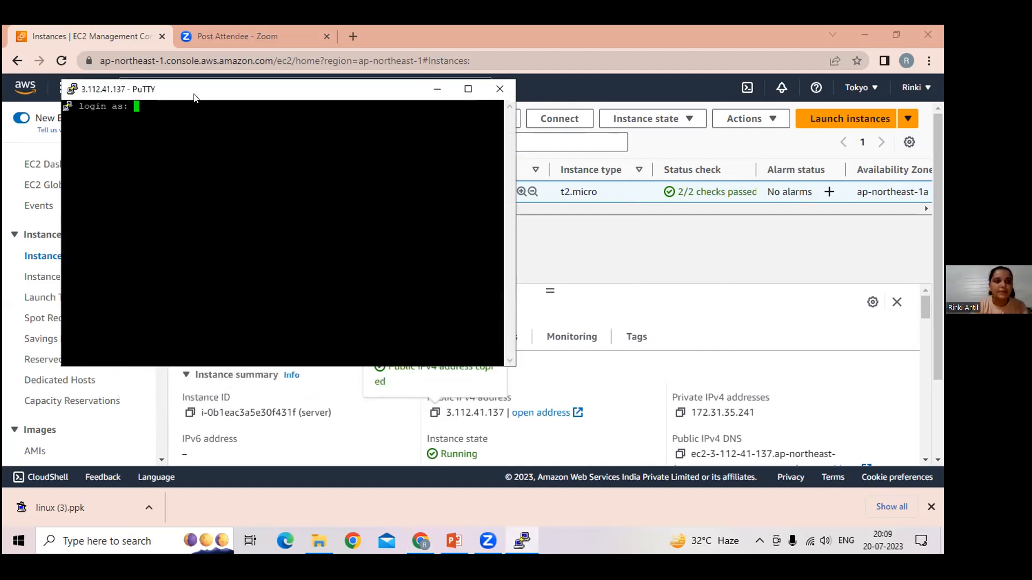
text(e)
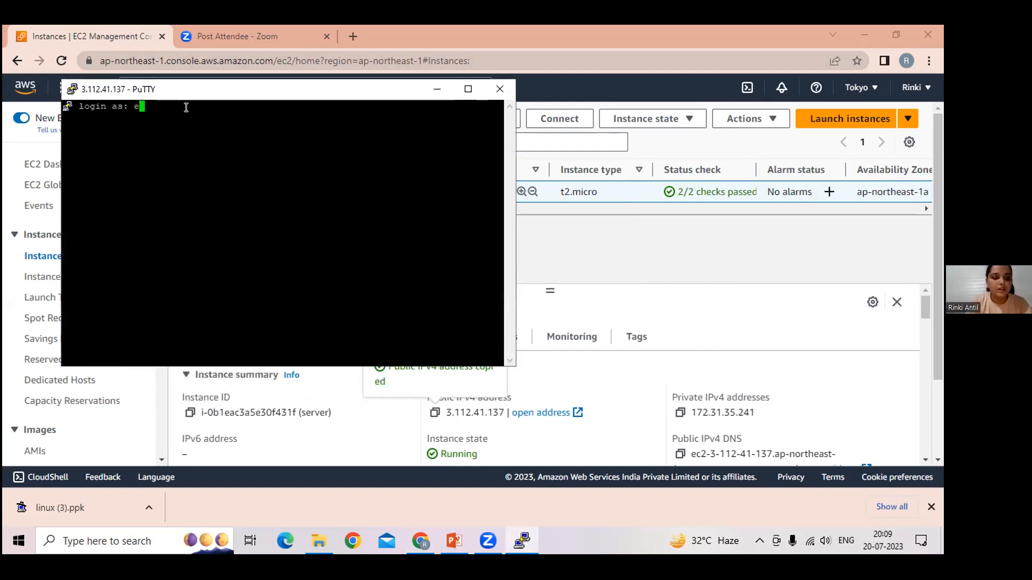
text(c2-user)
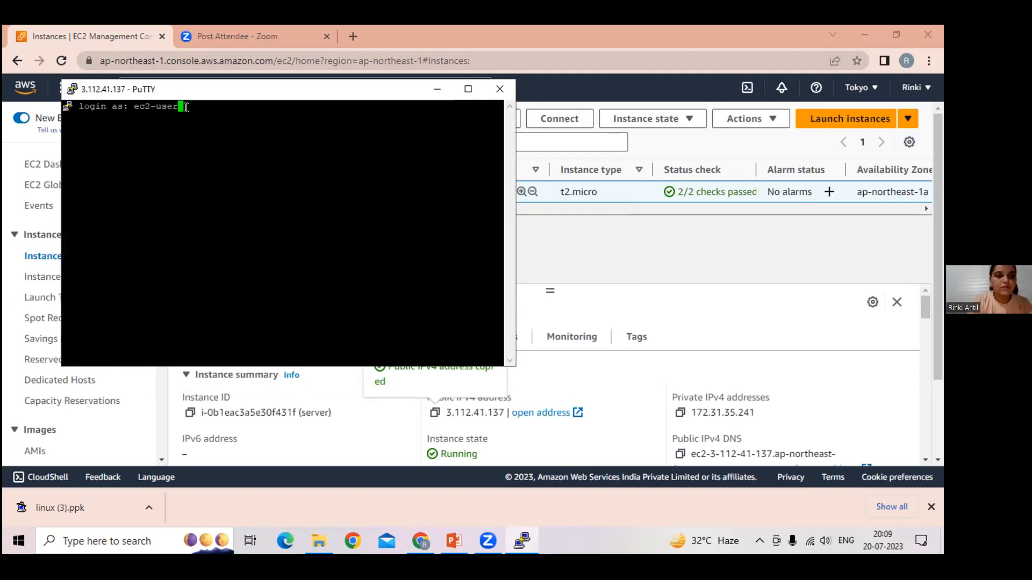
key(Return)
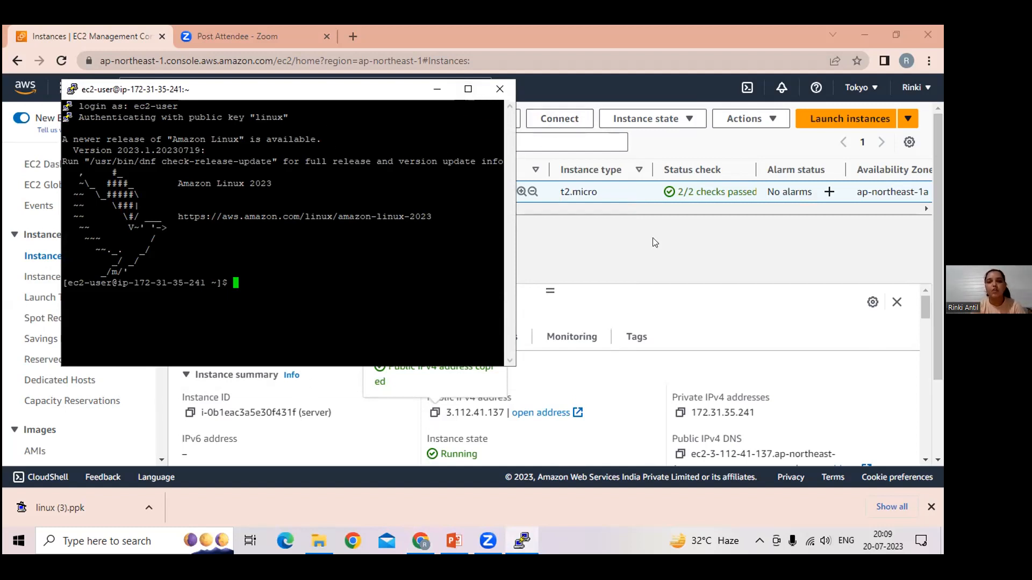
Step: Switch to the "hackveda ppt 1" presentation in PowerPoint and go to slide 9
click(454, 540)
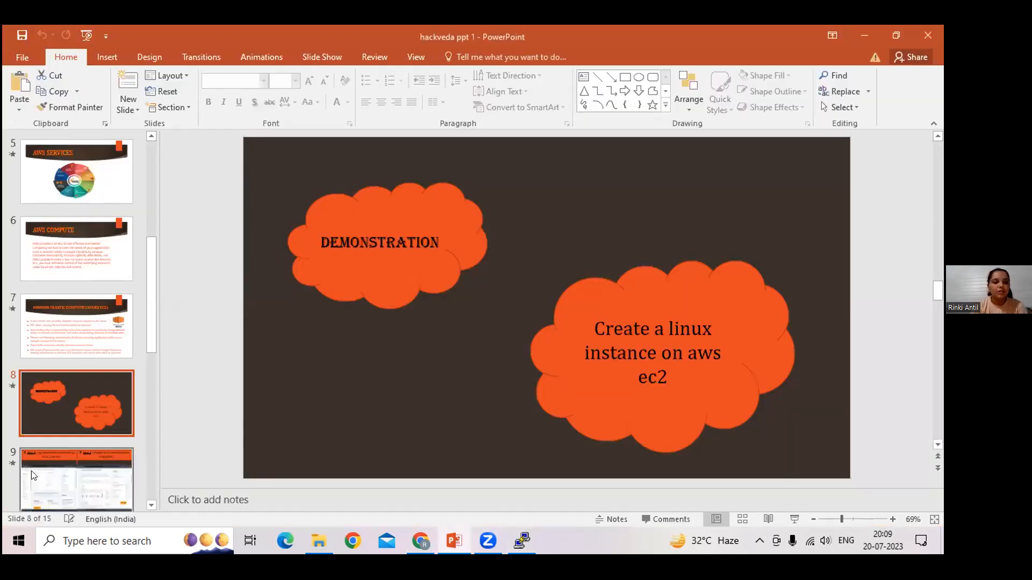
scroll(32, 473, down, 3)
click(61, 262)
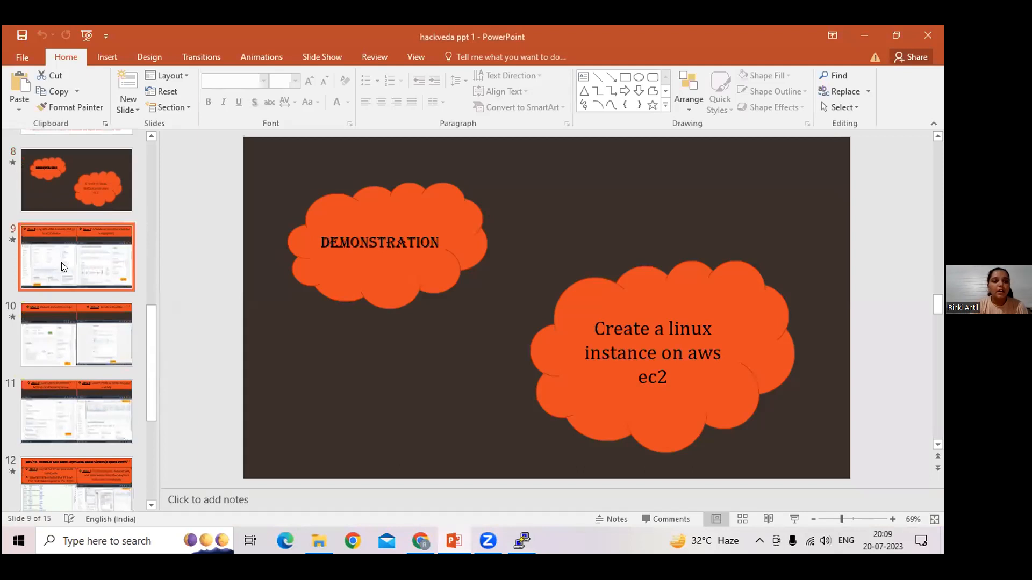
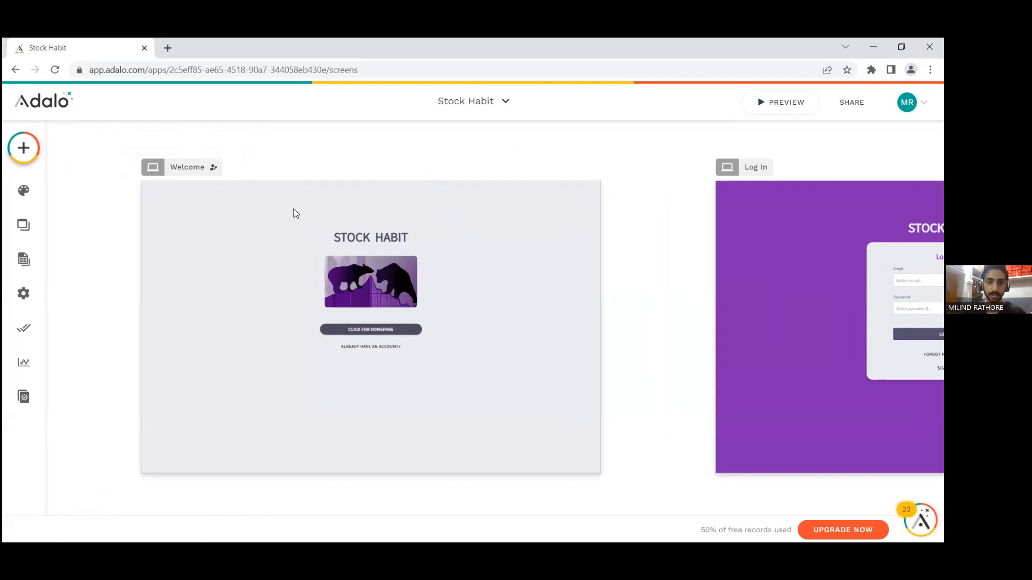
Step: Examine the Stock Habit app's Welcome screen, including its homepage button and existing-account link, and glance over the neighbouring screens
scroll(383, 331, up, 5)
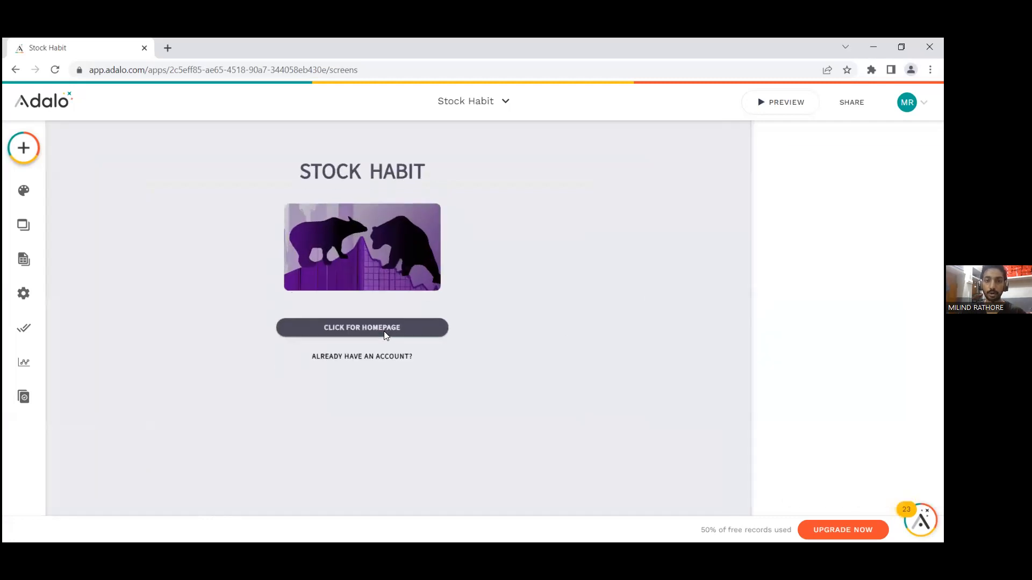
scroll(397, 328, down, 6)
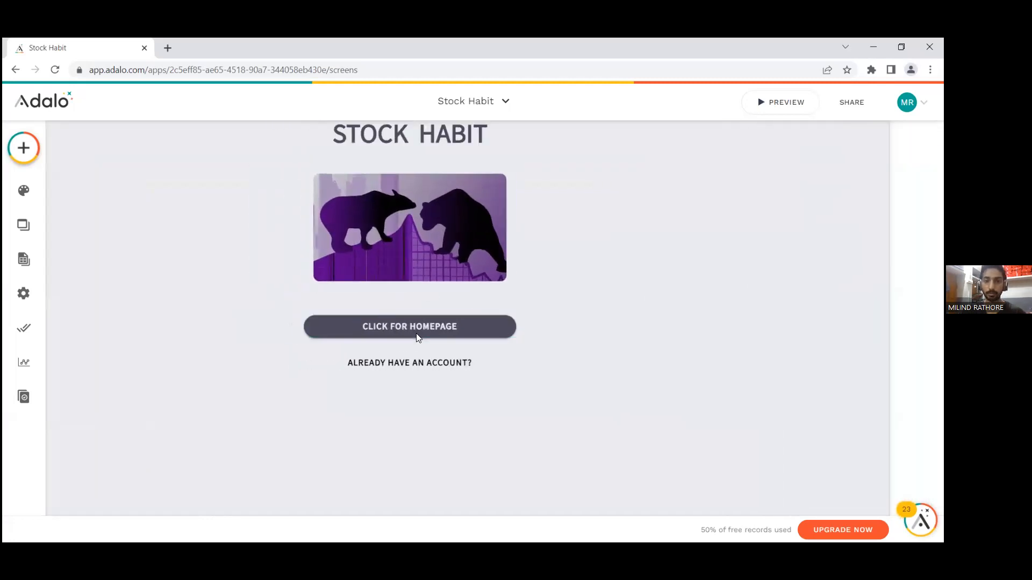
scroll(580, 302, right, 15)
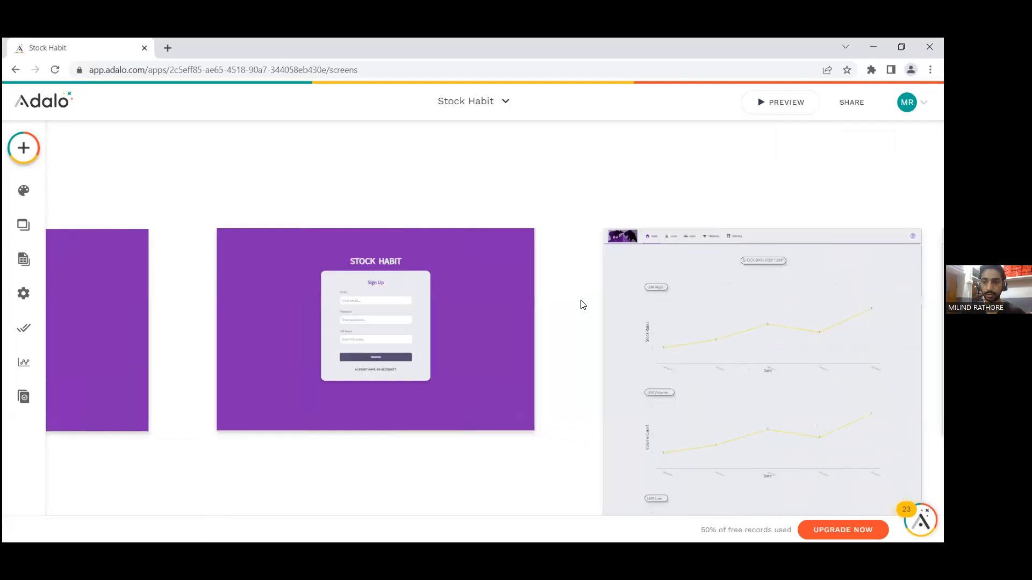
scroll(471, 293, up, 5)
scroll(471, 293, down, 6)
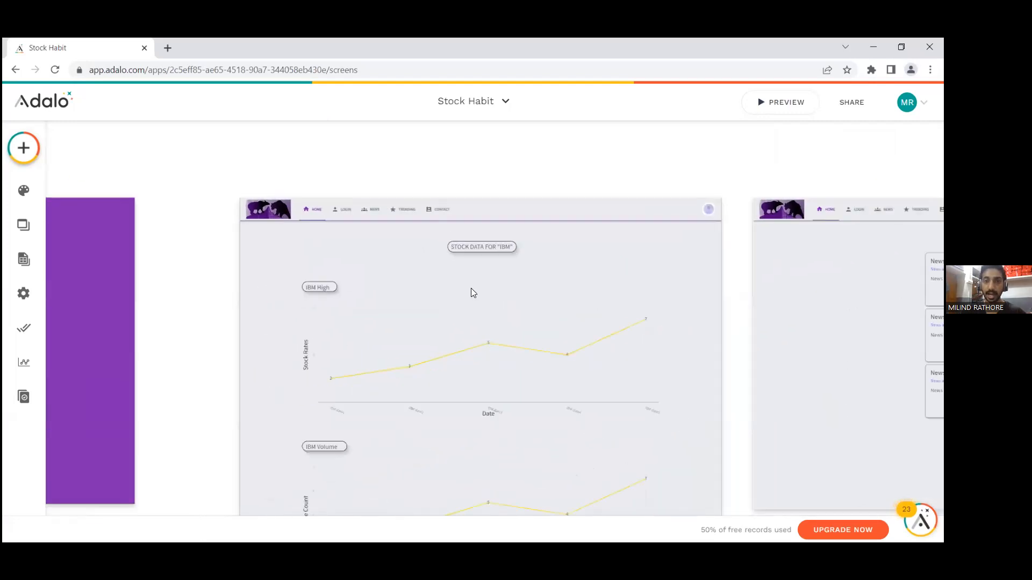
scroll(470, 293, left, 7)
scroll(471, 293, left, 5)
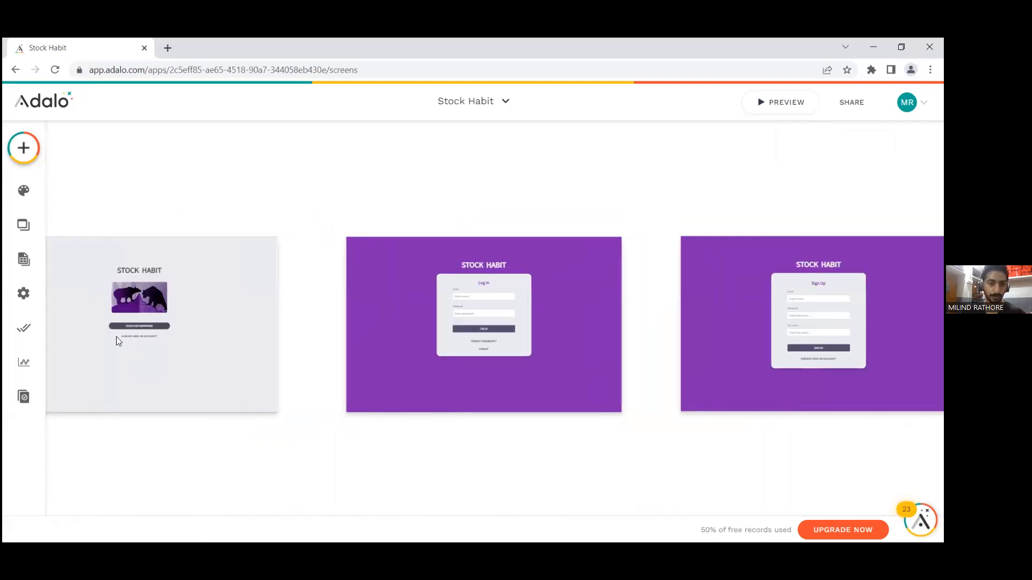
scroll(143, 339, up, 3)
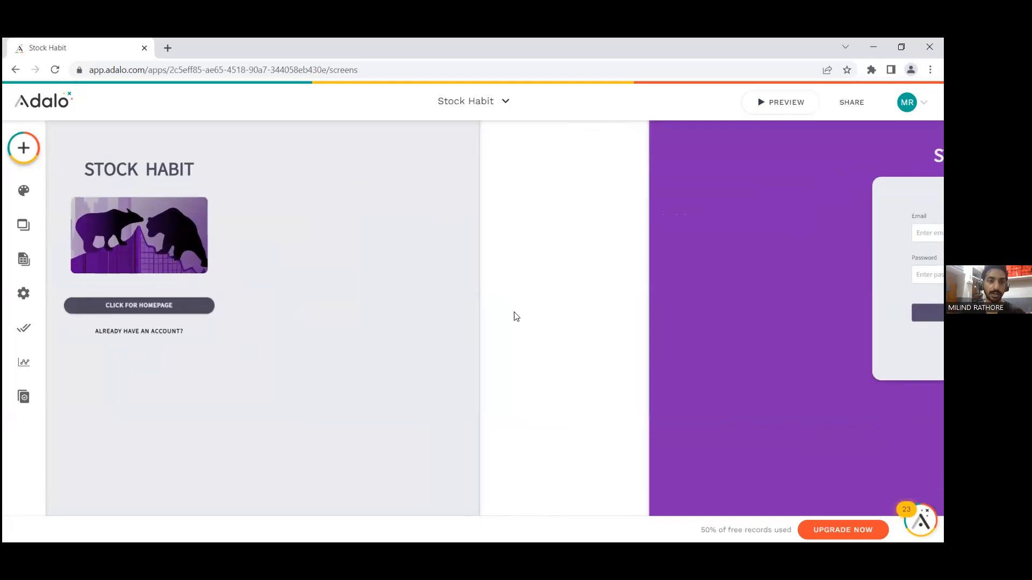
Step: Examine the Log In and Sign Up screens of the Stock Habit app, including their input fields, buttons and links
scroll(520, 315, right, 10)
scroll(520, 315, down, 3)
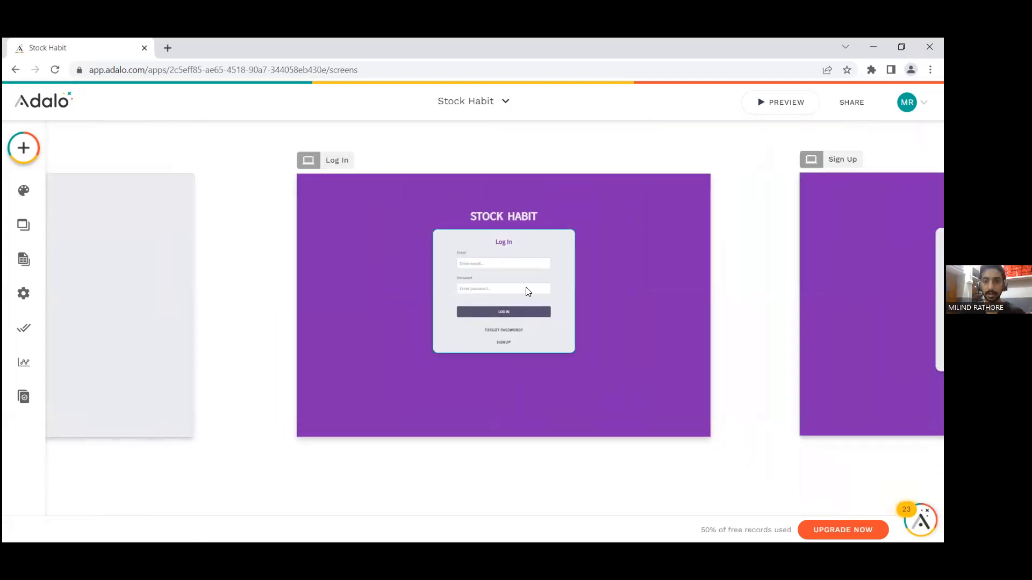
scroll(520, 311, right, 3)
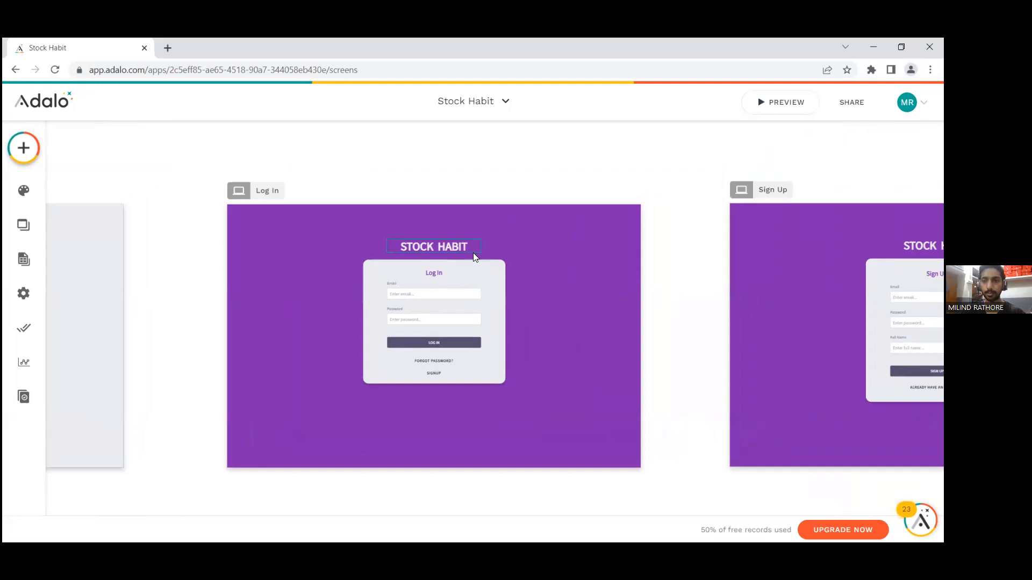
scroll(437, 363, up, 5)
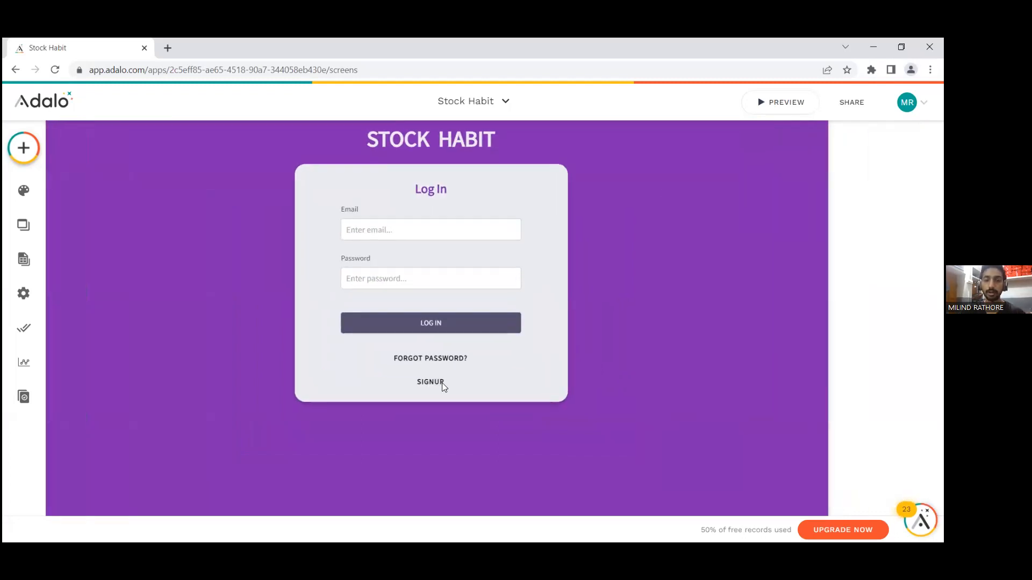
scroll(464, 355, down, 4)
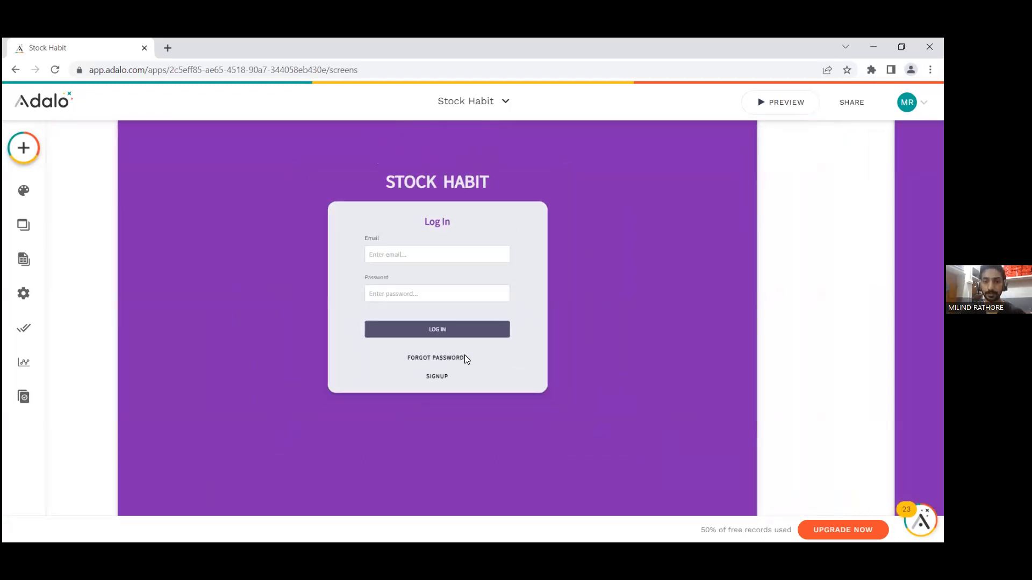
scroll(550, 295, right, 3)
scroll(552, 295, right, 5)
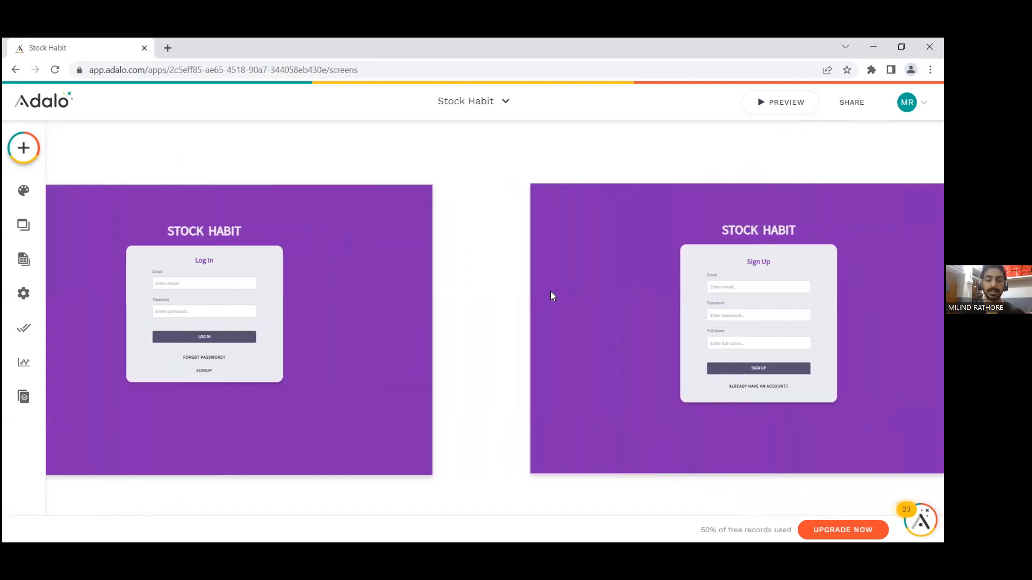
scroll(544, 291, right, 2)
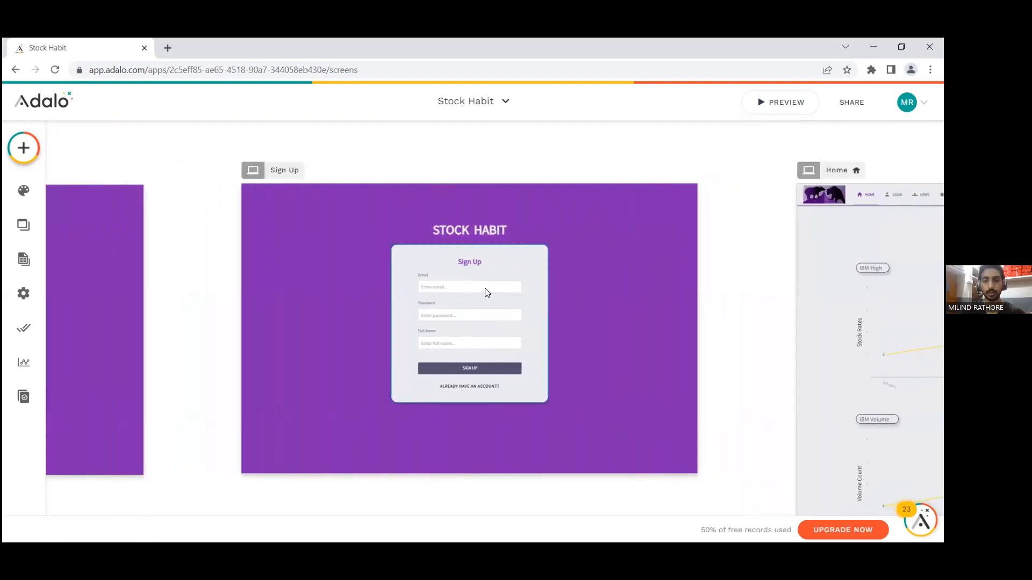
scroll(485, 287, up, 2)
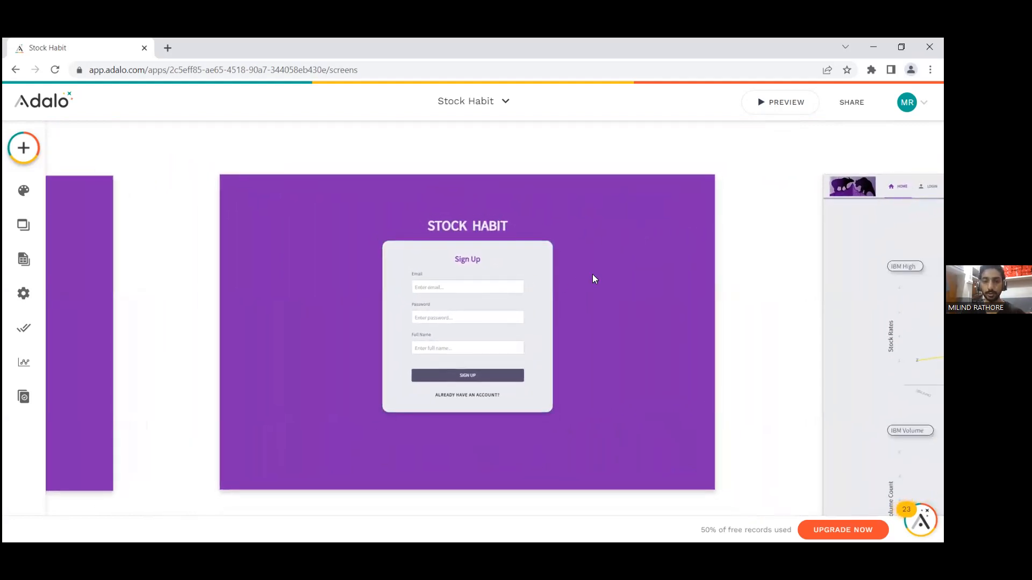
scroll(592, 275, up, 2)
scroll(493, 292, down, 1)
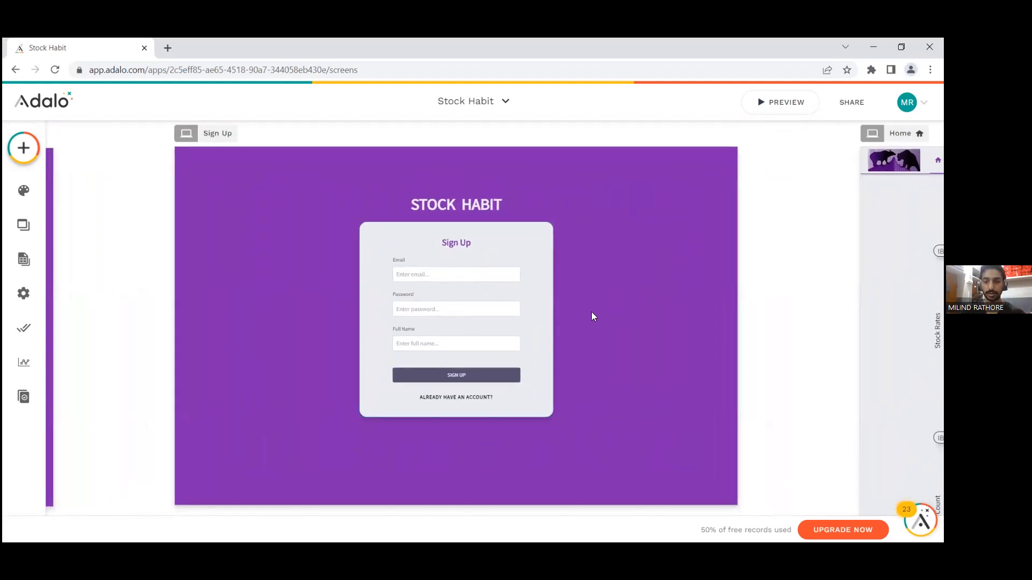
scroll(591, 317, down, 2)
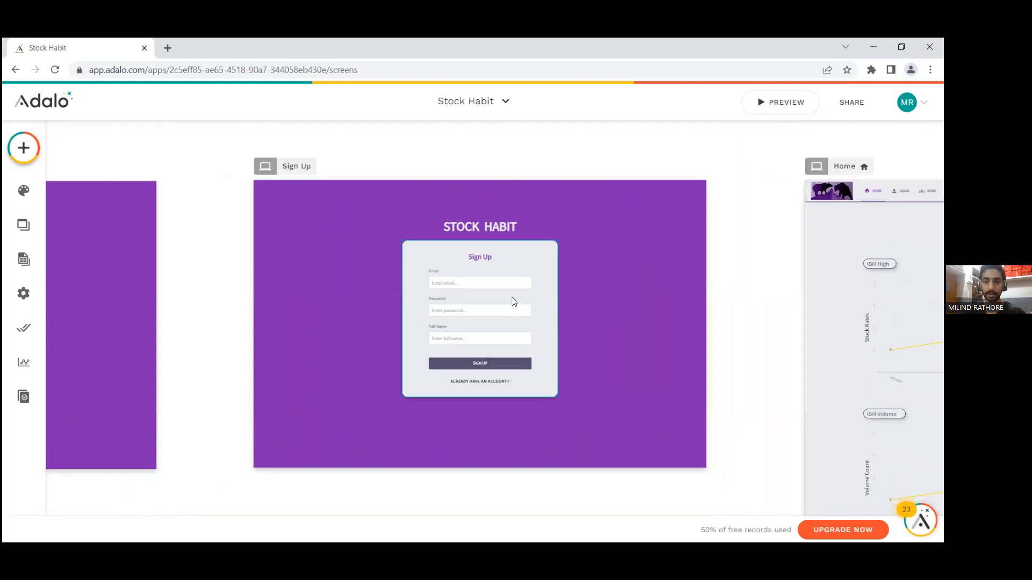
Step: Open the records of the Users database collection, examine all of their columns through Updated, and close the records
click(23, 259)
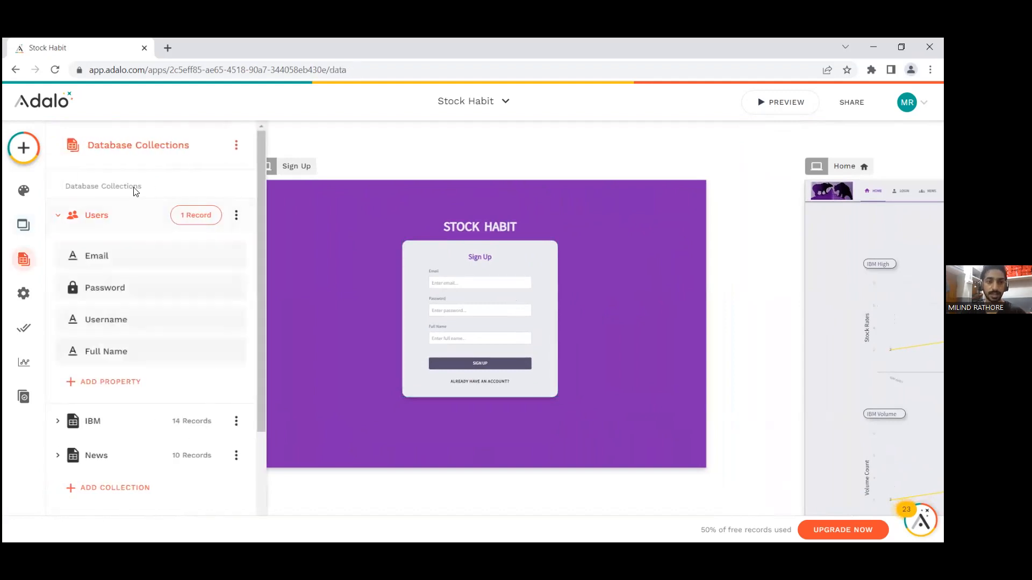
click(73, 220)
click(92, 215)
click(196, 216)
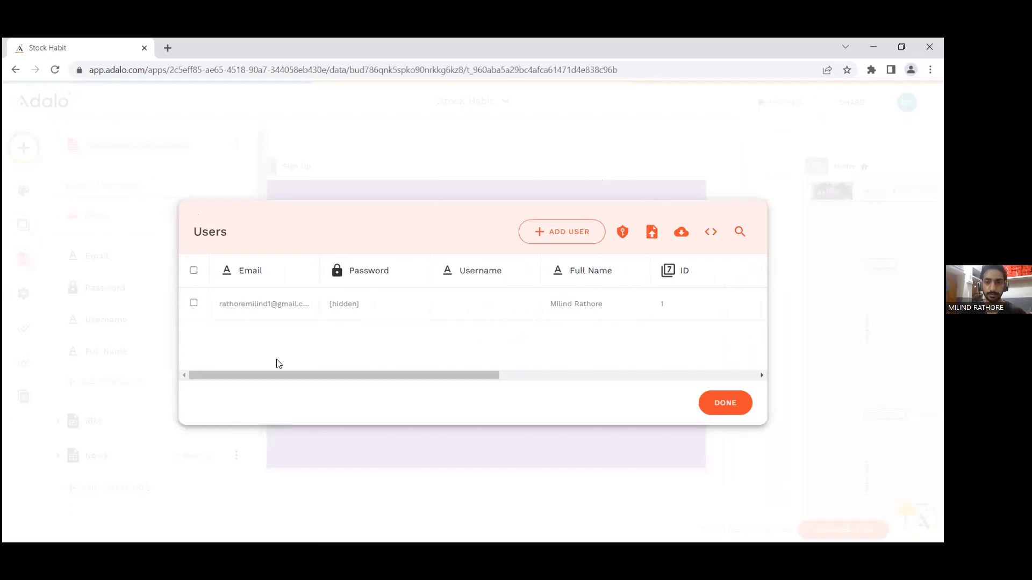
click(467, 157)
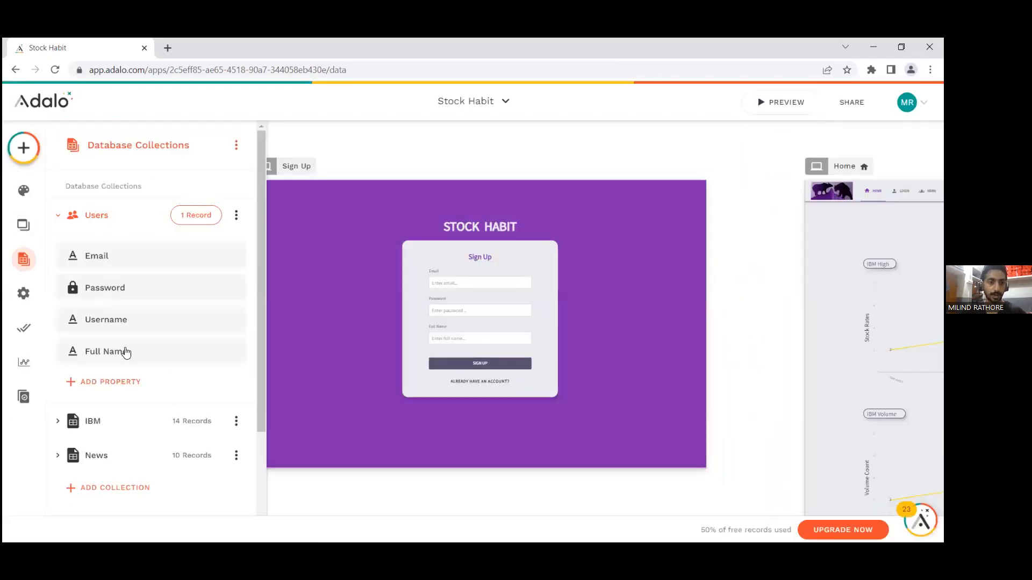
click(181, 220)
drag(349, 372, 316, 355)
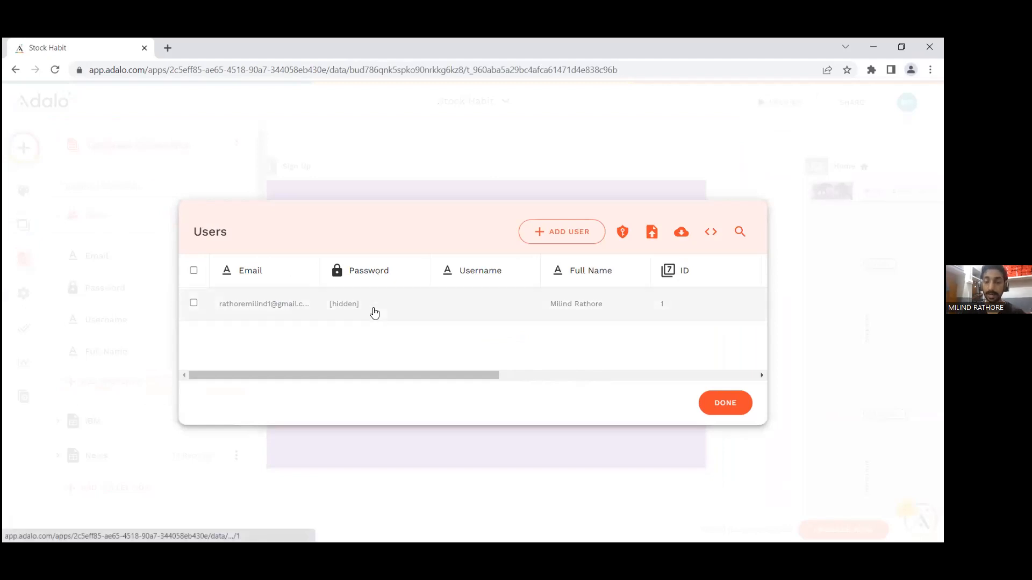
mouse_move(360, 374)
mouse_down()
mouse_move(388, 374)
mouse_move(352, 382)
mouse_up()
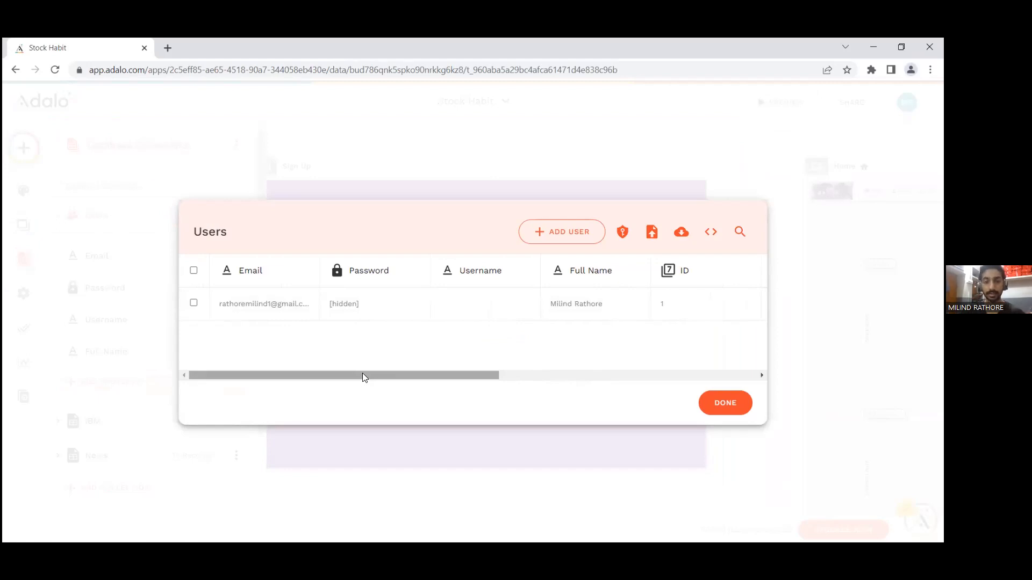
scroll(362, 376, right, 3)
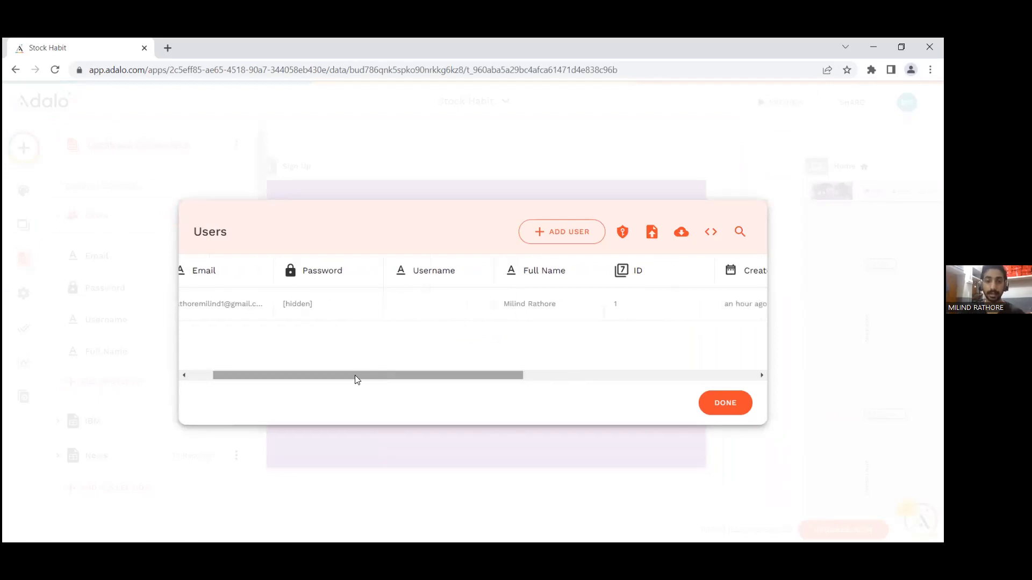
drag(364, 377, 500, 376)
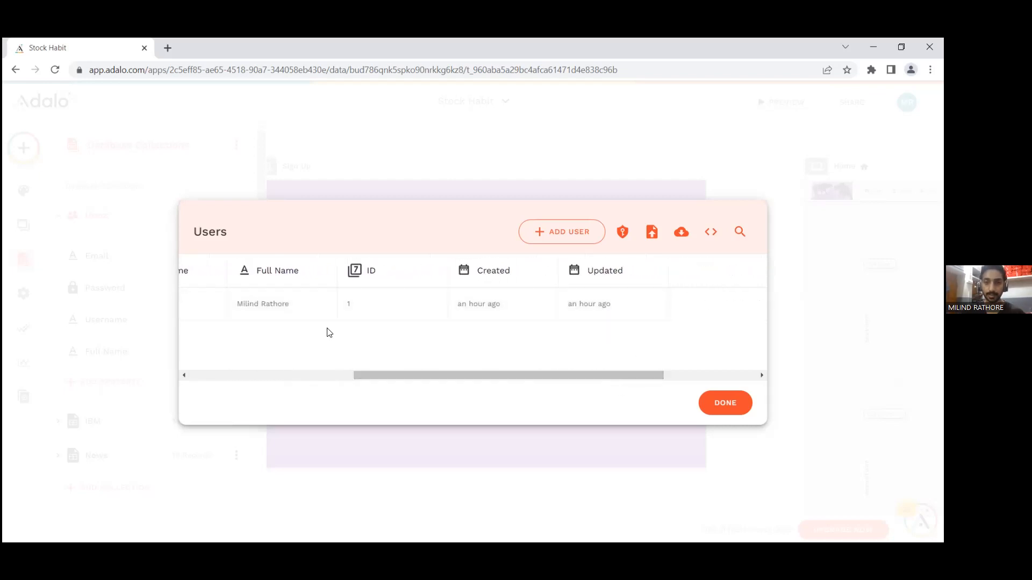
click(728, 401)
Step: Examine the Home screen's navigation bar with its Home, Login, News, Trending and Contact entries, along with the IBM stock charts below
scroll(731, 312, right, 7)
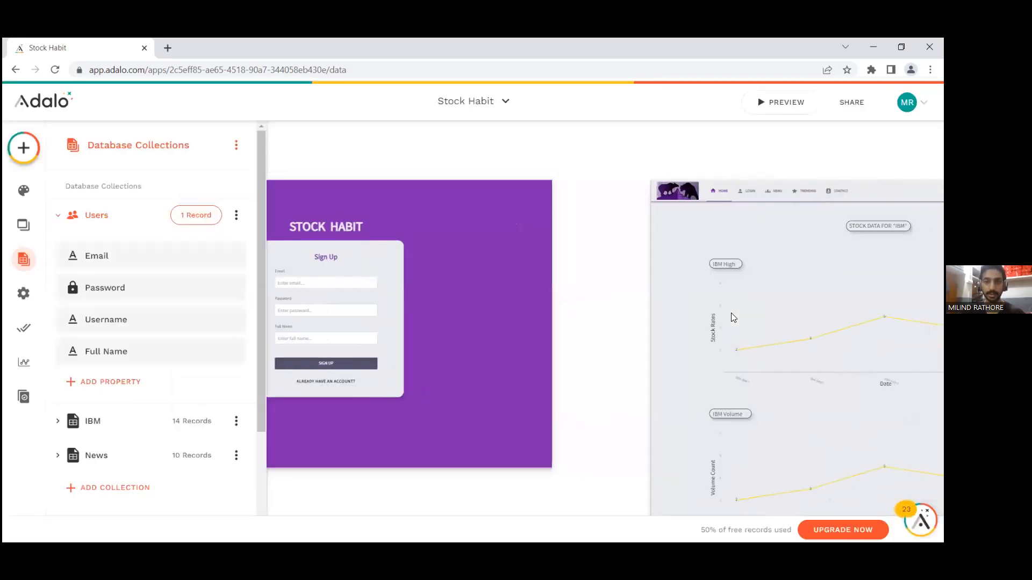
scroll(584, 285, left, 3)
scroll(585, 286, right, 5)
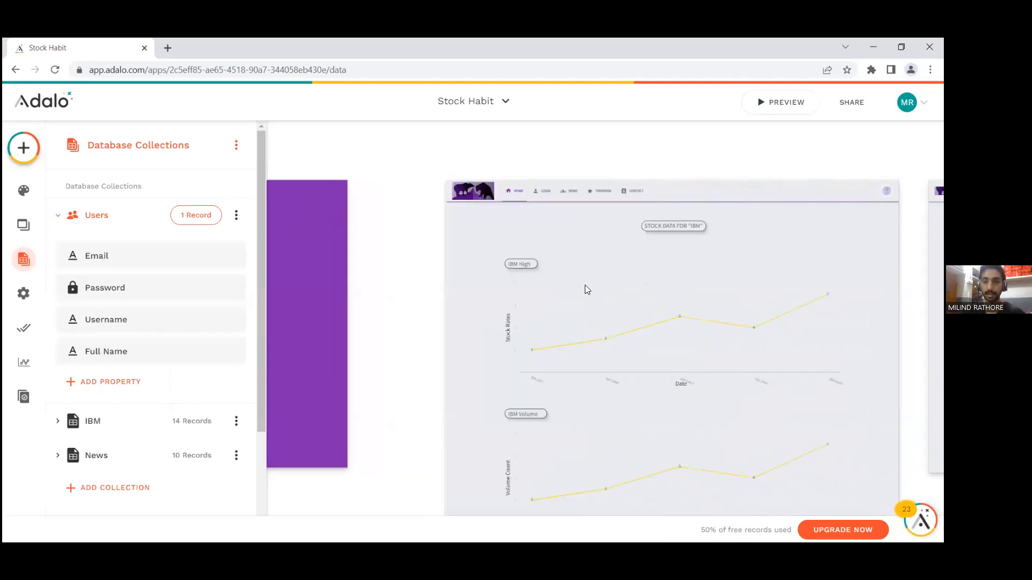
scroll(586, 286, up, 2)
scroll(585, 285, down, 2)
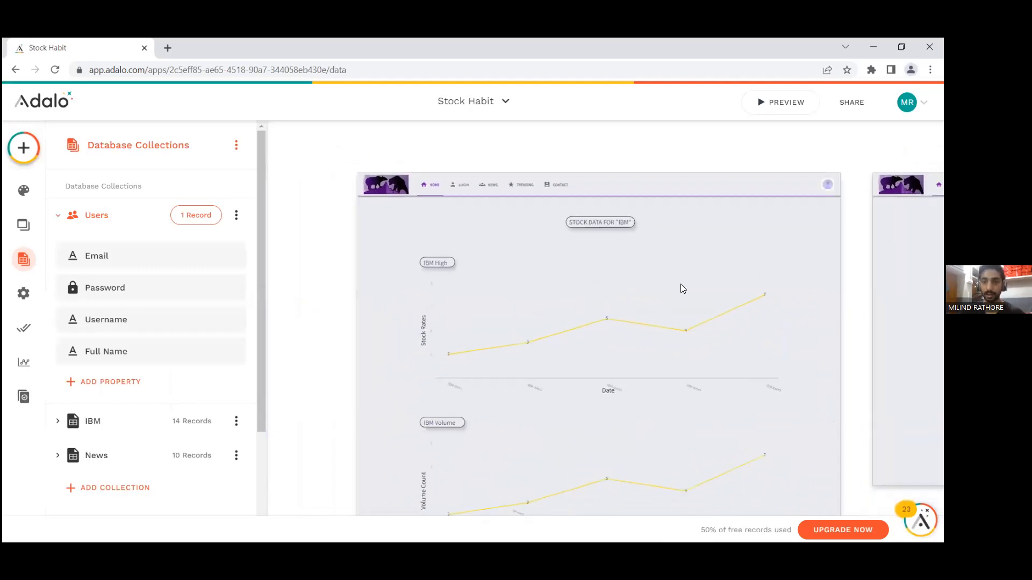
scroll(617, 284, right, 3)
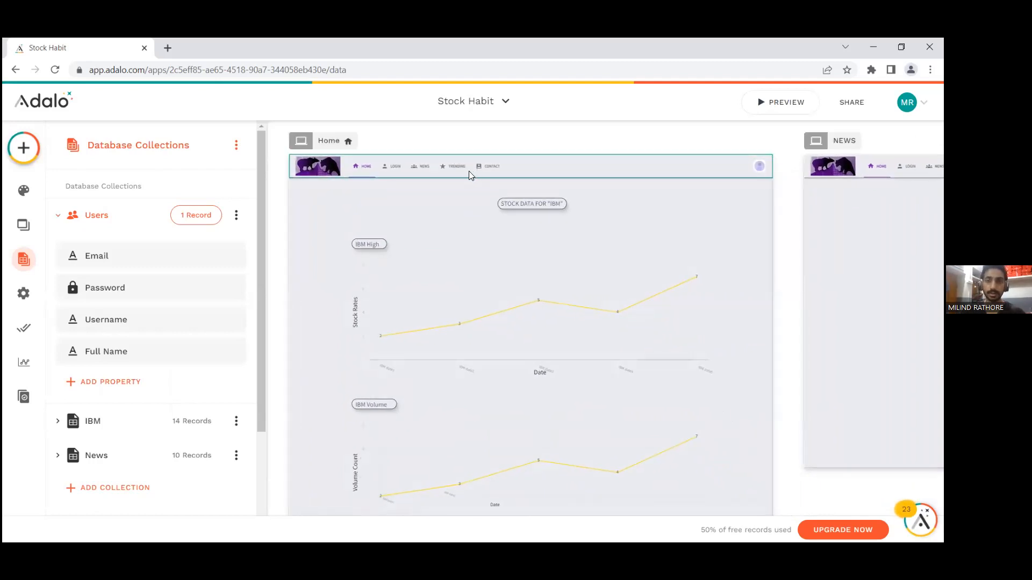
scroll(446, 166, up, 3)
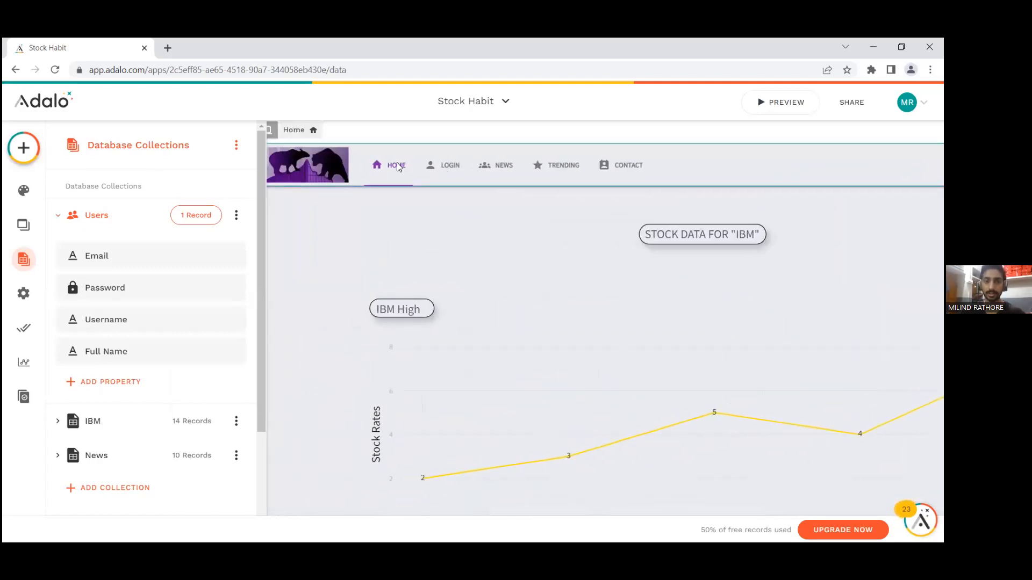
scroll(484, 182, up, 1)
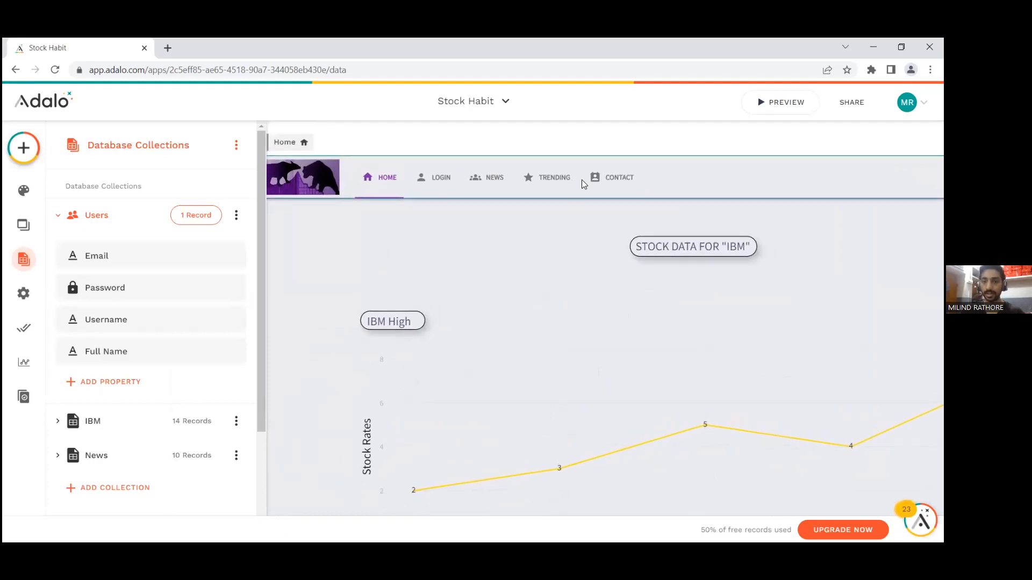
scroll(633, 183, down, 3)
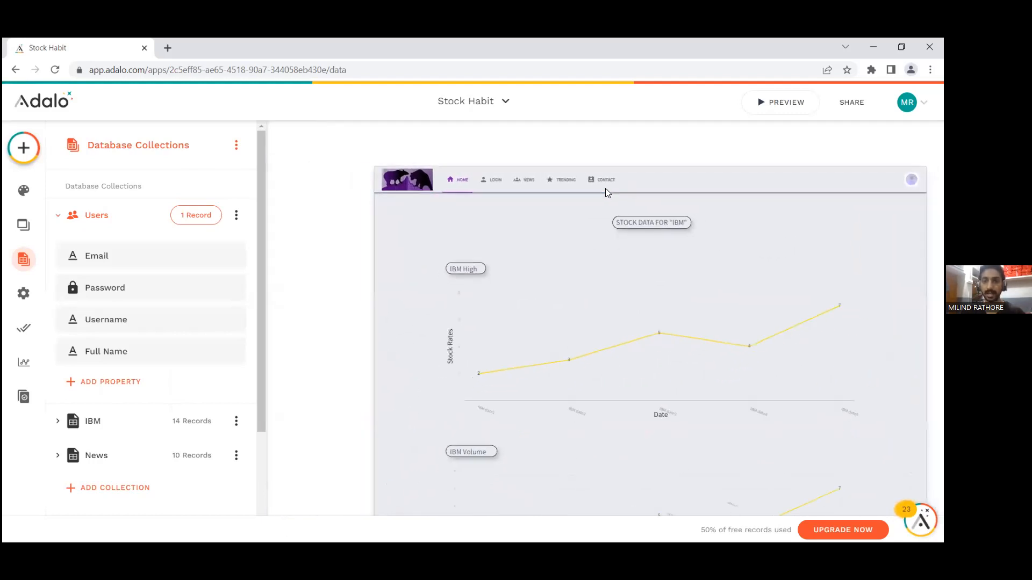
scroll(570, 184, up, 3)
scroll(562, 185, down, 2)
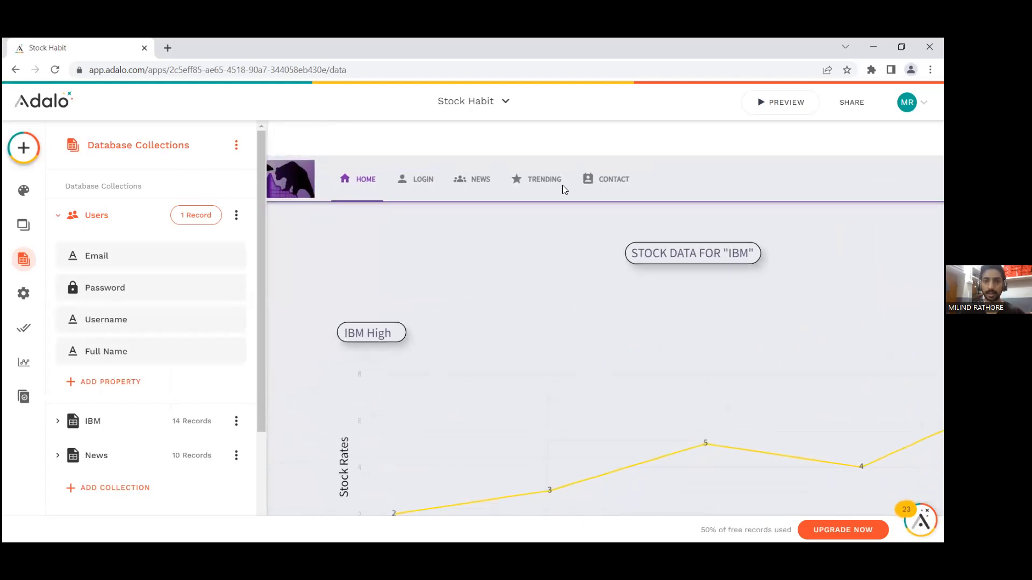
scroll(604, 171, down, 2)
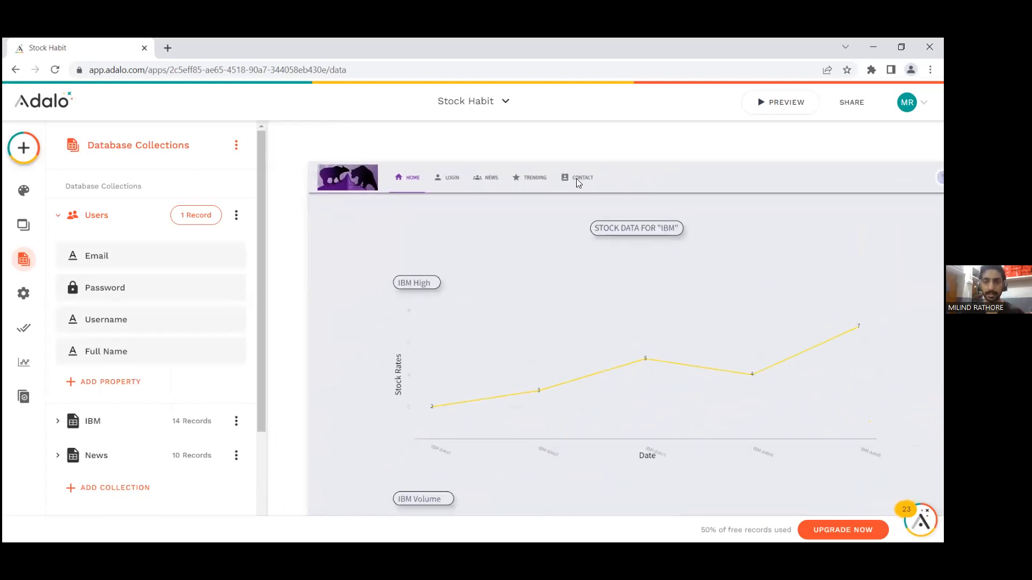
scroll(408, 180, up, 1)
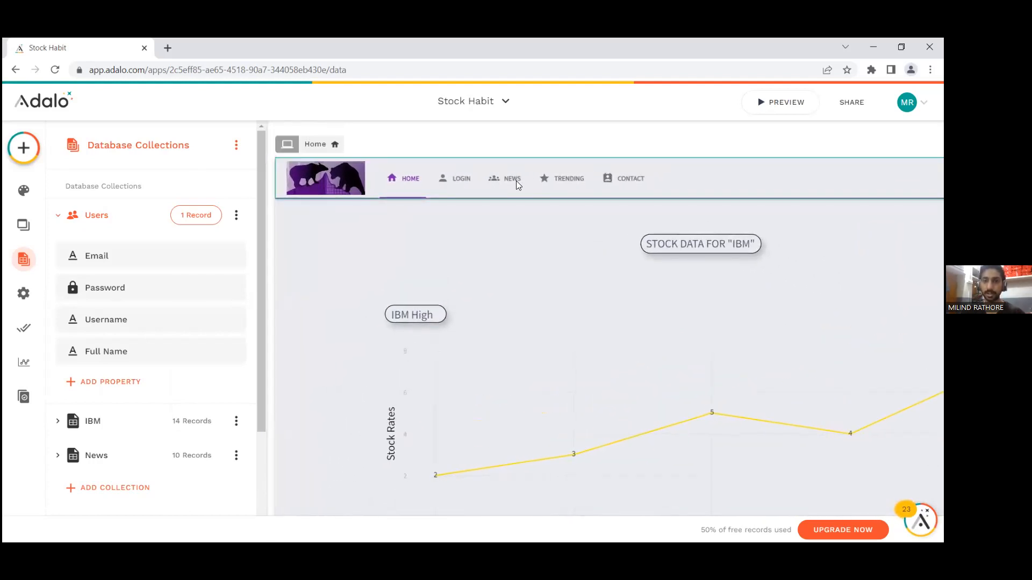
scroll(519, 180, up, 1)
scroll(532, 186, down, 2)
Step: Select the IBM-High chart group on the Home screen to show its component setup
scroll(540, 191, down, 2)
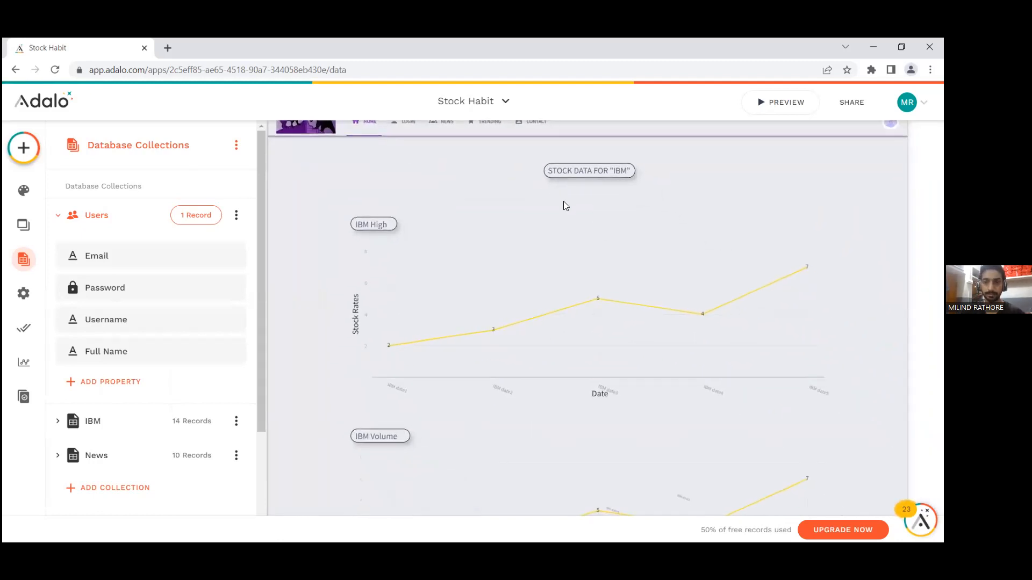
scroll(565, 201, down, 1)
scroll(568, 203, down, 1)
scroll(590, 229, right, 1)
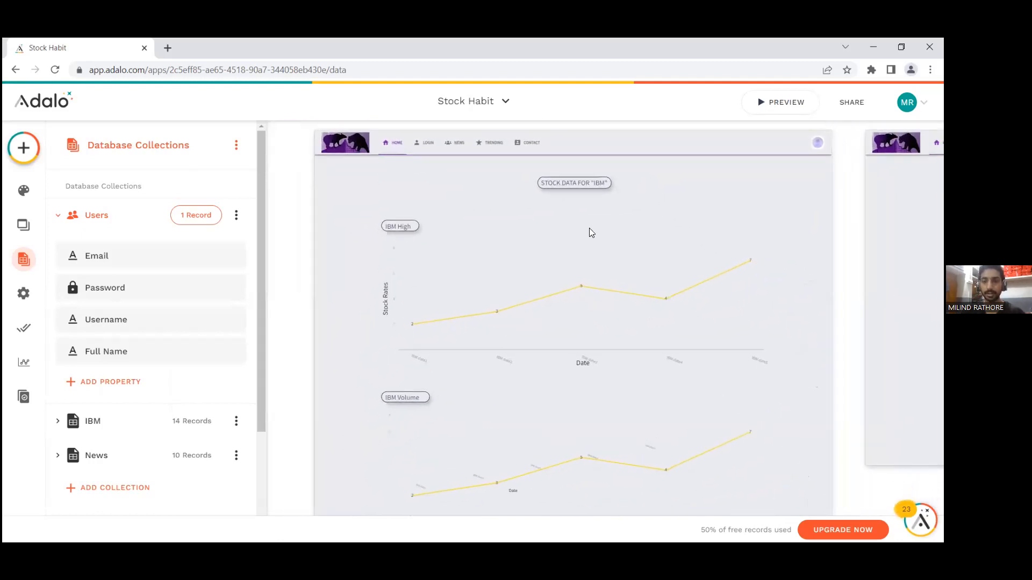
click(526, 313)
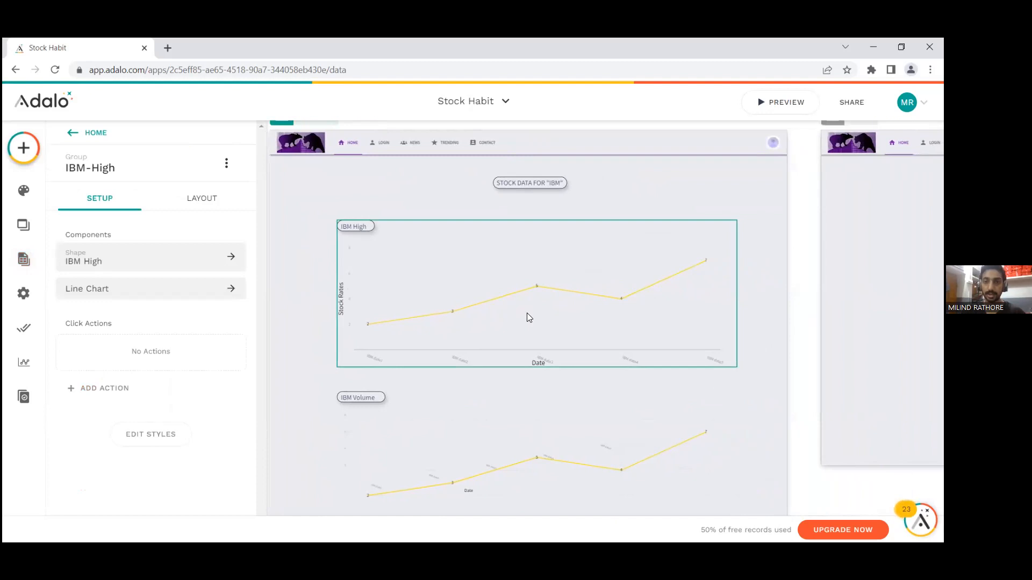
Step: Deselect the IBM-High chart group and examine the stock data heading and IBM charts on the Home screen
click(526, 313)
click(297, 266)
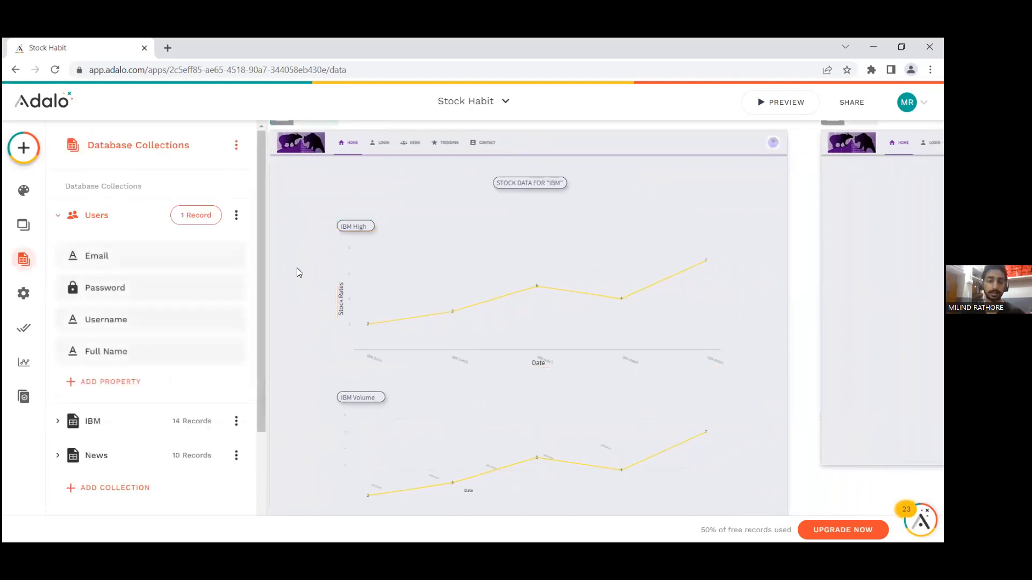
scroll(297, 268, down, 2)
scroll(298, 268, up, 1)
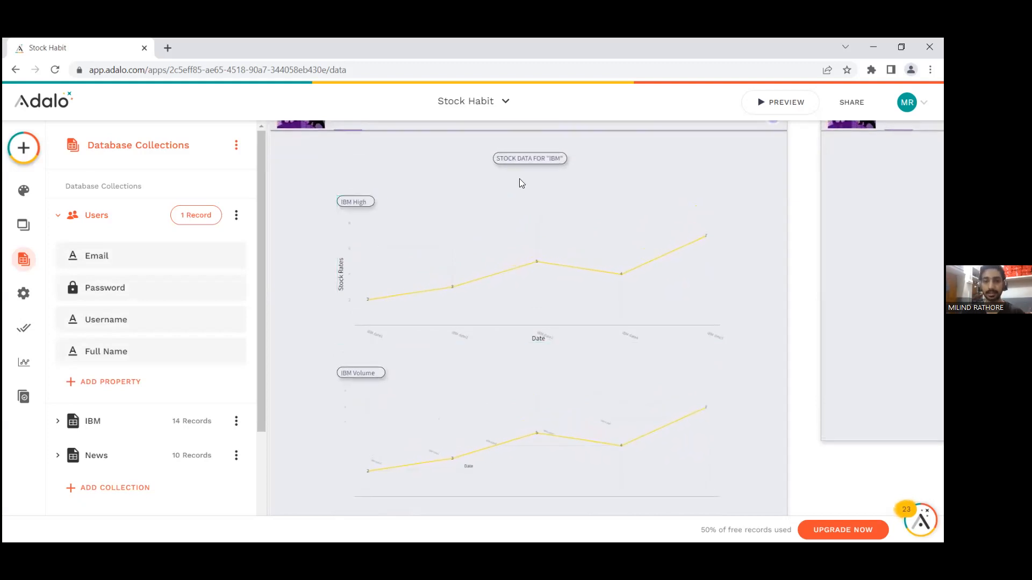
scroll(574, 164, up, 2)
scroll(580, 186, up, 1)
scroll(584, 200, down, 2)
scroll(583, 200, down, 1)
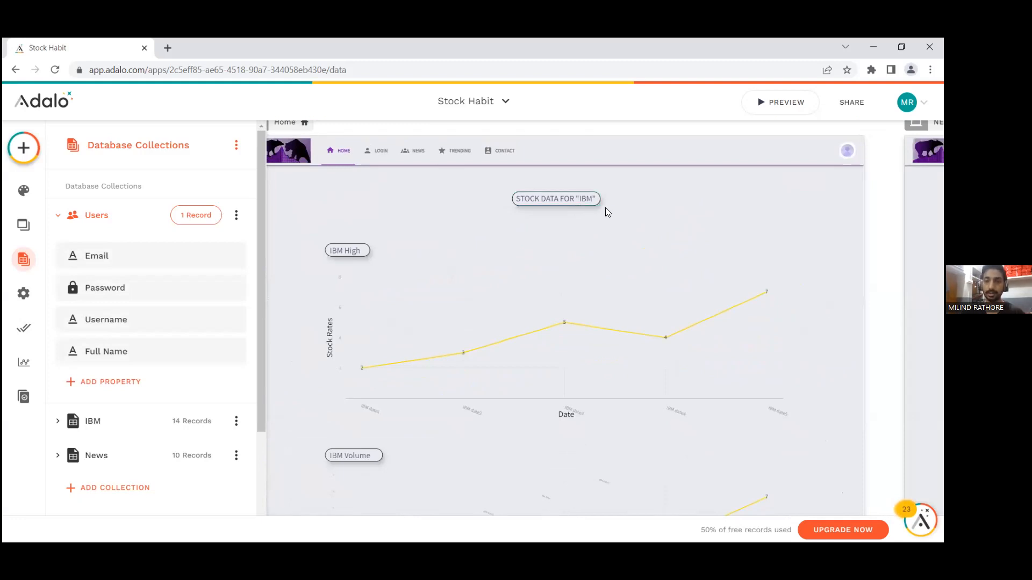
Step: Open the records of the IBM database collection, examine the columns from High through Opening, and close the records
click(62, 219)
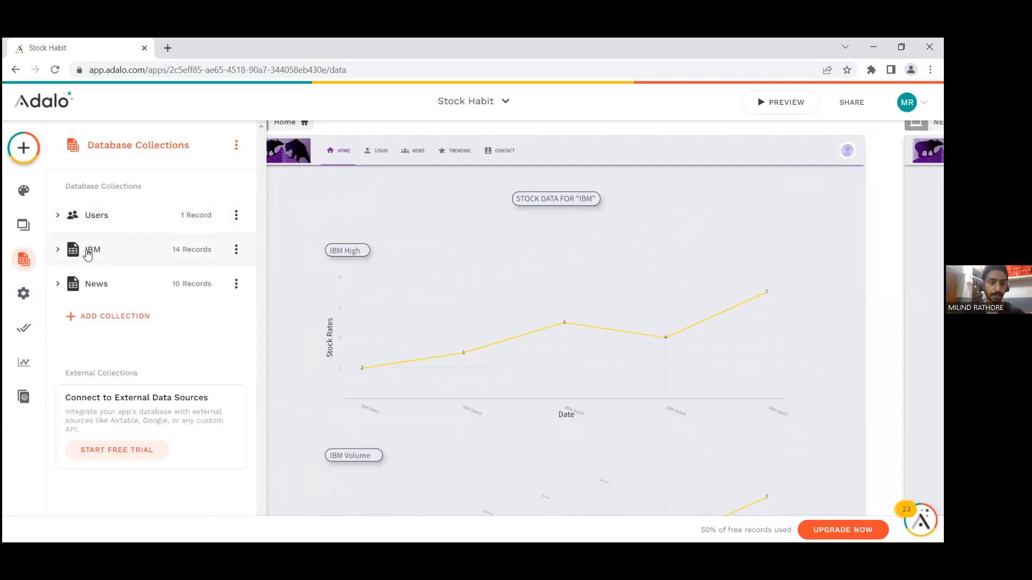
click(87, 254)
scroll(113, 216, down, 1)
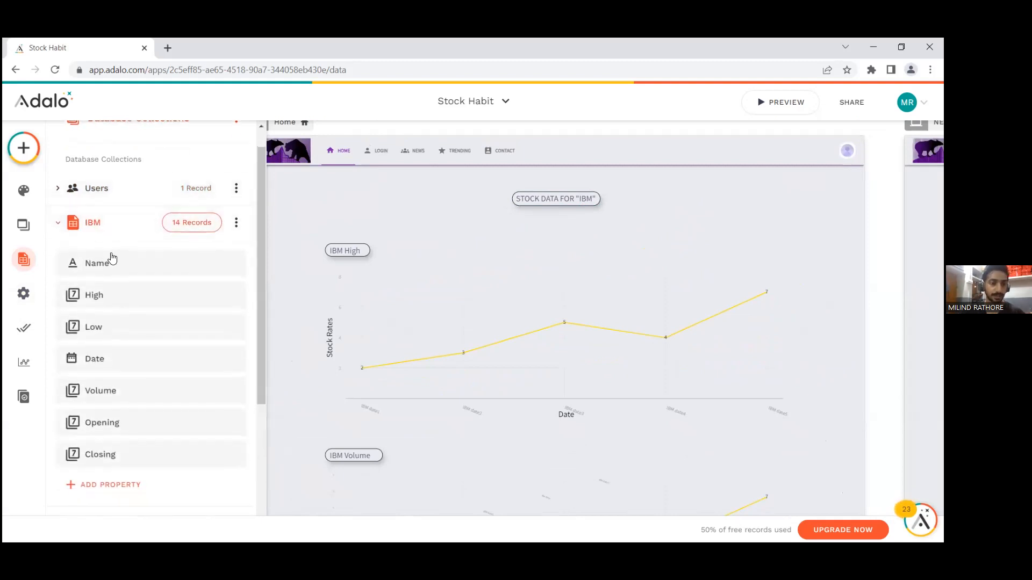
click(195, 222)
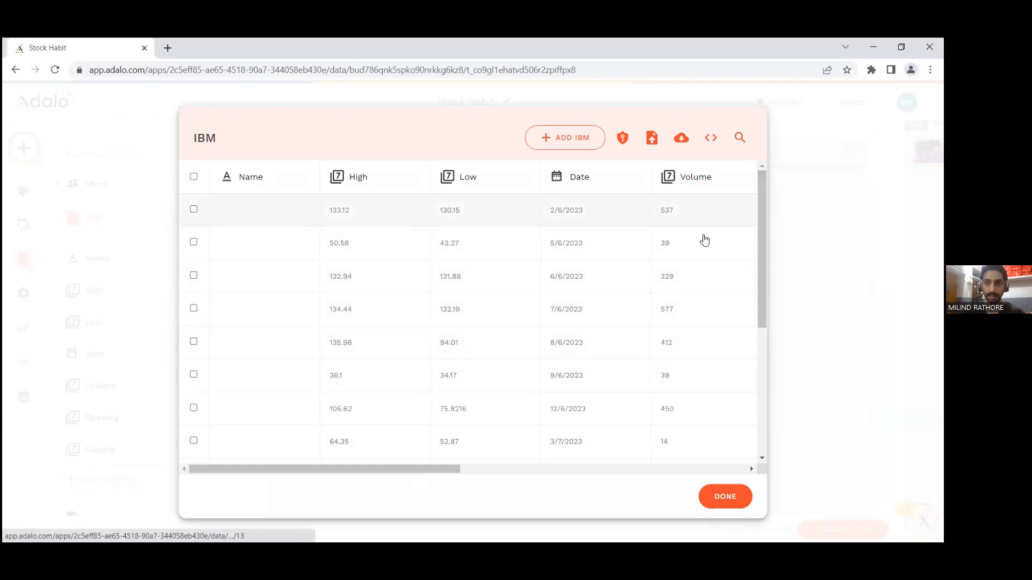
drag(371, 469, 318, 473)
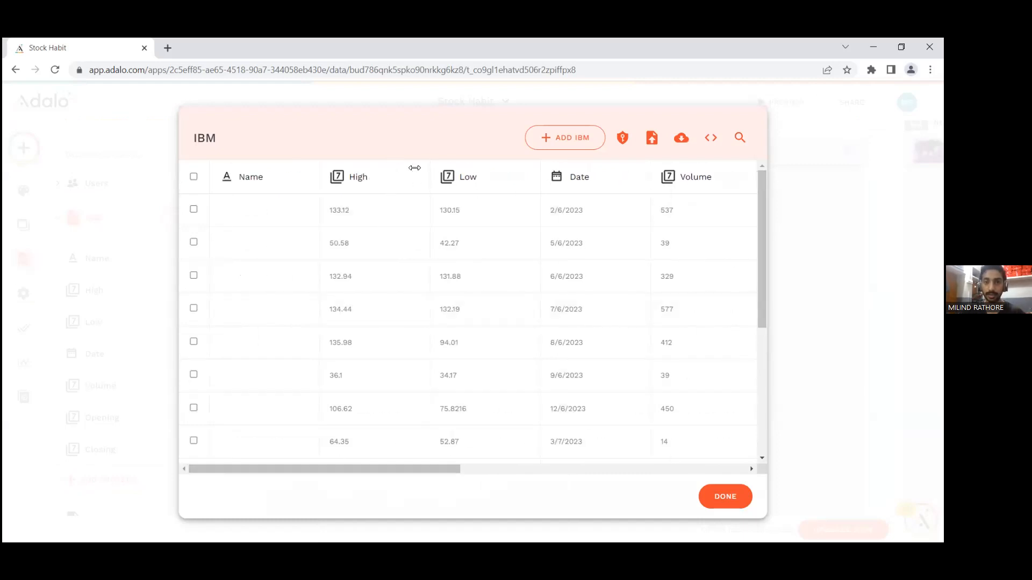
drag(392, 467, 446, 472)
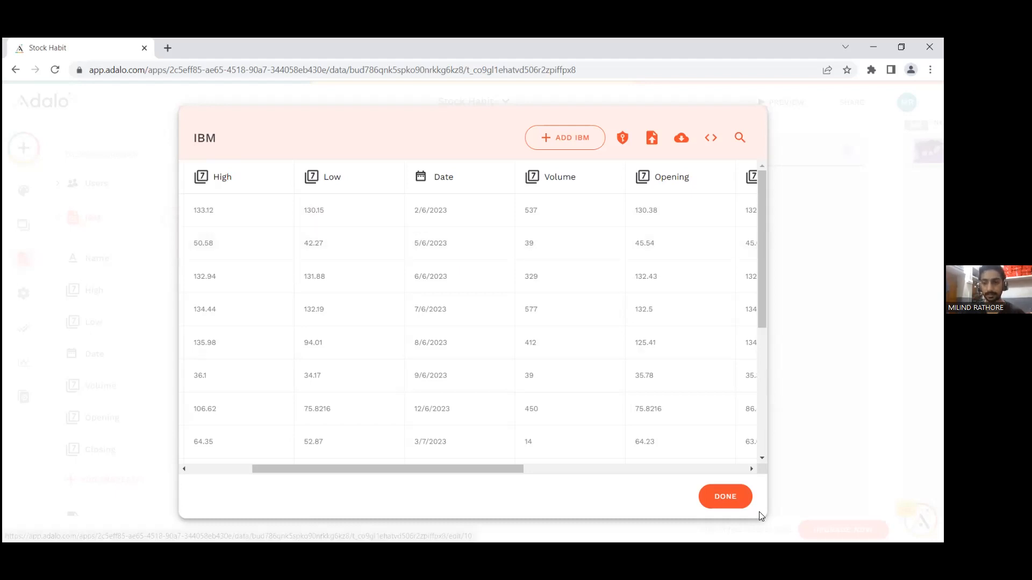
click(725, 496)
click(102, 221)
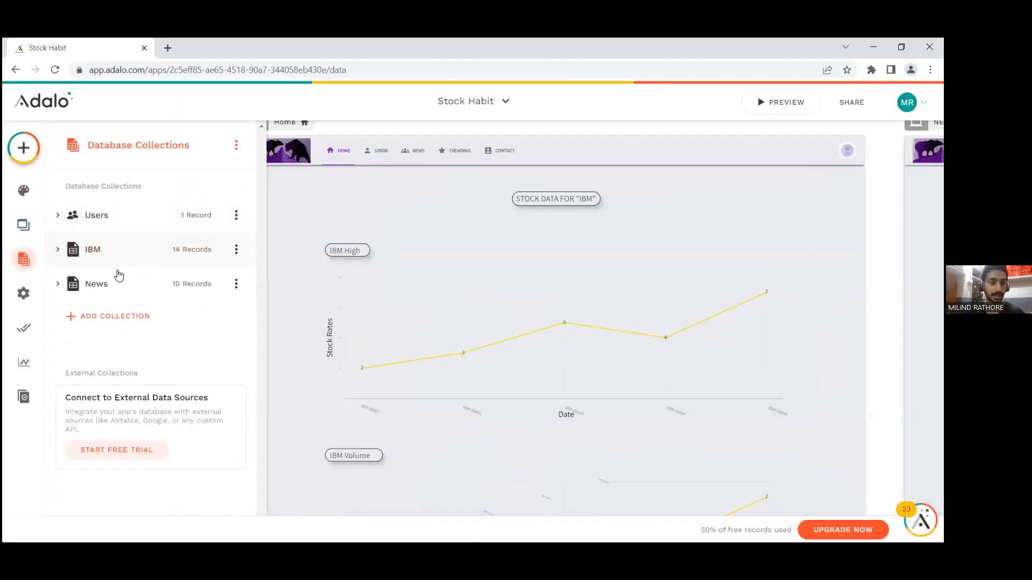
Step: Open the records of the News database collection, examine all columns from Title through Updated, and close the records
click(111, 283)
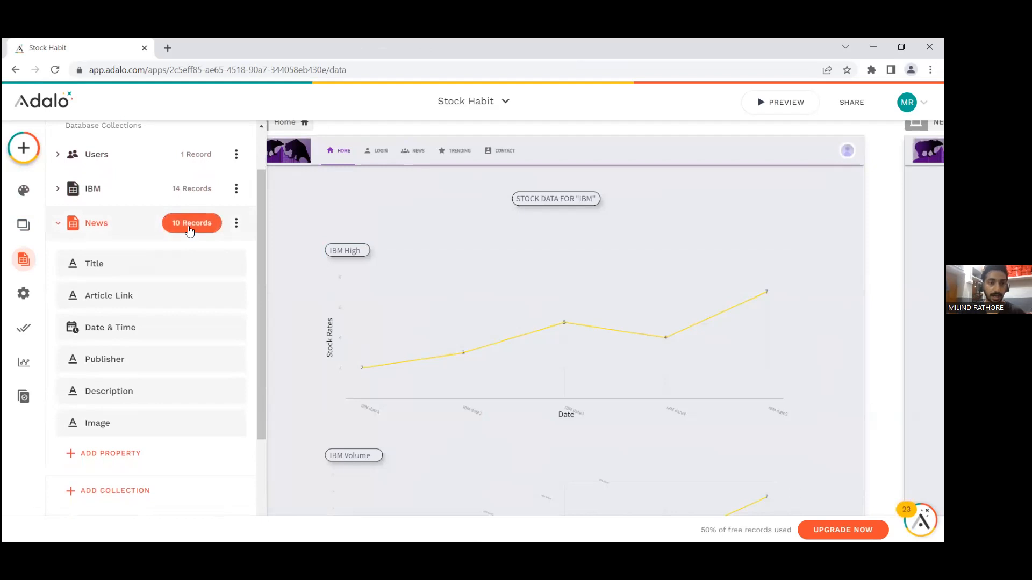
click(192, 225)
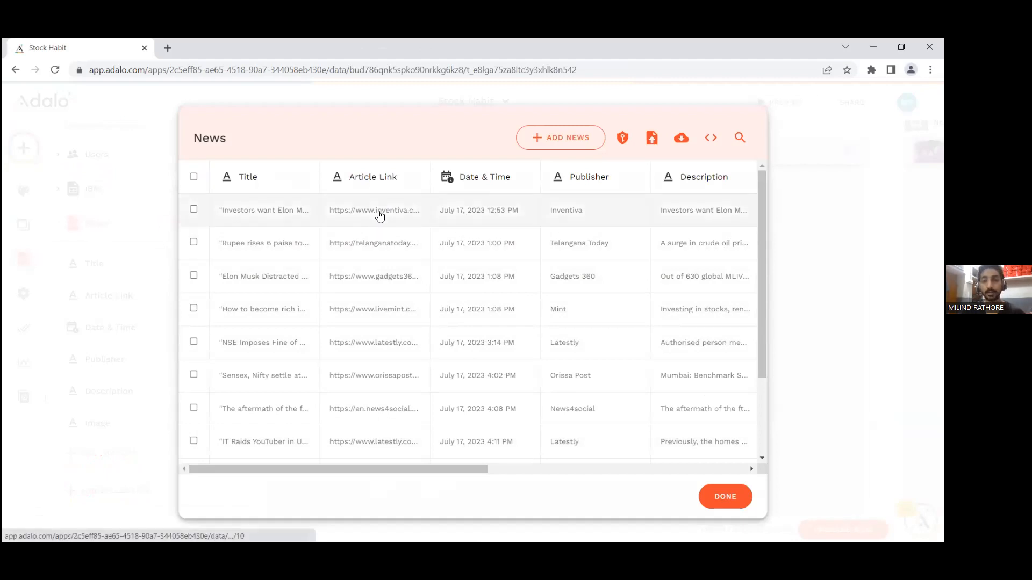
drag(375, 468, 450, 466)
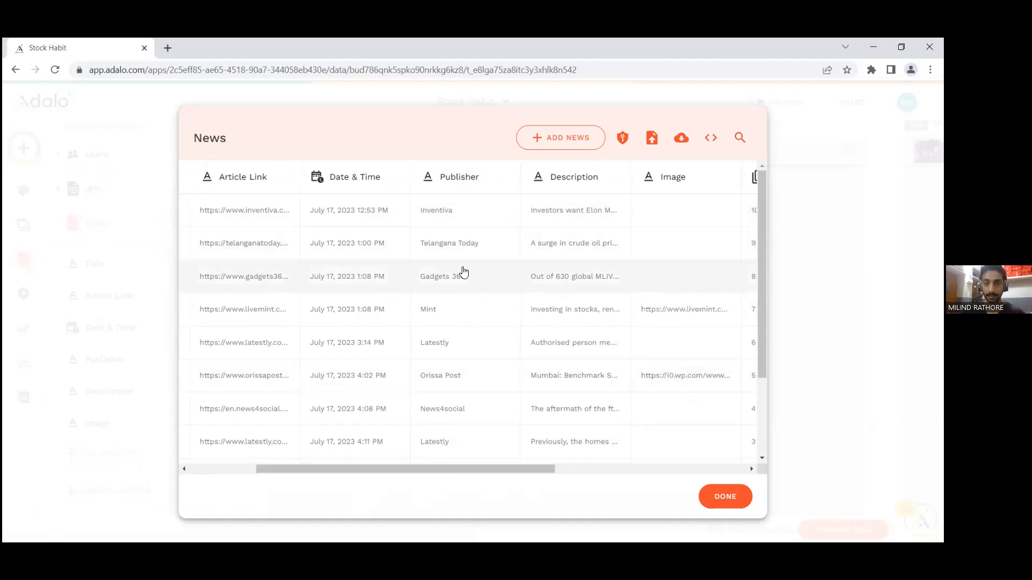
drag(428, 469, 492, 465)
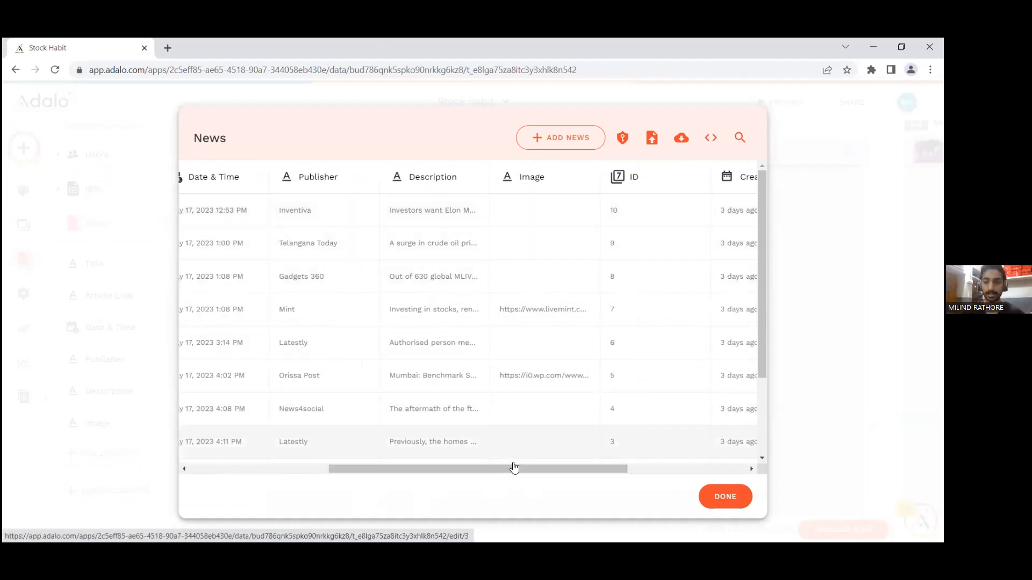
drag(519, 469, 530, 469)
drag(756, 261, 761, 287)
drag(486, 469, 573, 473)
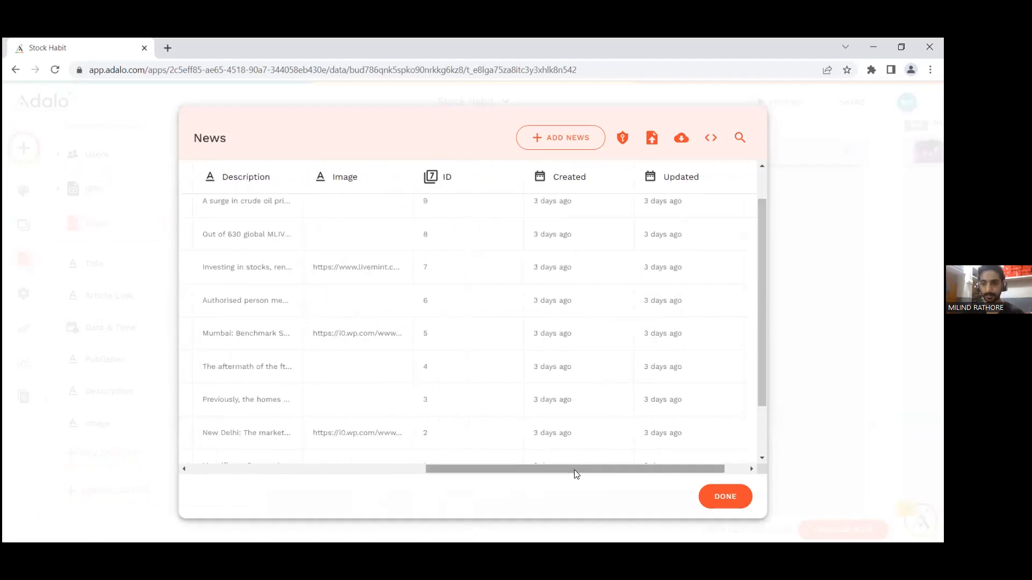
click(726, 497)
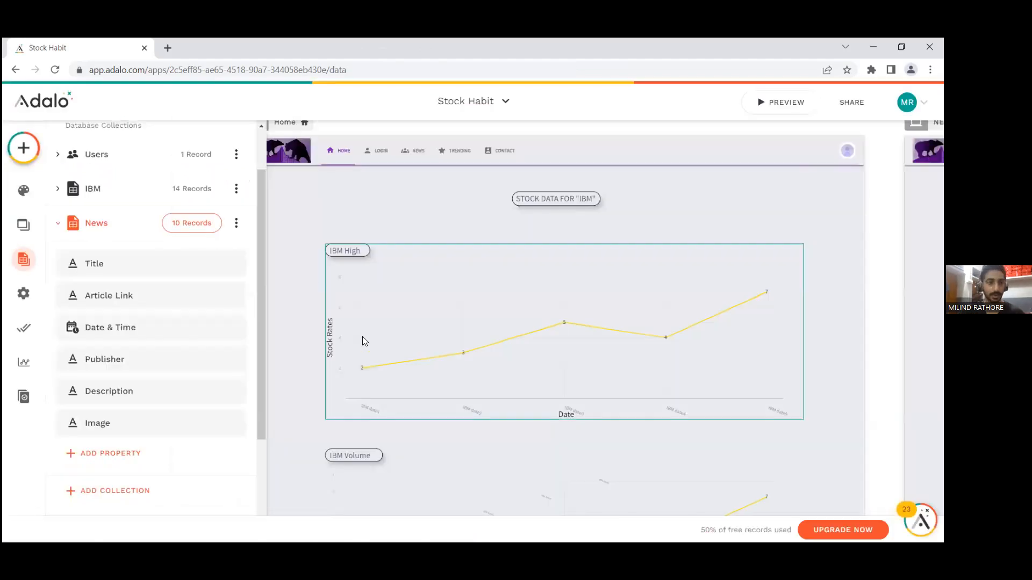
Step: Add a Button component to the Home screen, beside the stock data heading above the IBM High chart
click(21, 150)
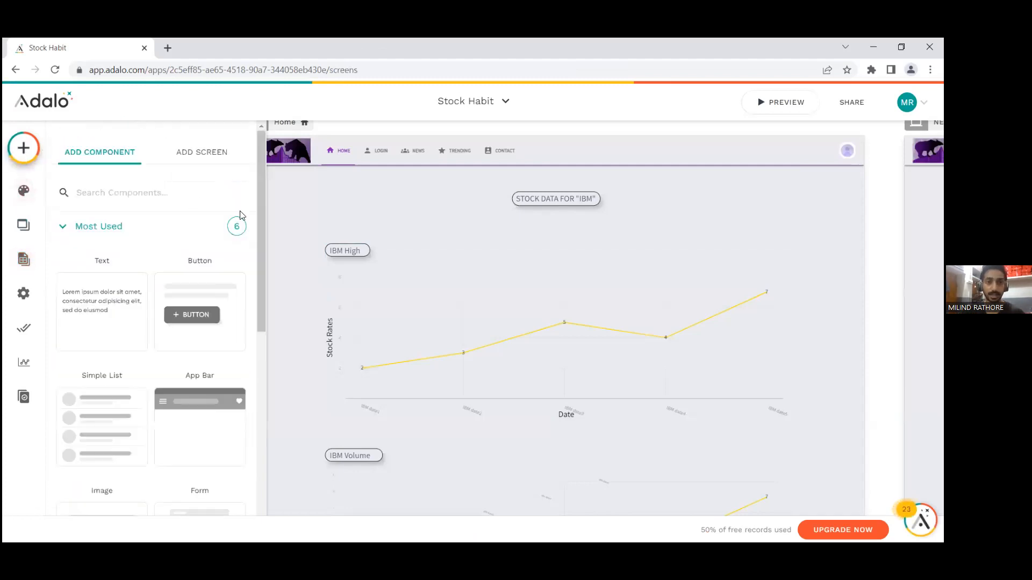
click(101, 226)
click(101, 226)
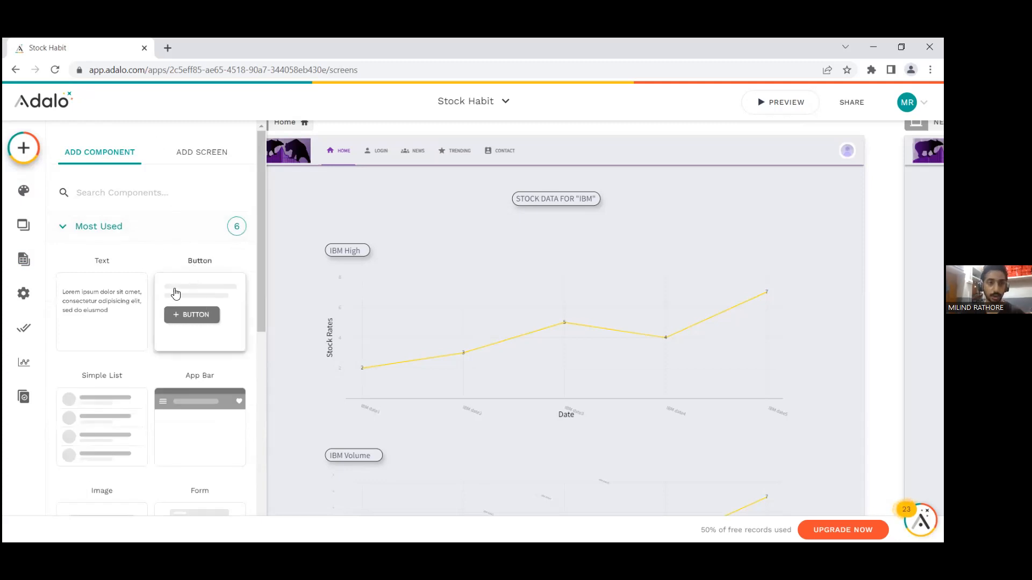
drag(192, 310, 708, 212)
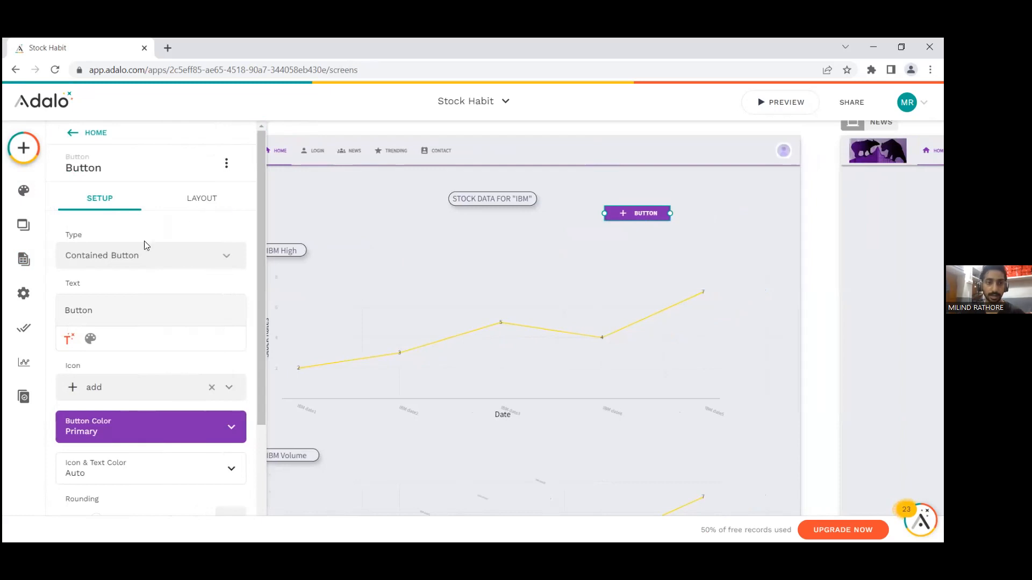
Step: Review the new button's setup options and set its rounding to 7
scroll(137, 383, down, 3)
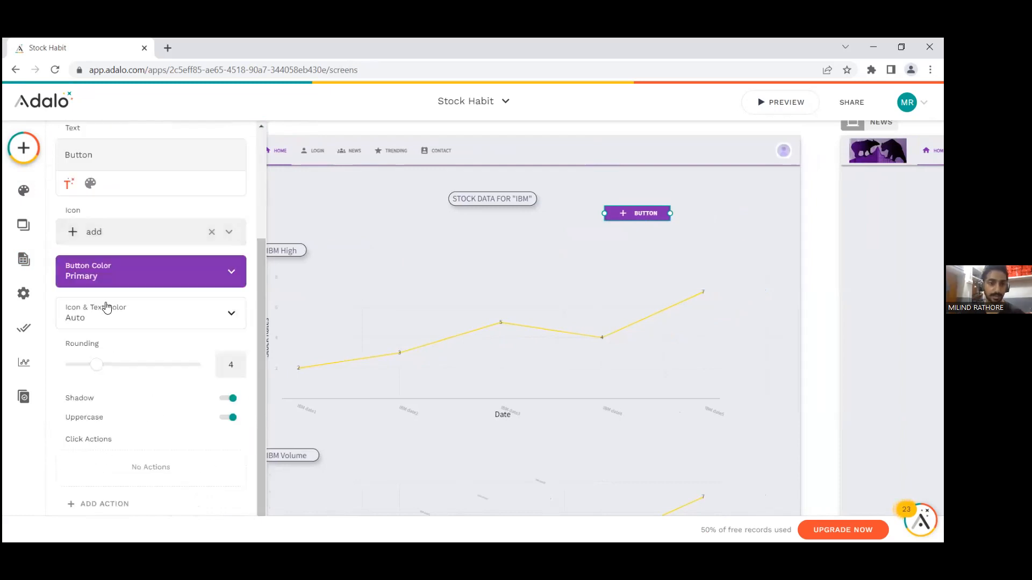
scroll(114, 247, up, 2)
scroll(118, 237, down, 2)
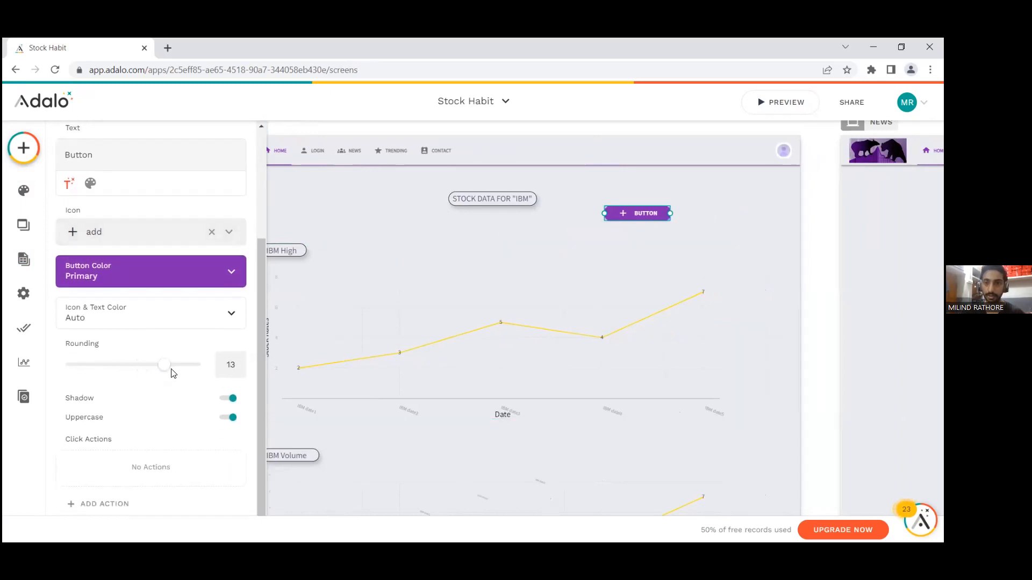
scroll(696, 233, up, 4)
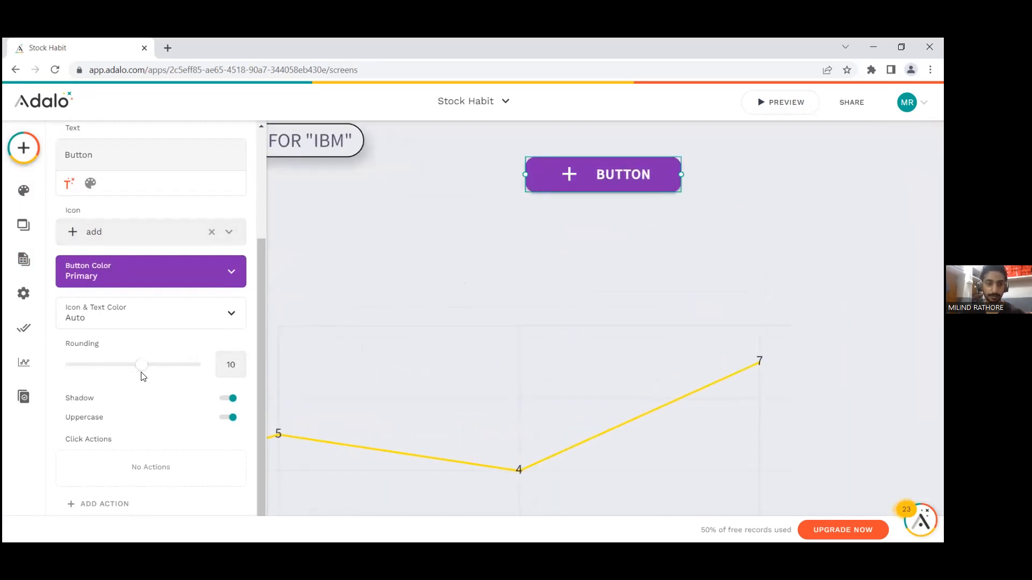
Step: Examine the click actions available for the button, including the Create collections and the Link screens, without adding one
click(122, 503)
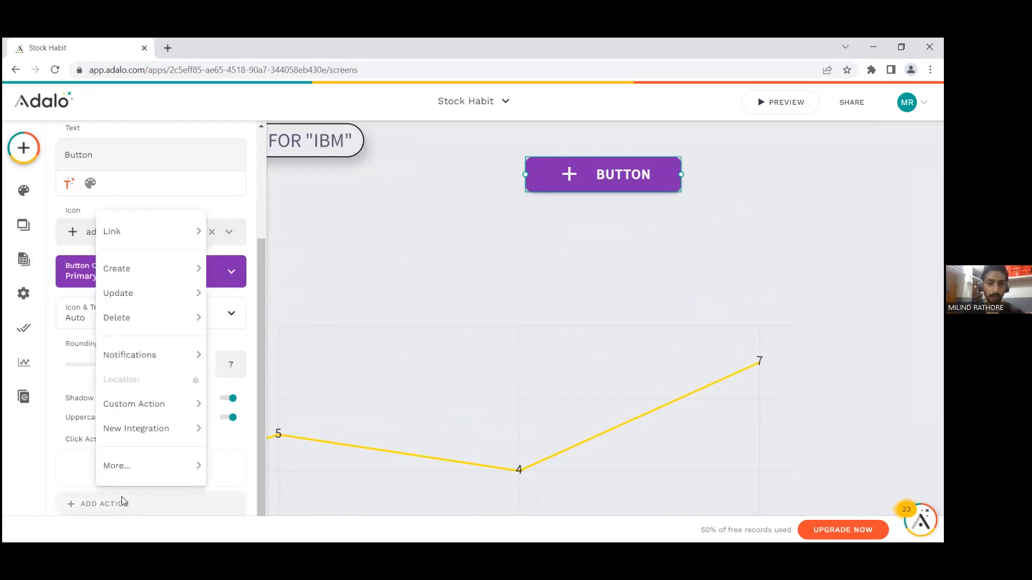
mouse_move(151, 241)
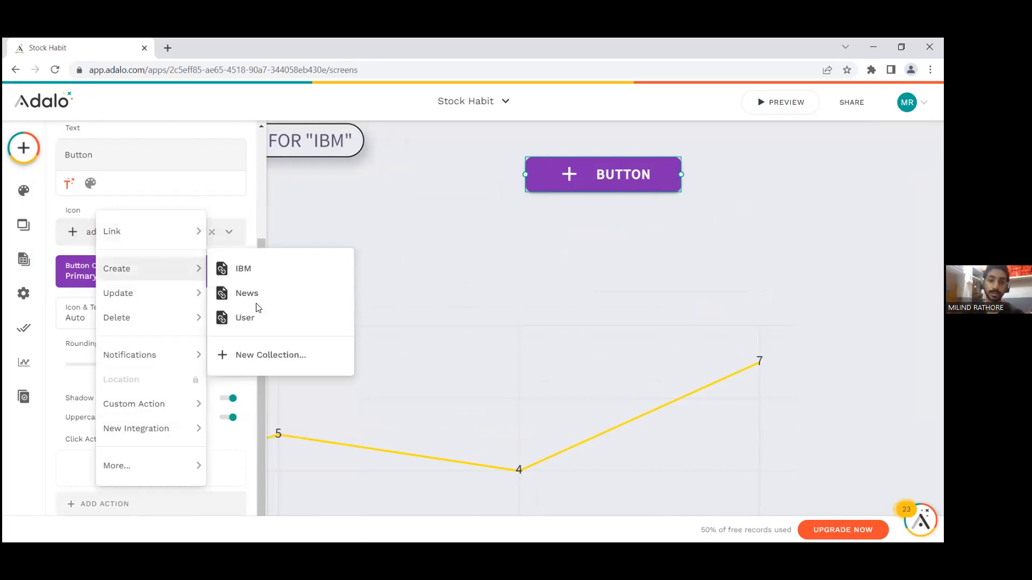
mouse_move(155, 293)
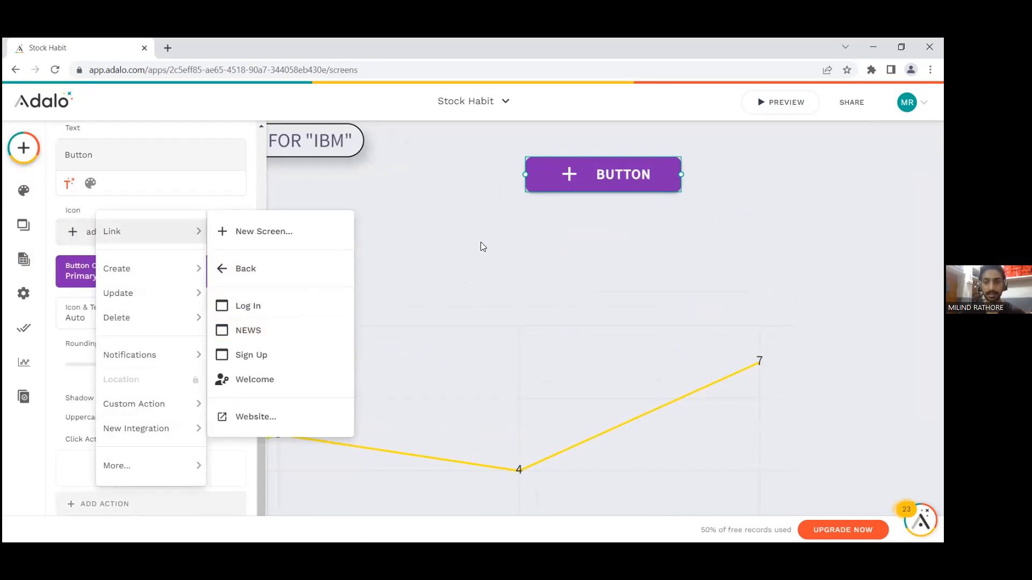
click(604, 180)
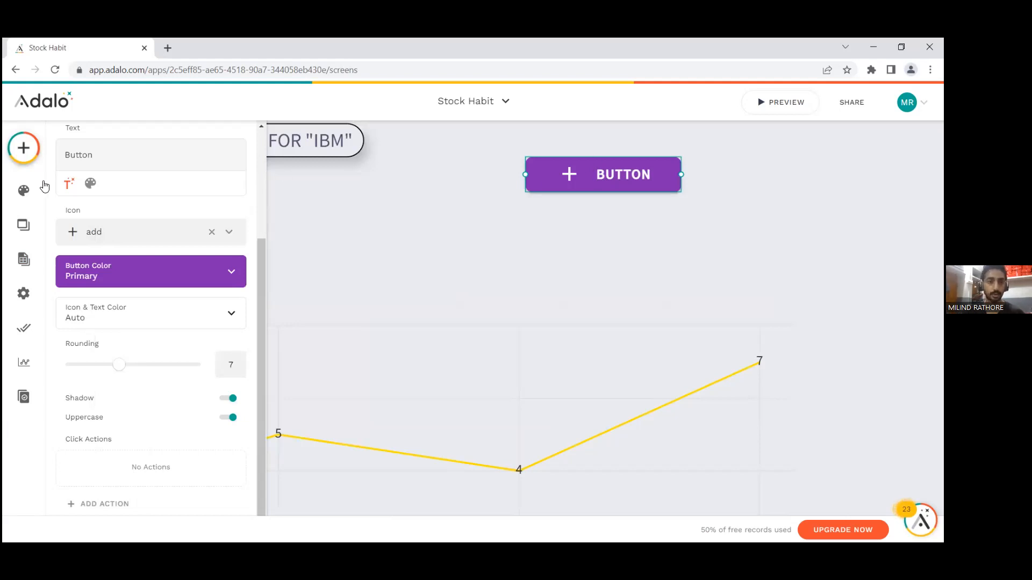
Step: Delete the newly added button from the Home screen
click(44, 157)
click(575, 177)
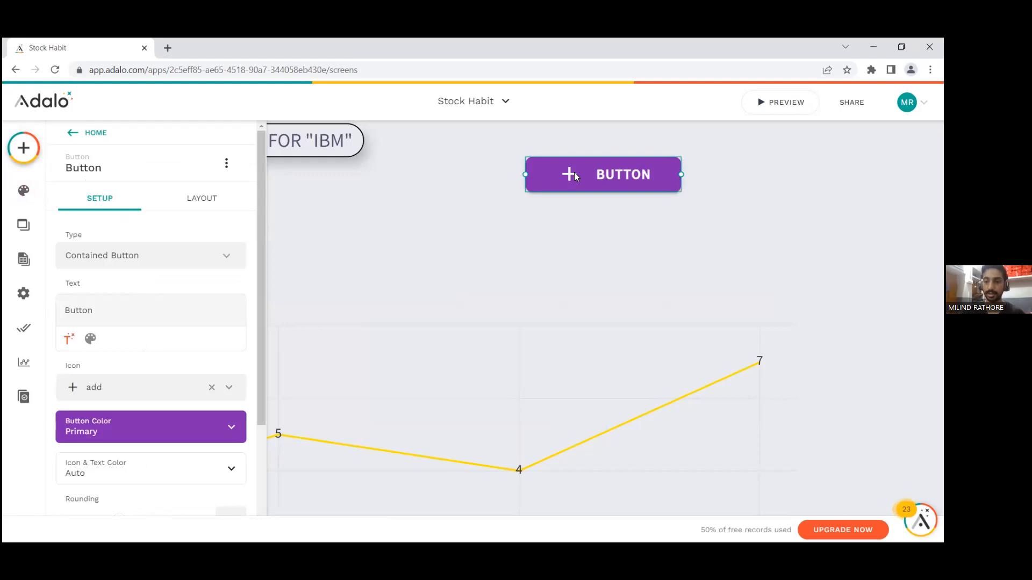
key(Delete)
Step: Examine the NEWS screen with its list of news cards beside the Home screen, and hide the component library
scroll(568, 222, down, 5)
scroll(732, 261, right, 3)
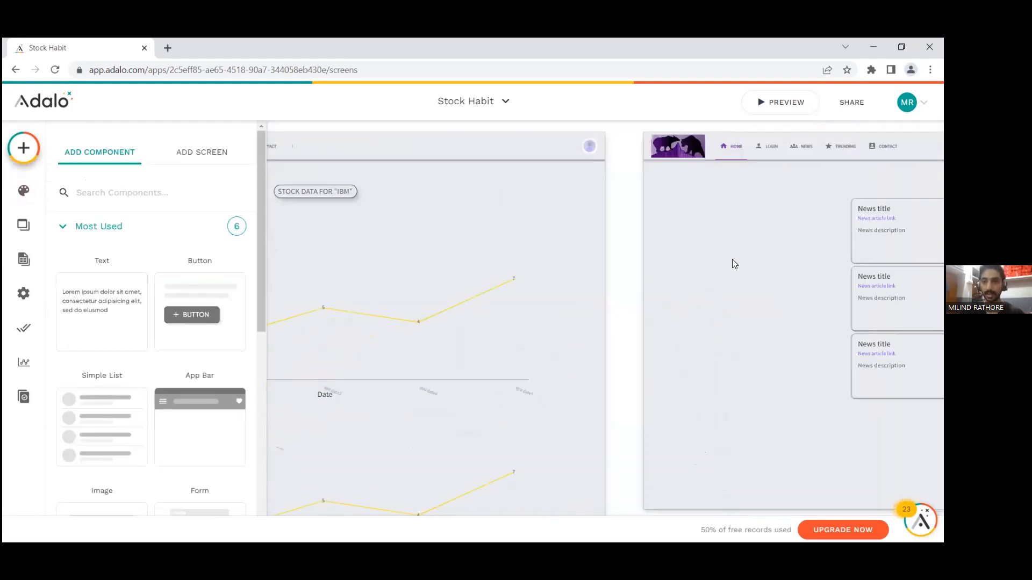
scroll(728, 256, right, 8)
scroll(602, 236, up, 1)
scroll(607, 238, down, 5)
click(23, 149)
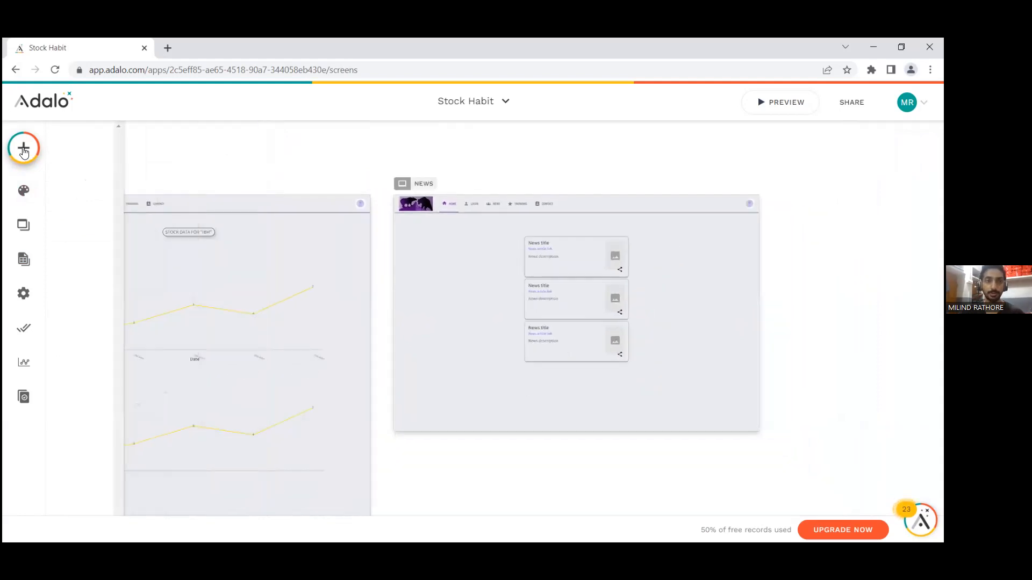
scroll(713, 152, left, 2)
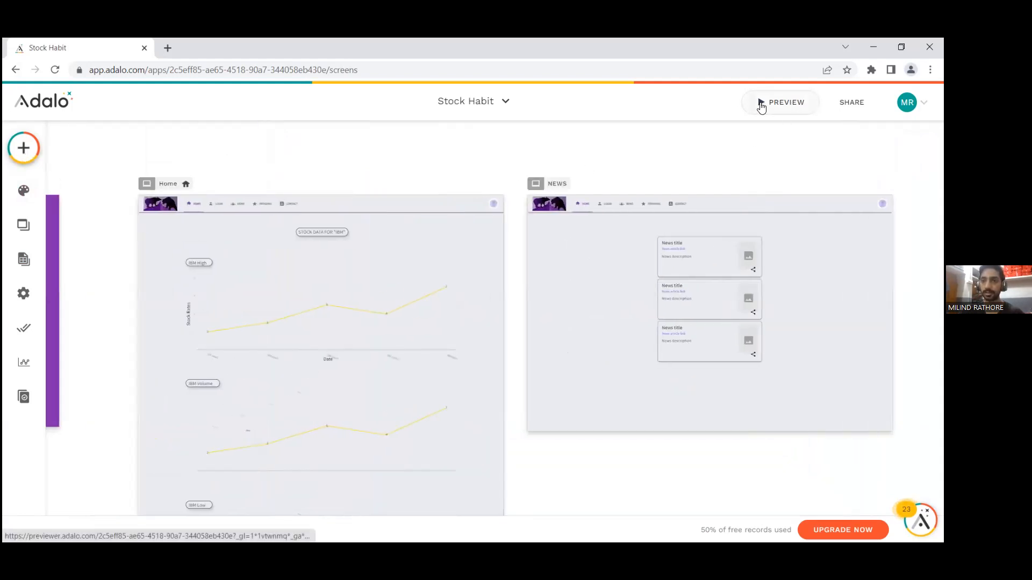
Step: Preview the Stock Habit app and go from its welcome screen to the login form for existing accounts
click(760, 105)
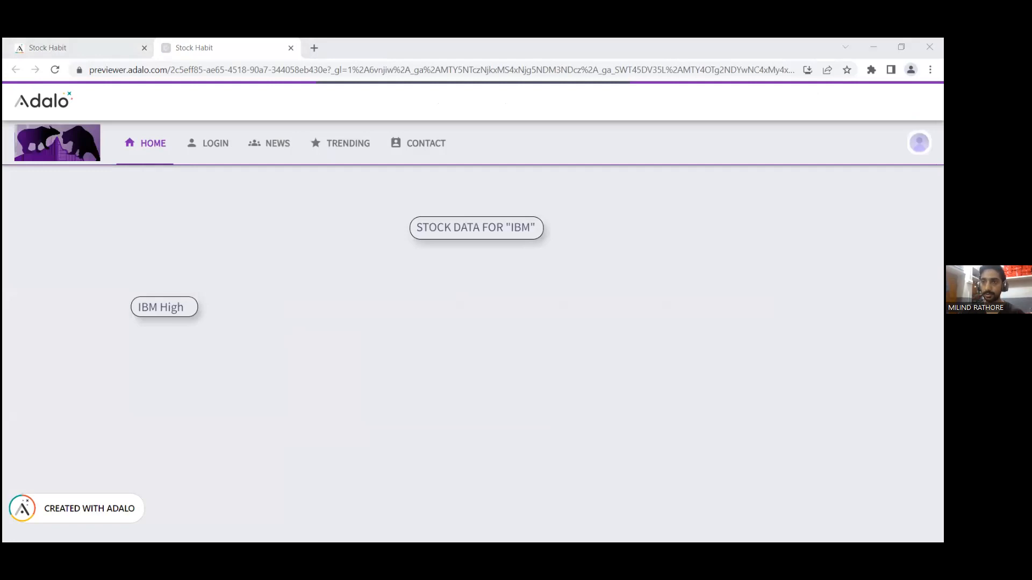
click(919, 143)
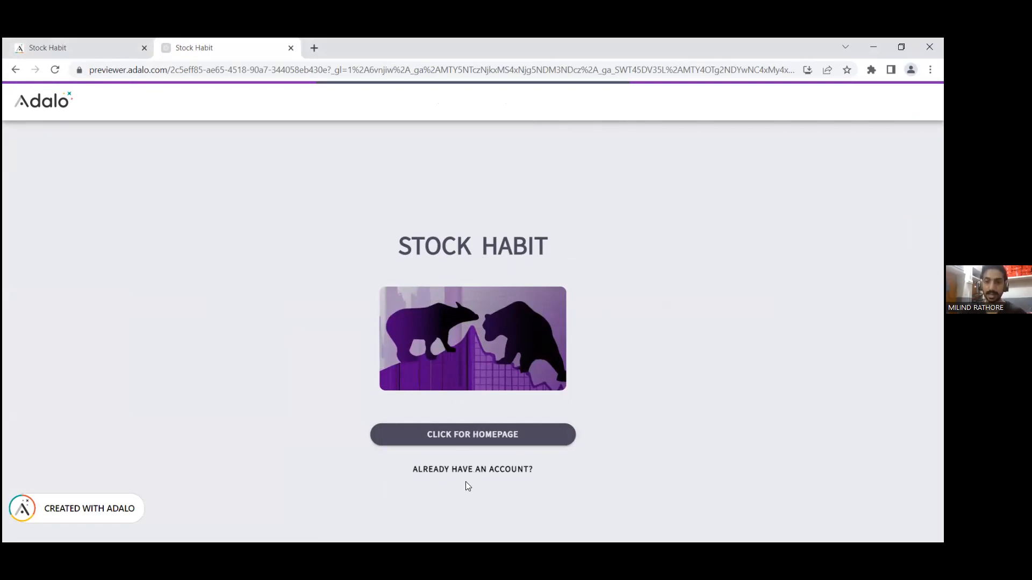
click(473, 469)
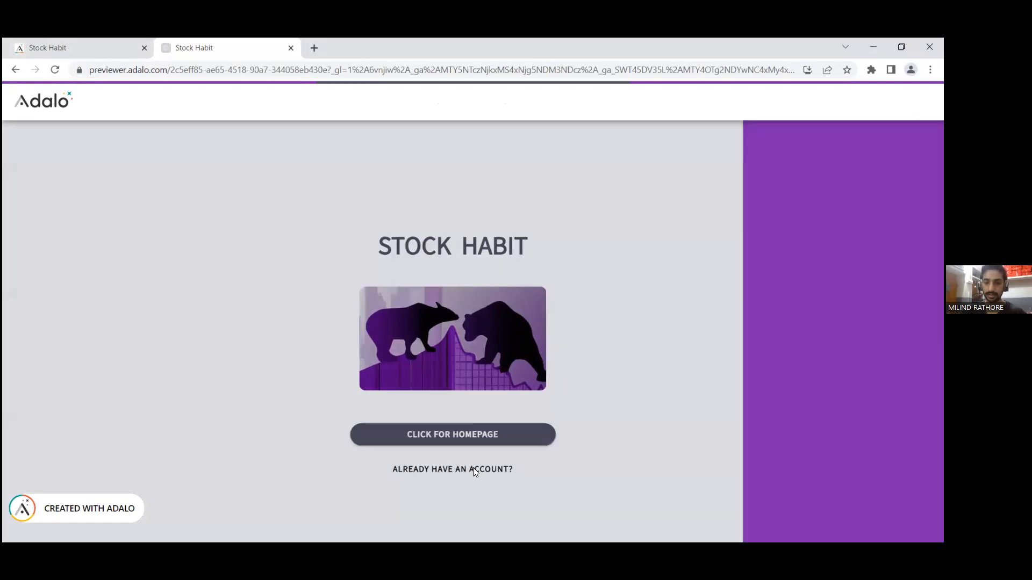
Step: Try to log in to the Stock Habit preview with the account's email and password, and dismiss the resulting alert
click(441, 343)
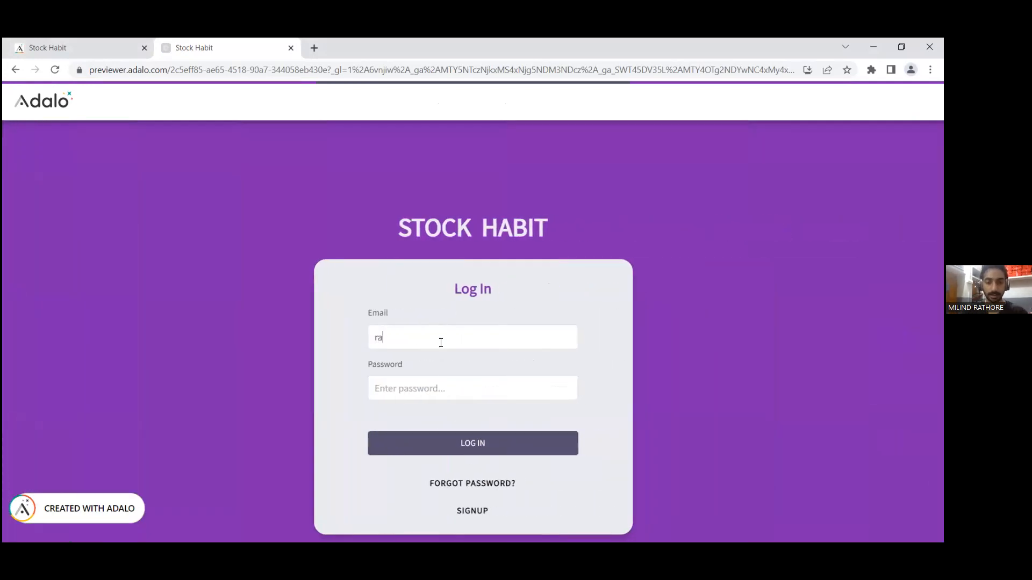
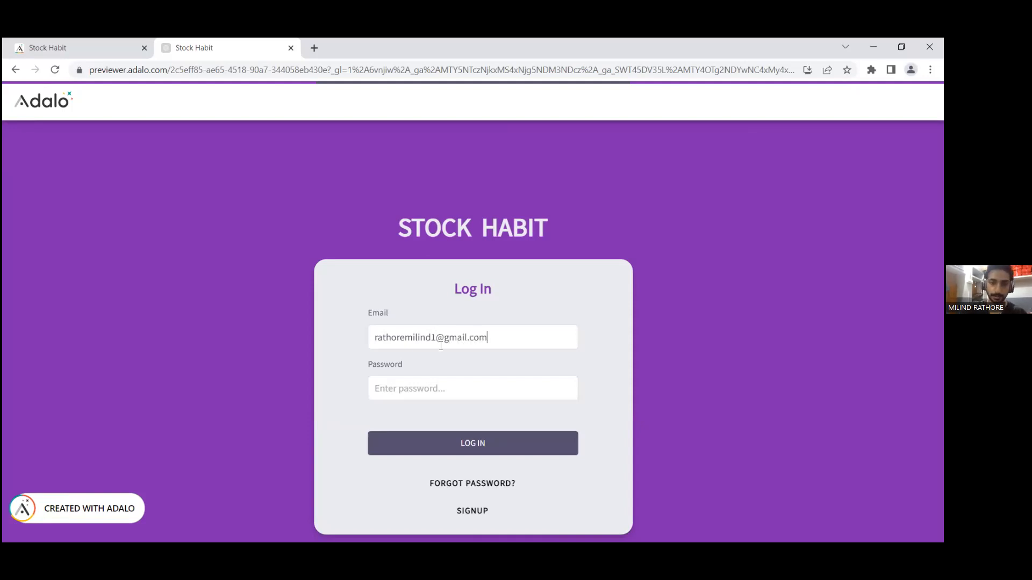
click(437, 383)
text(•••••••••••)
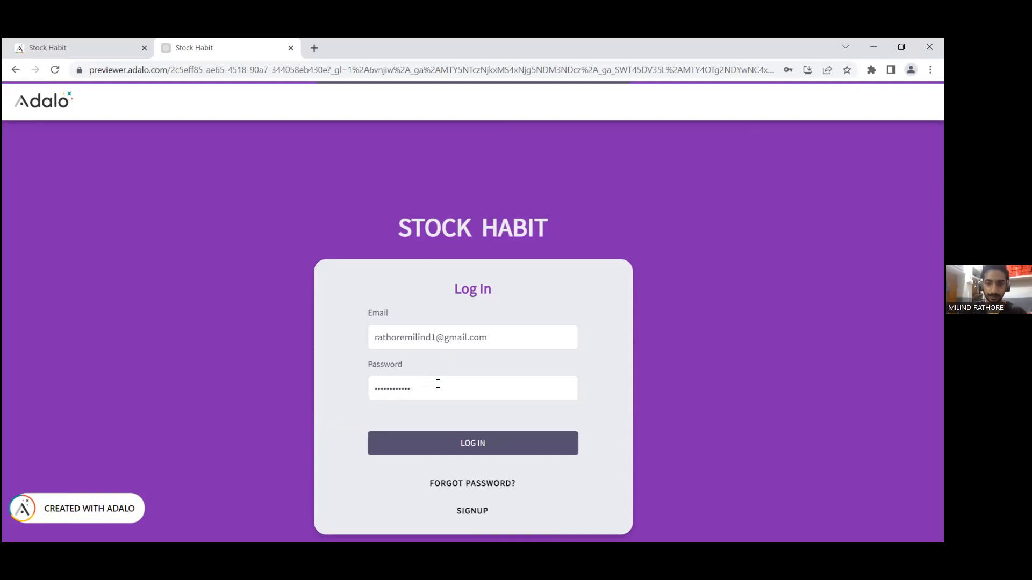
click(454, 443)
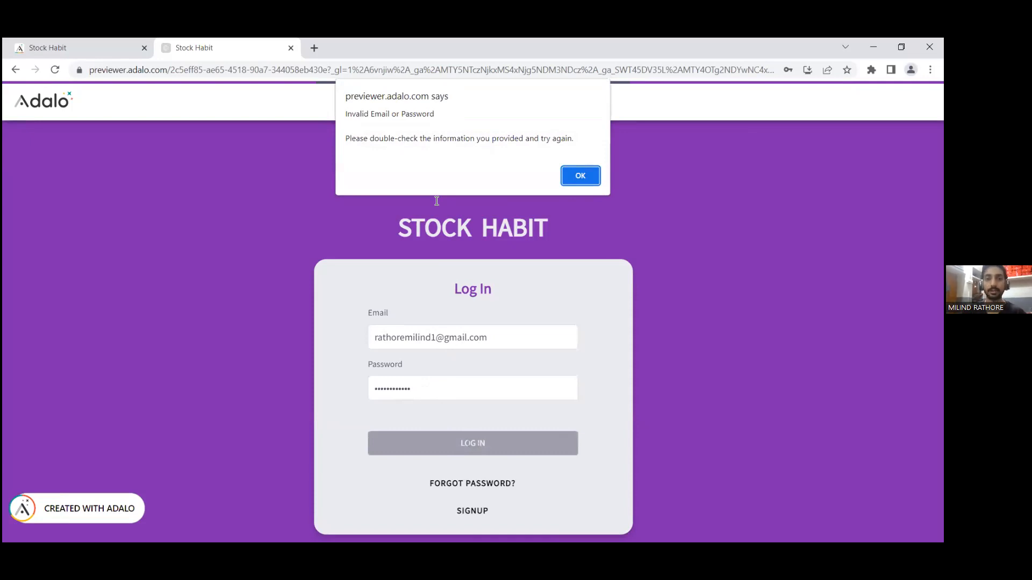
click(582, 181)
Step: Re-enter the account's email and password in the login form and log in to the Home page
click(445, 339)
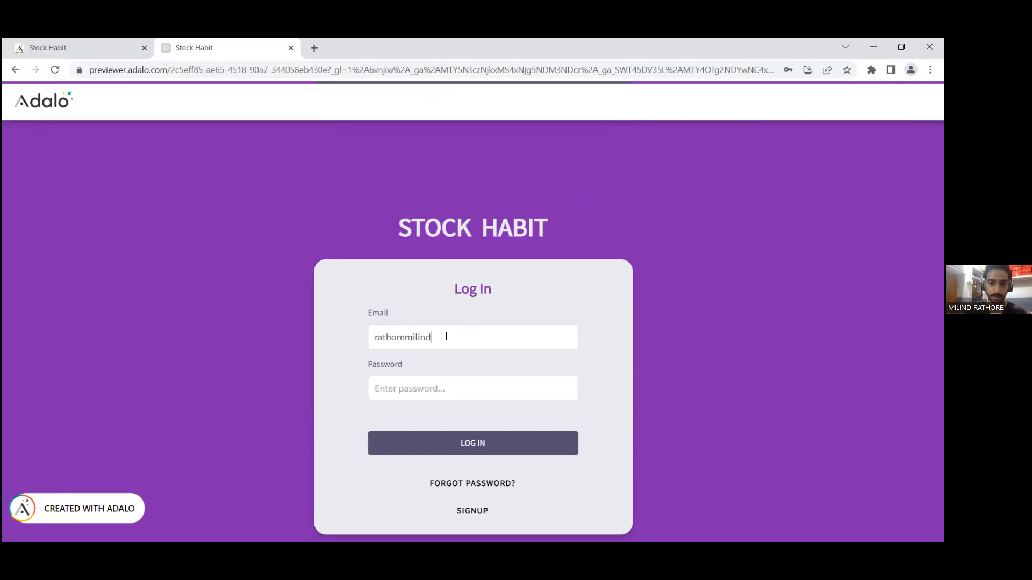
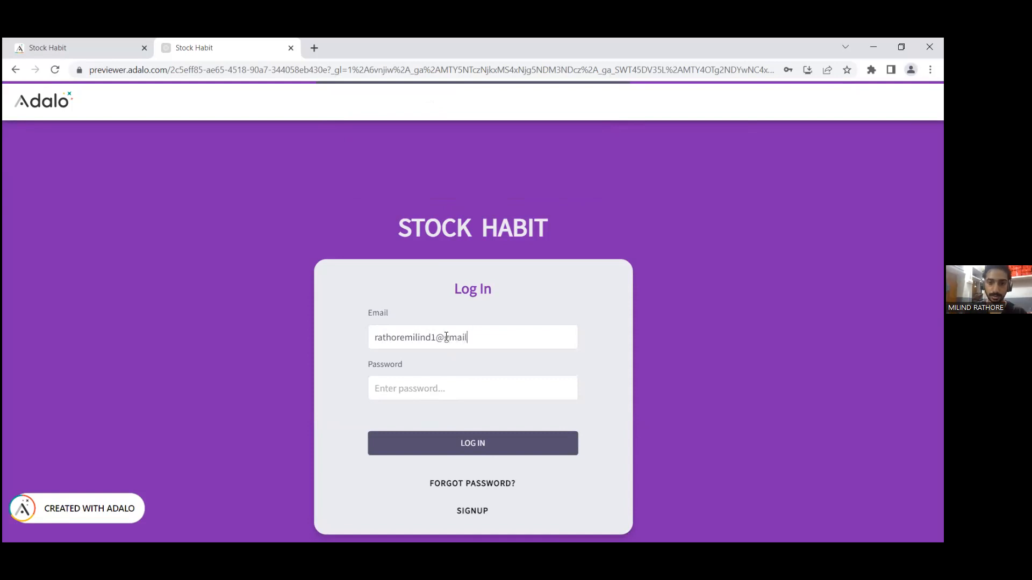
click(450, 383)
text(•••••••••••••)
click(477, 444)
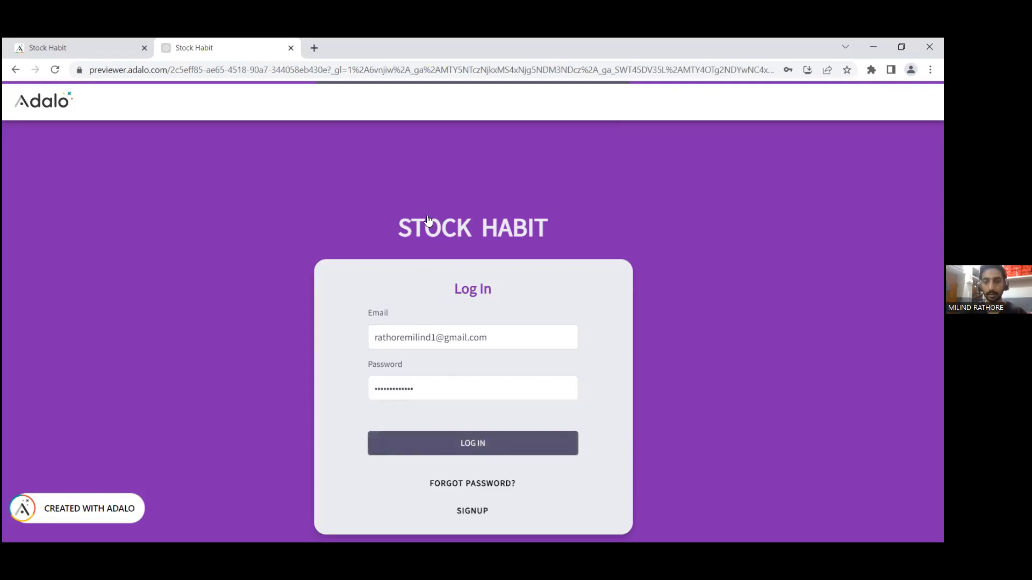
click(472, 449)
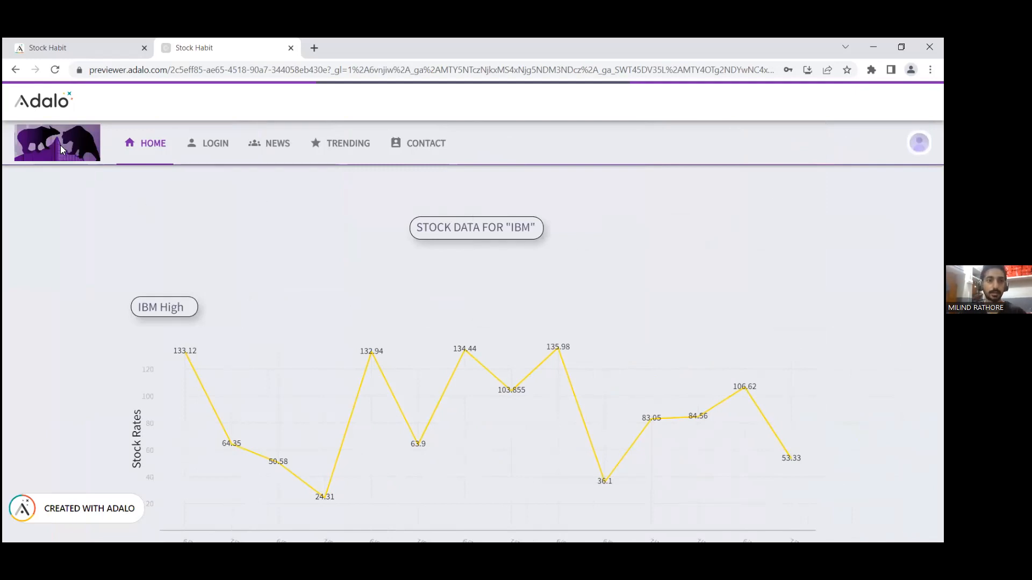
Step: Examine the IBM High, IBM Volume and IBM Low line charts on the Home page
scroll(531, 254, down, 2)
scroll(531, 255, up, 2)
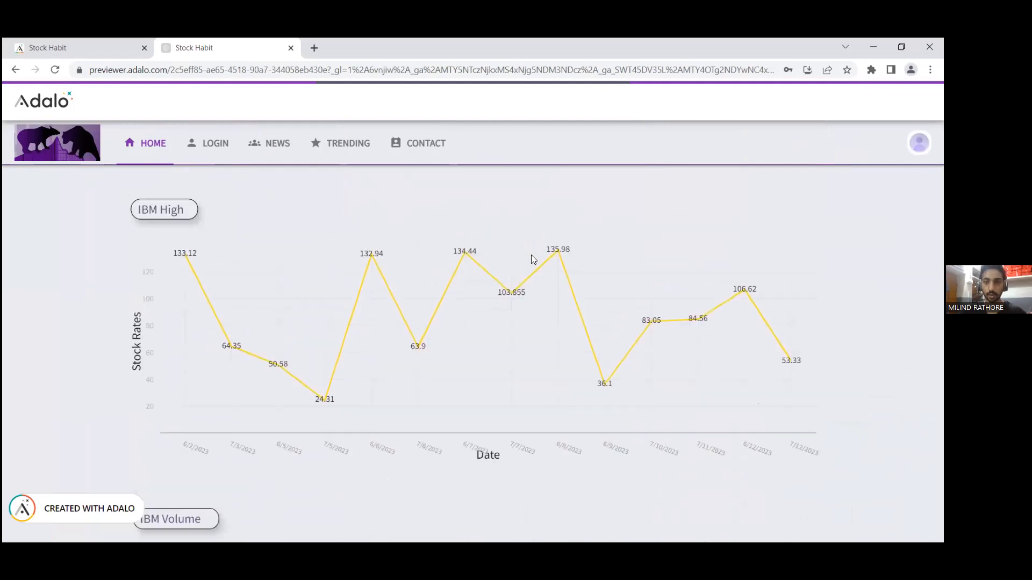
scroll(409, 247, down, 1)
scroll(397, 241, down, 1)
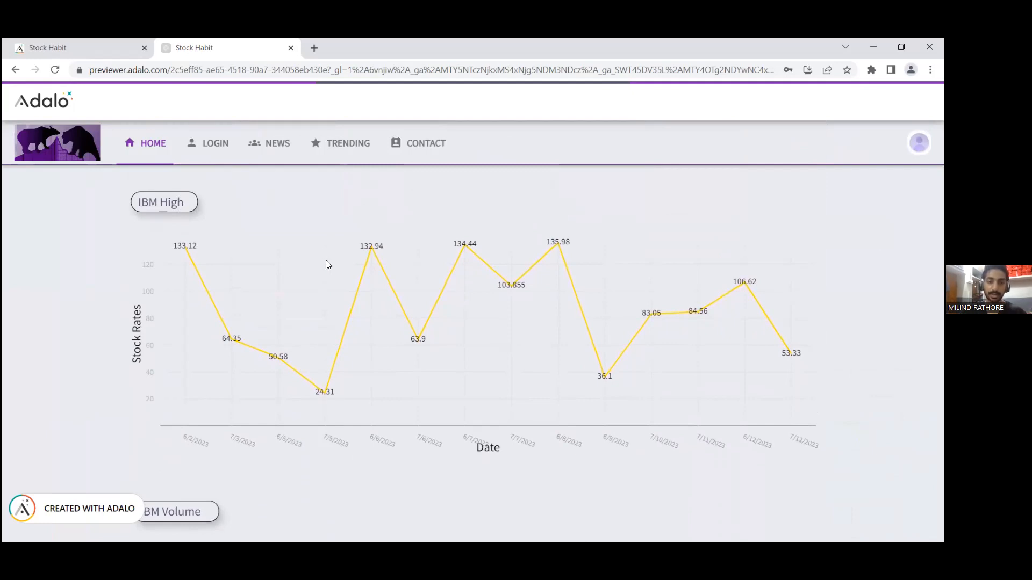
scroll(326, 261, down, 5)
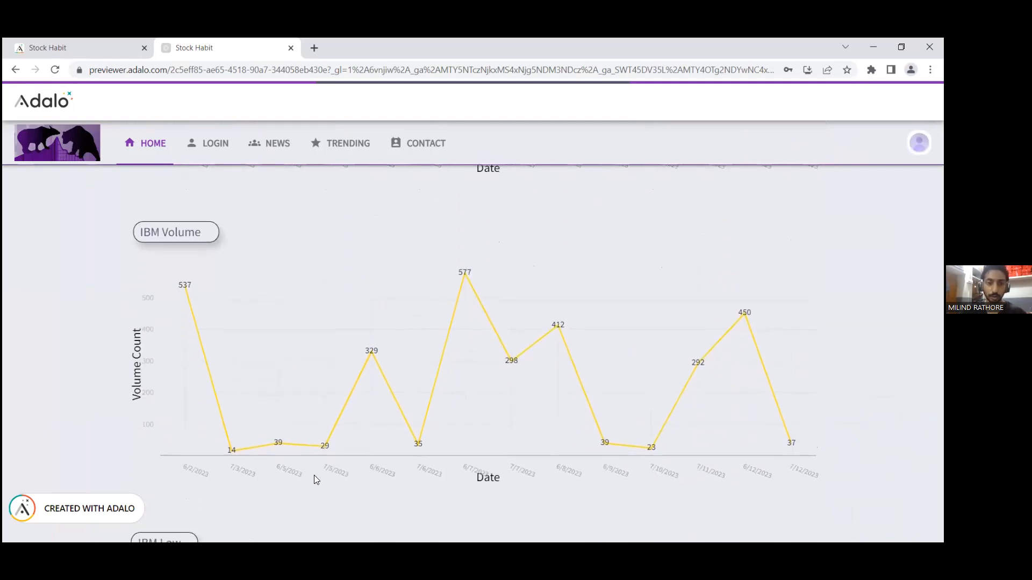
scroll(328, 437, down, 5)
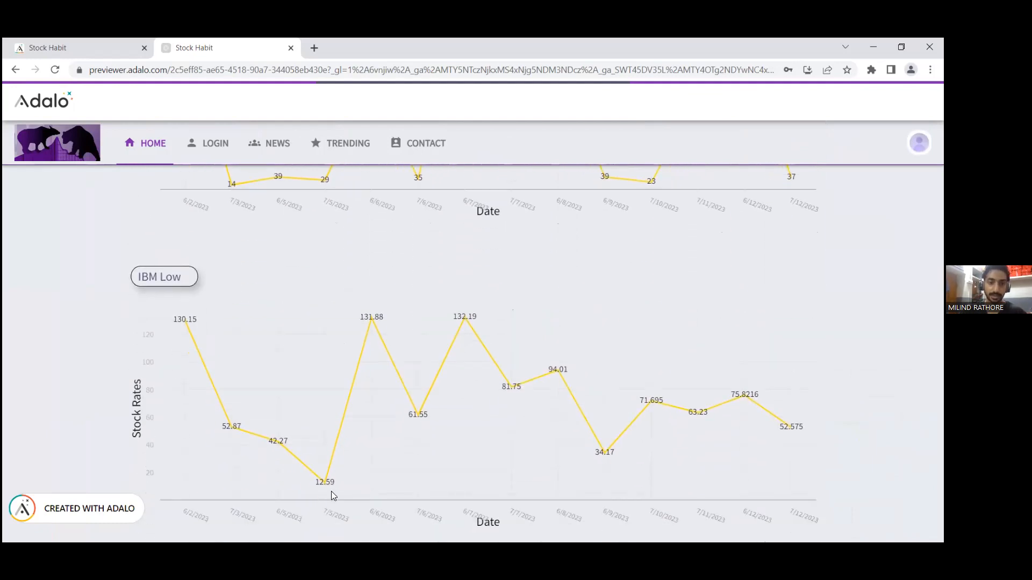
scroll(330, 329, up, 12)
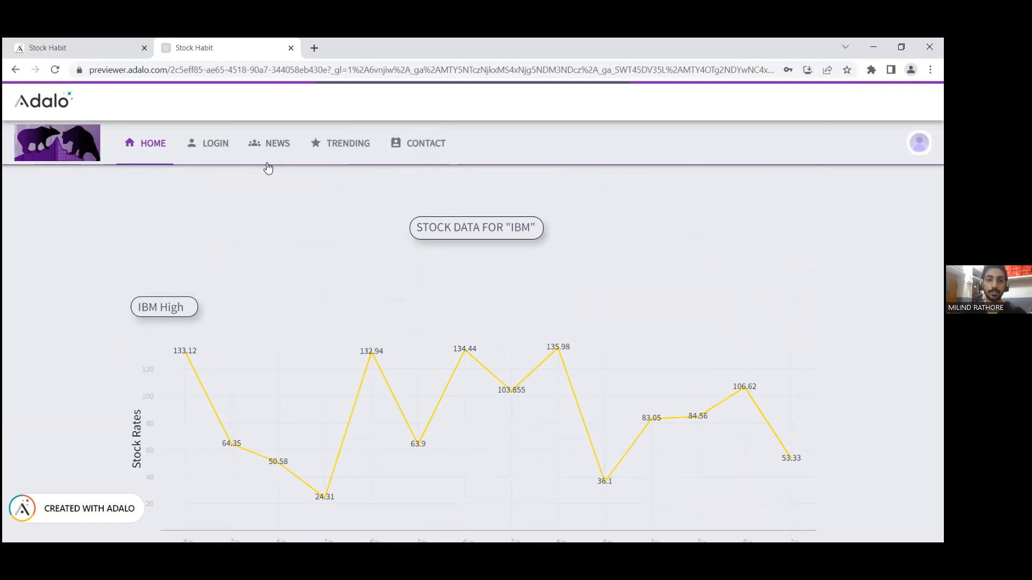
Step: Open the News page and look through its news cards with their titles, article links, descriptions and images
click(272, 146)
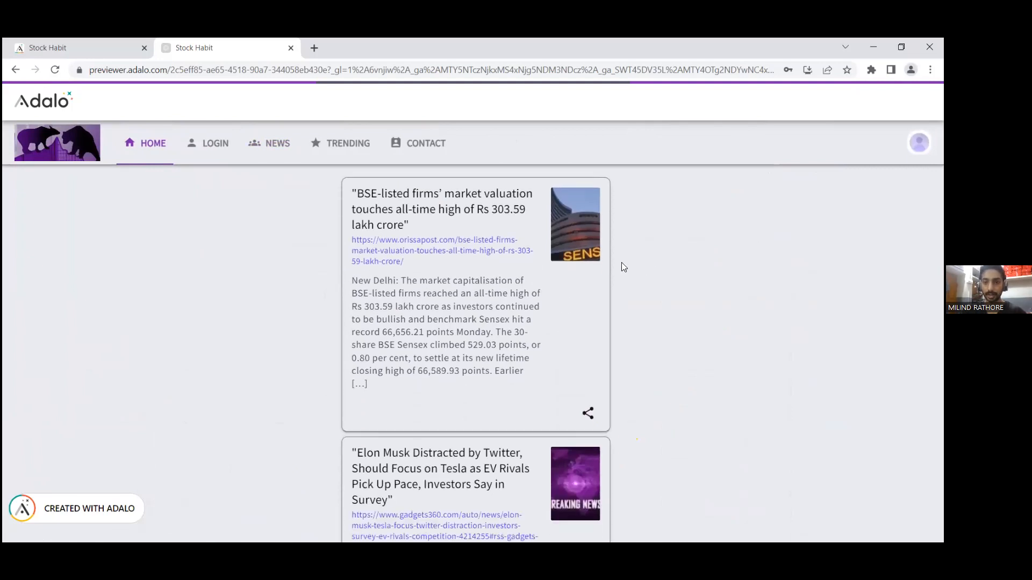
scroll(604, 244, down, 2)
scroll(611, 252, up, 2)
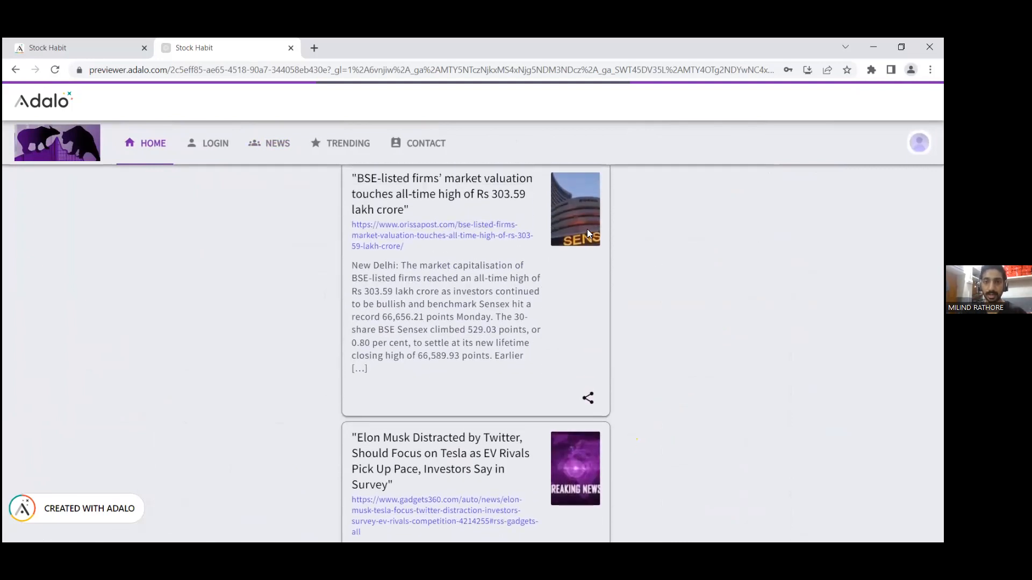
scroll(607, 249, down, 5)
scroll(617, 259, up, 5)
scroll(616, 259, up, 1)
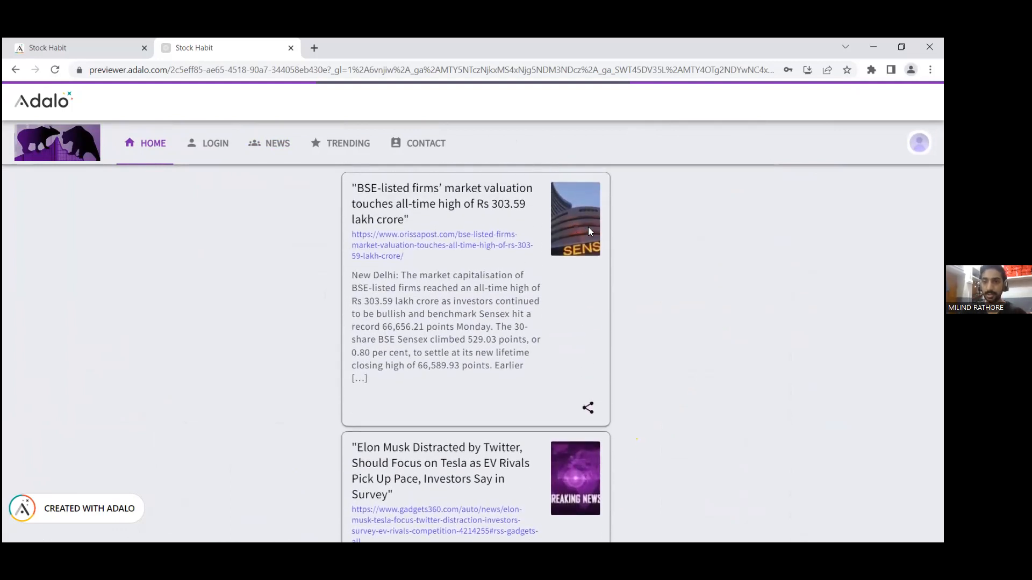
scroll(589, 231, down, 4)
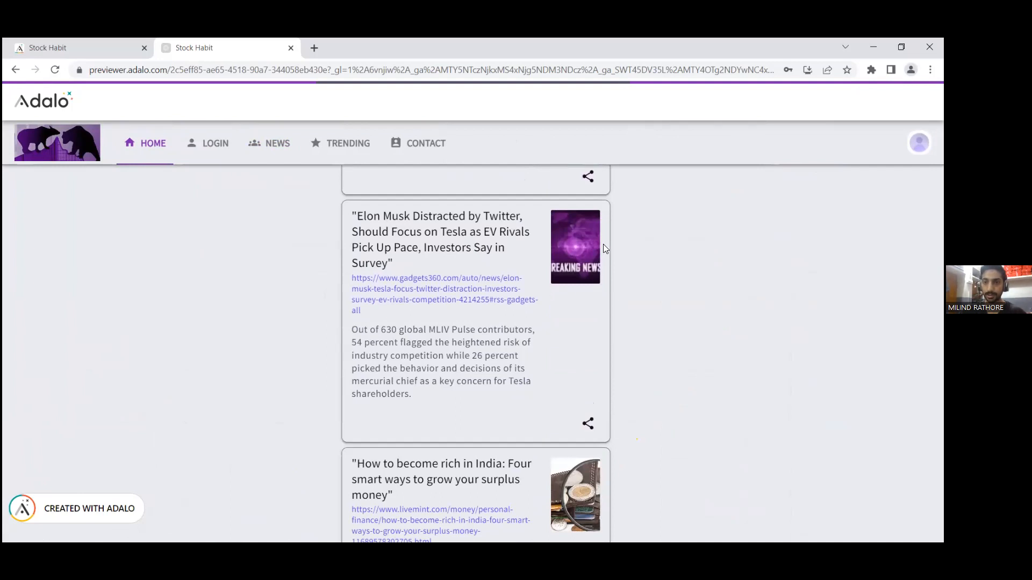
scroll(595, 248, down, 2)
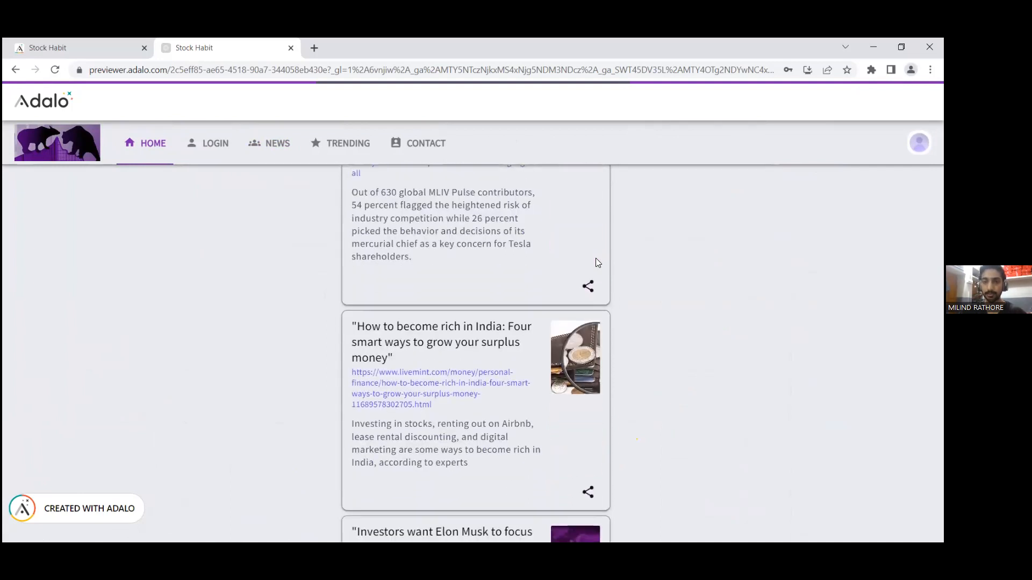
scroll(595, 262, down, 2)
scroll(600, 322, down, 5)
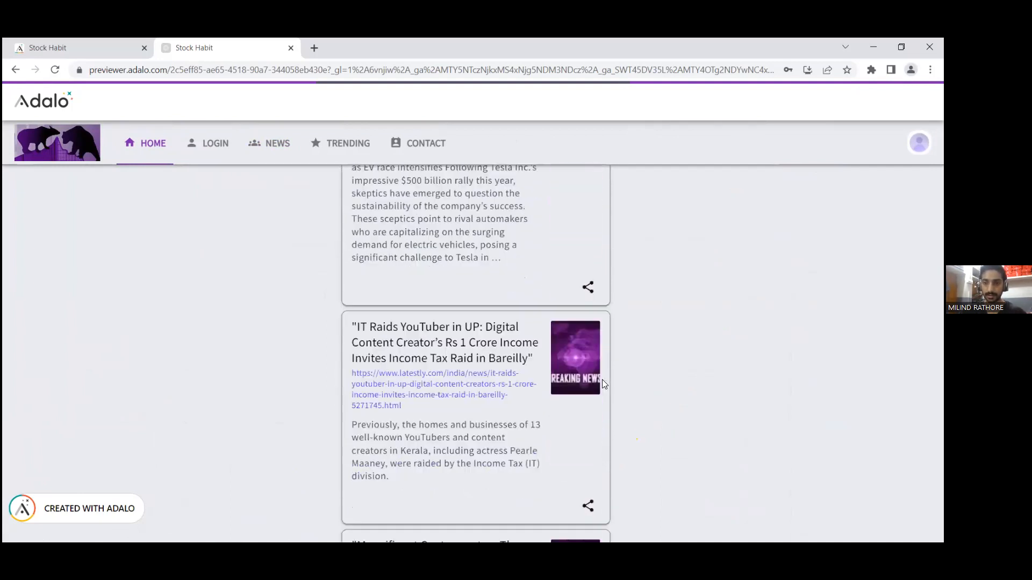
scroll(594, 382, down, 5)
scroll(588, 288, up, 6)
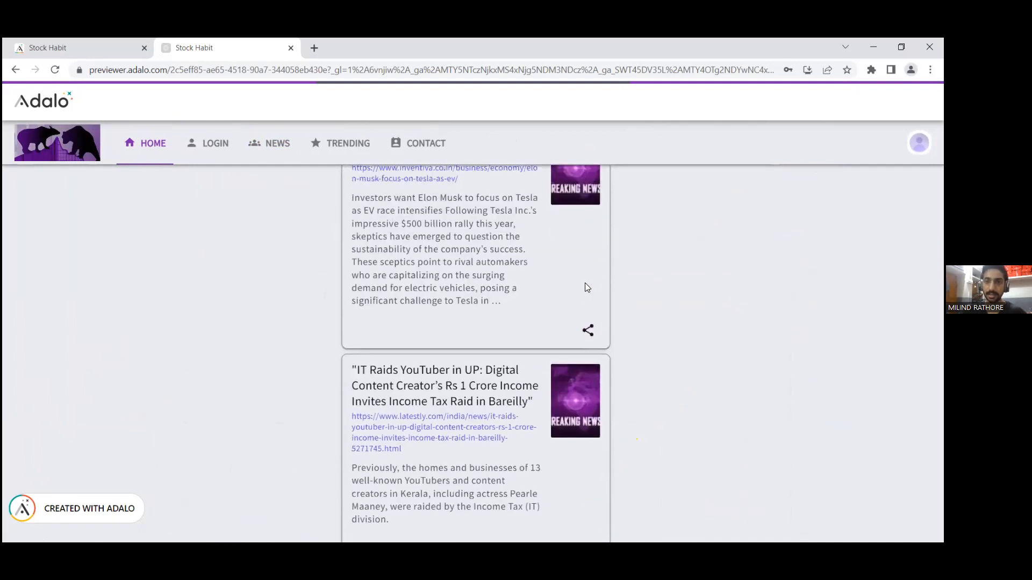
scroll(585, 285, up, 6)
scroll(583, 284, up, 3)
scroll(591, 269, up, 3)
scroll(586, 292, down, 1)
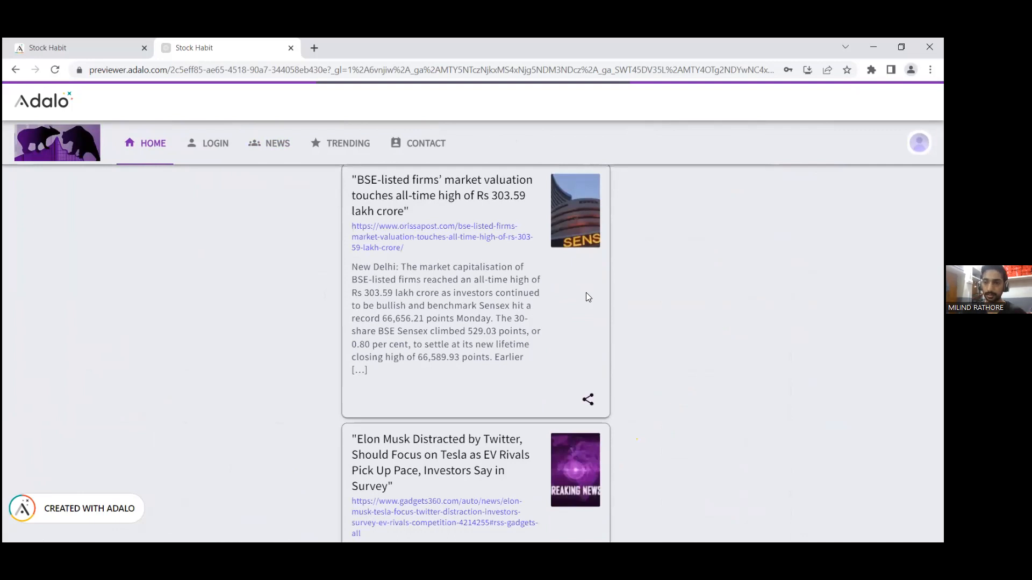
scroll(597, 344, down, 1)
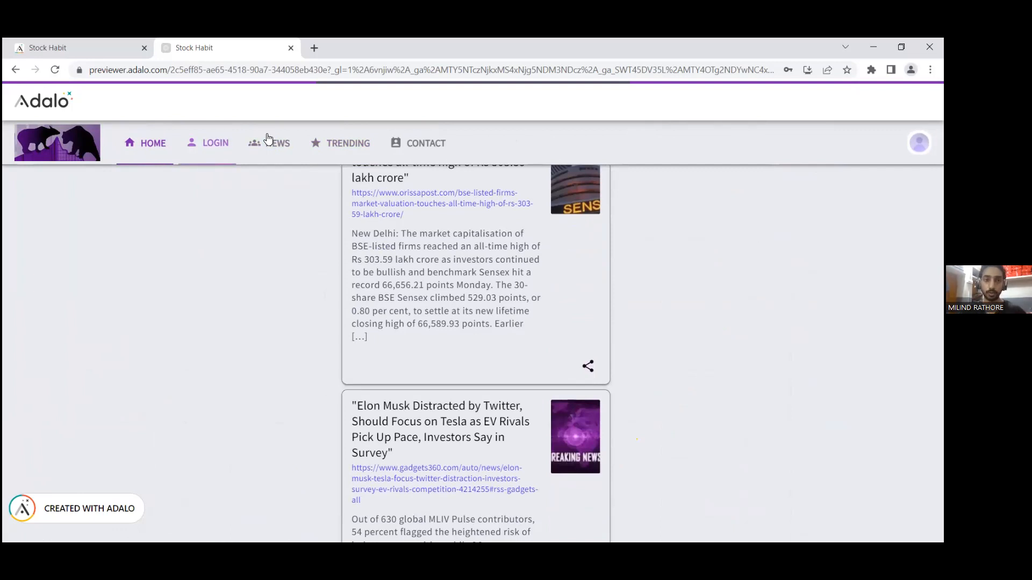
Step: Check the login page and its STOCK HABIT title link back to Home, and close the preview to return to the editor
click(213, 143)
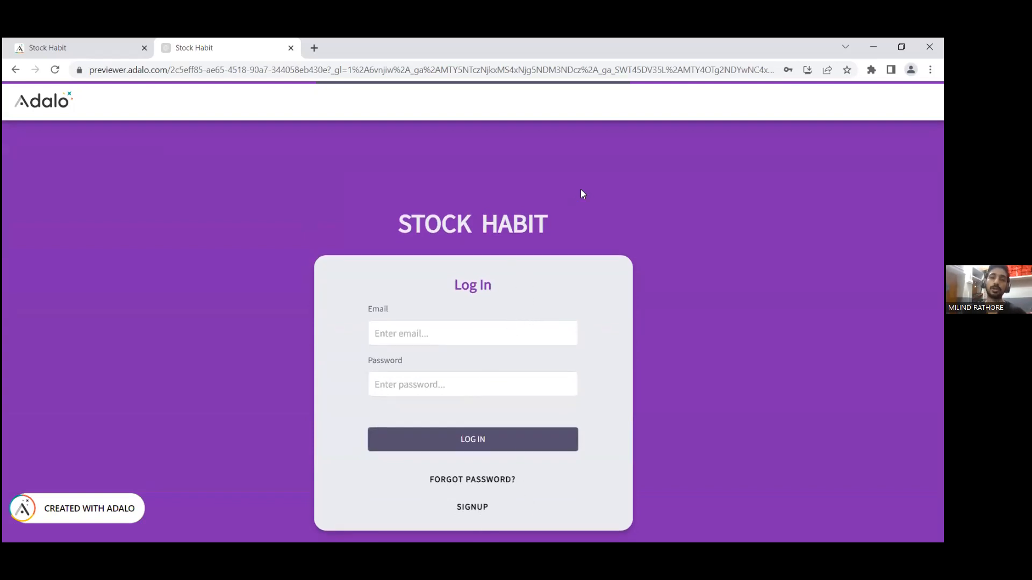
click(471, 227)
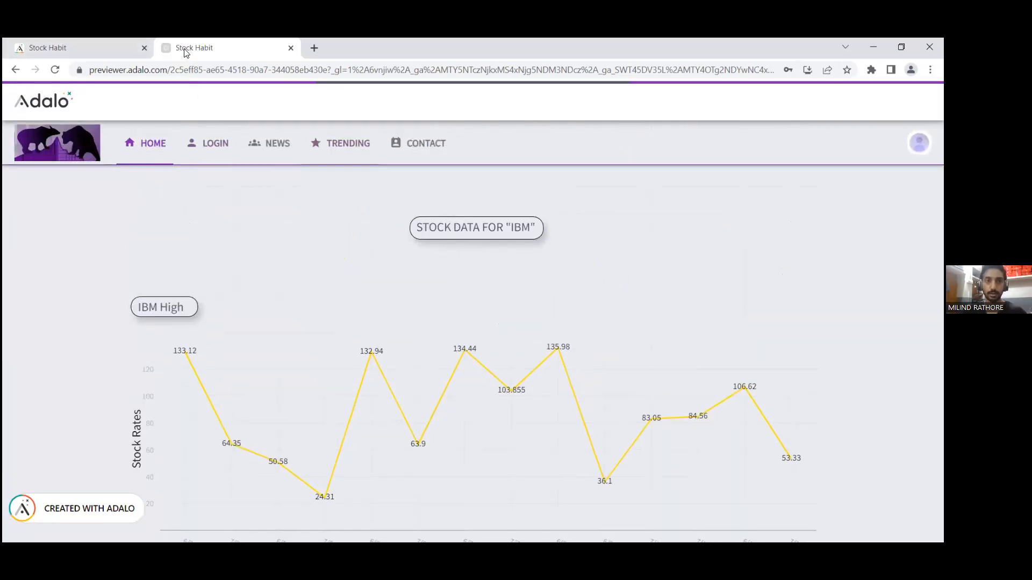
drag(184, 49, 78, 52)
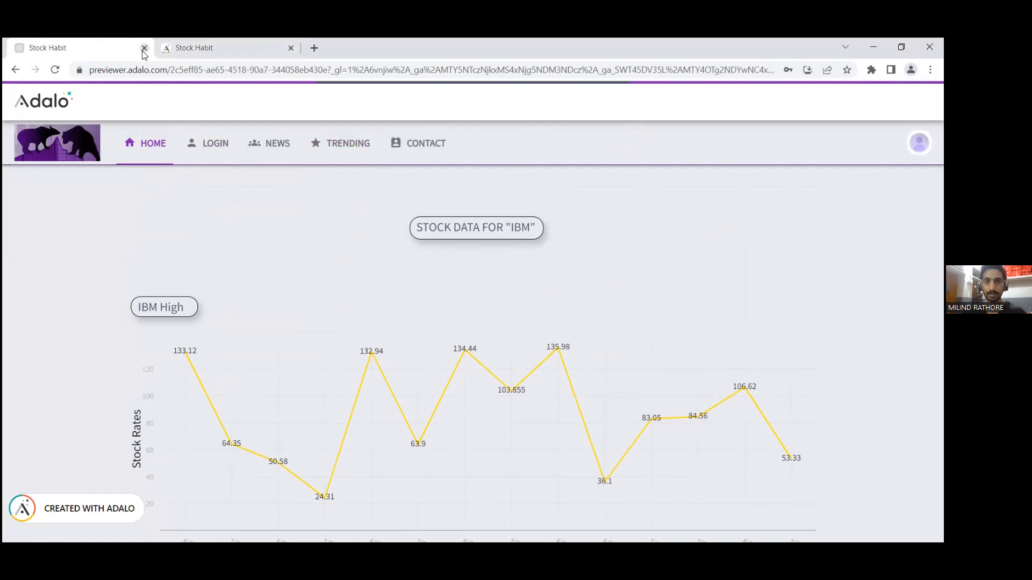
click(144, 49)
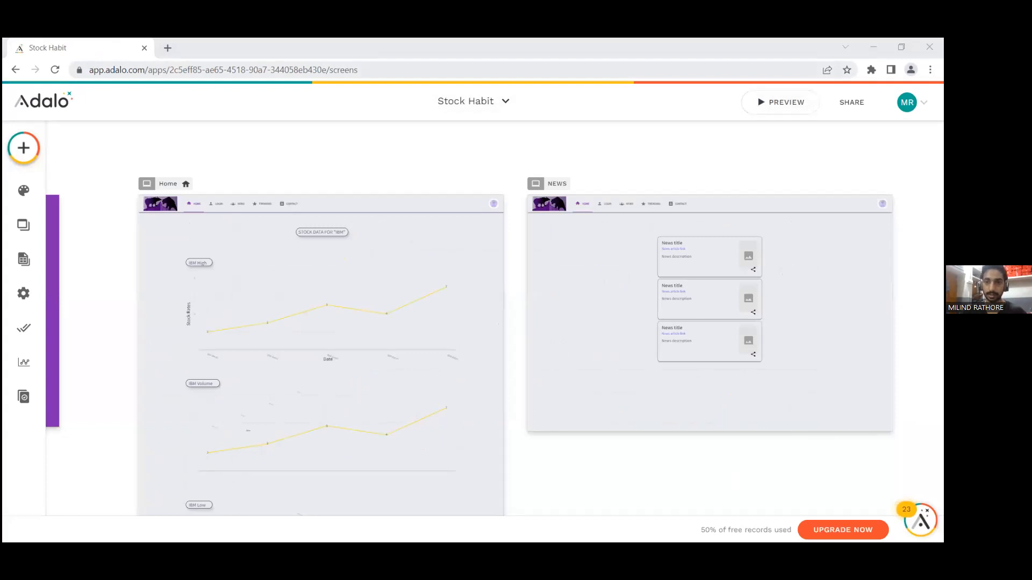
key(alt+Tab)
key(Right)
key(Left)
key(Left)
key(Right)
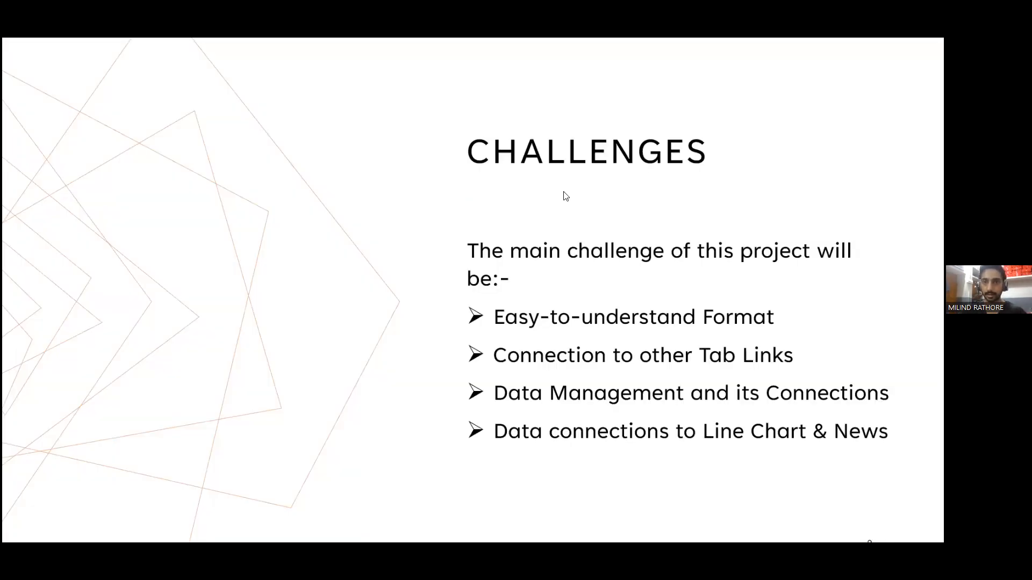
key(Left)
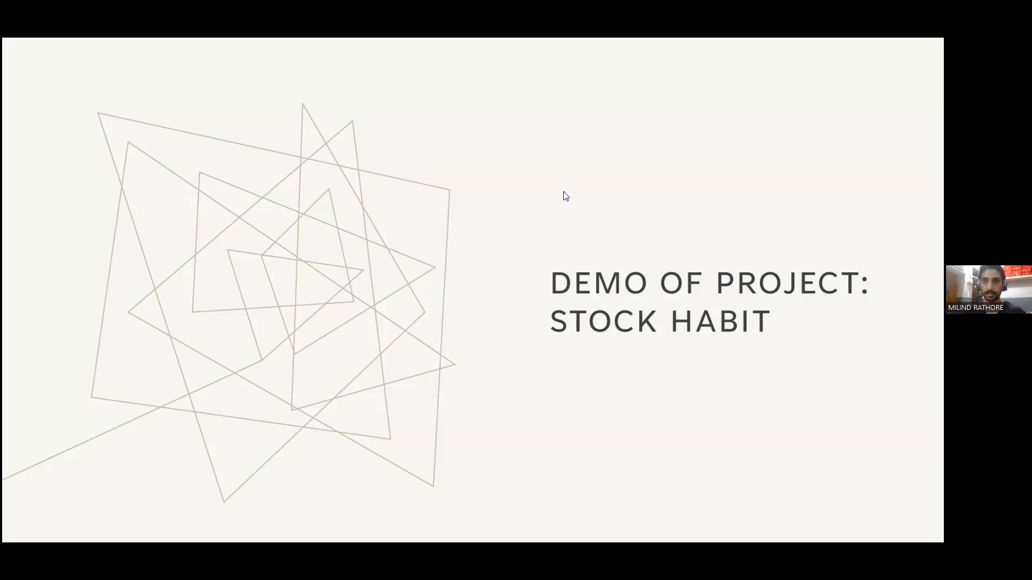